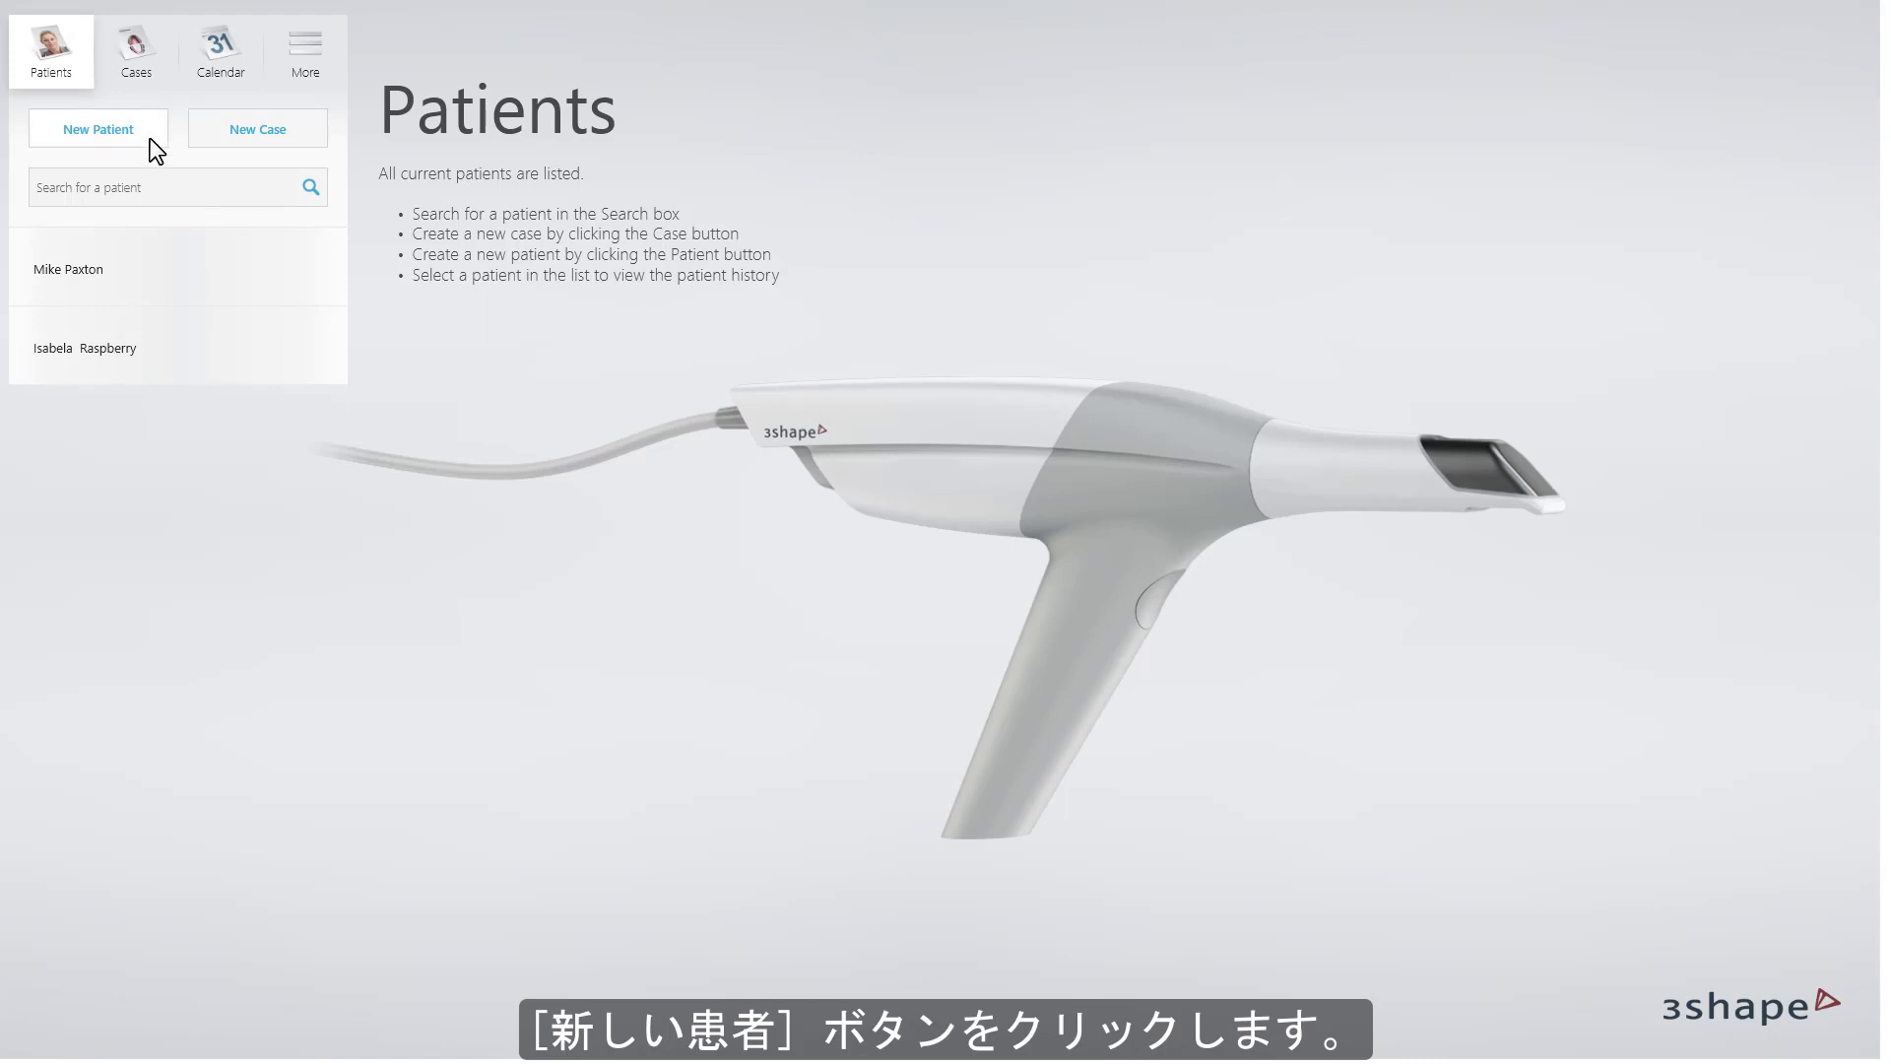
Add a new patient record with the patient's first name, last name and patient ID.
left_click(98, 129)
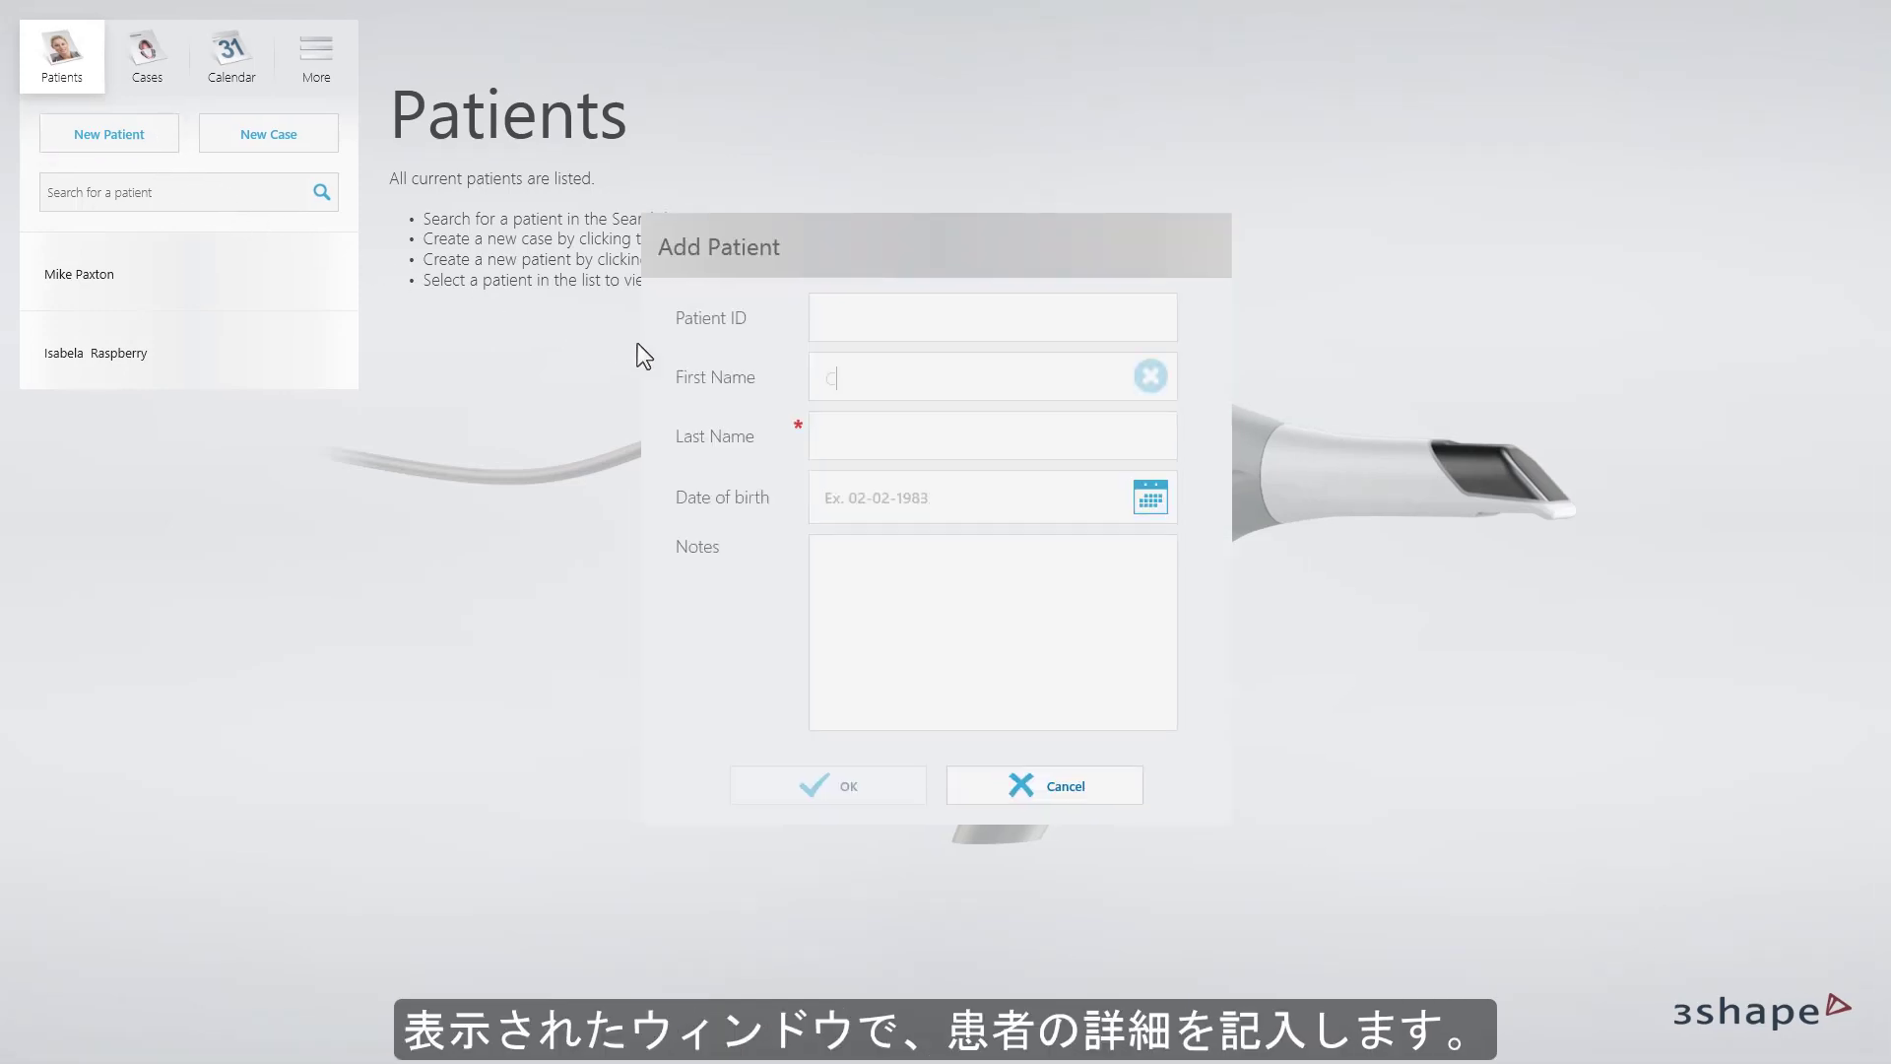
key("Tab")
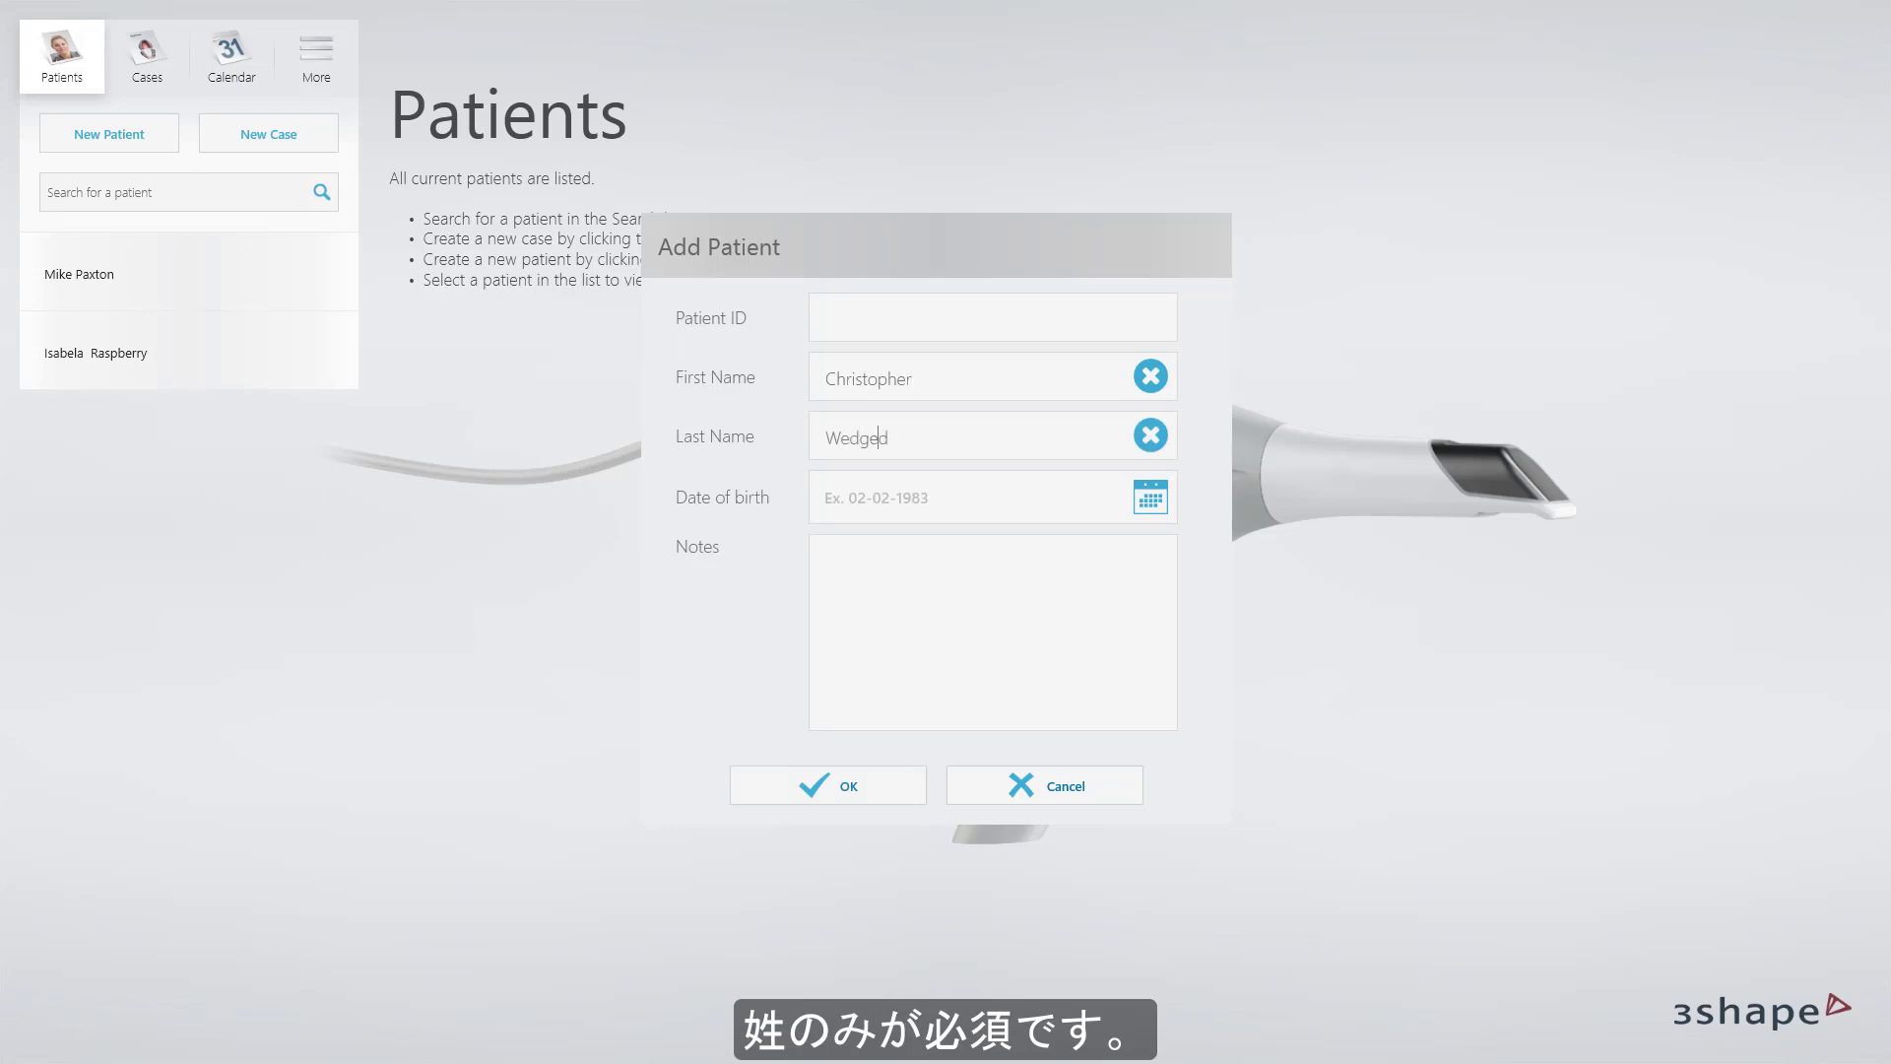
left_click(835, 319)
type("00")
type("1")
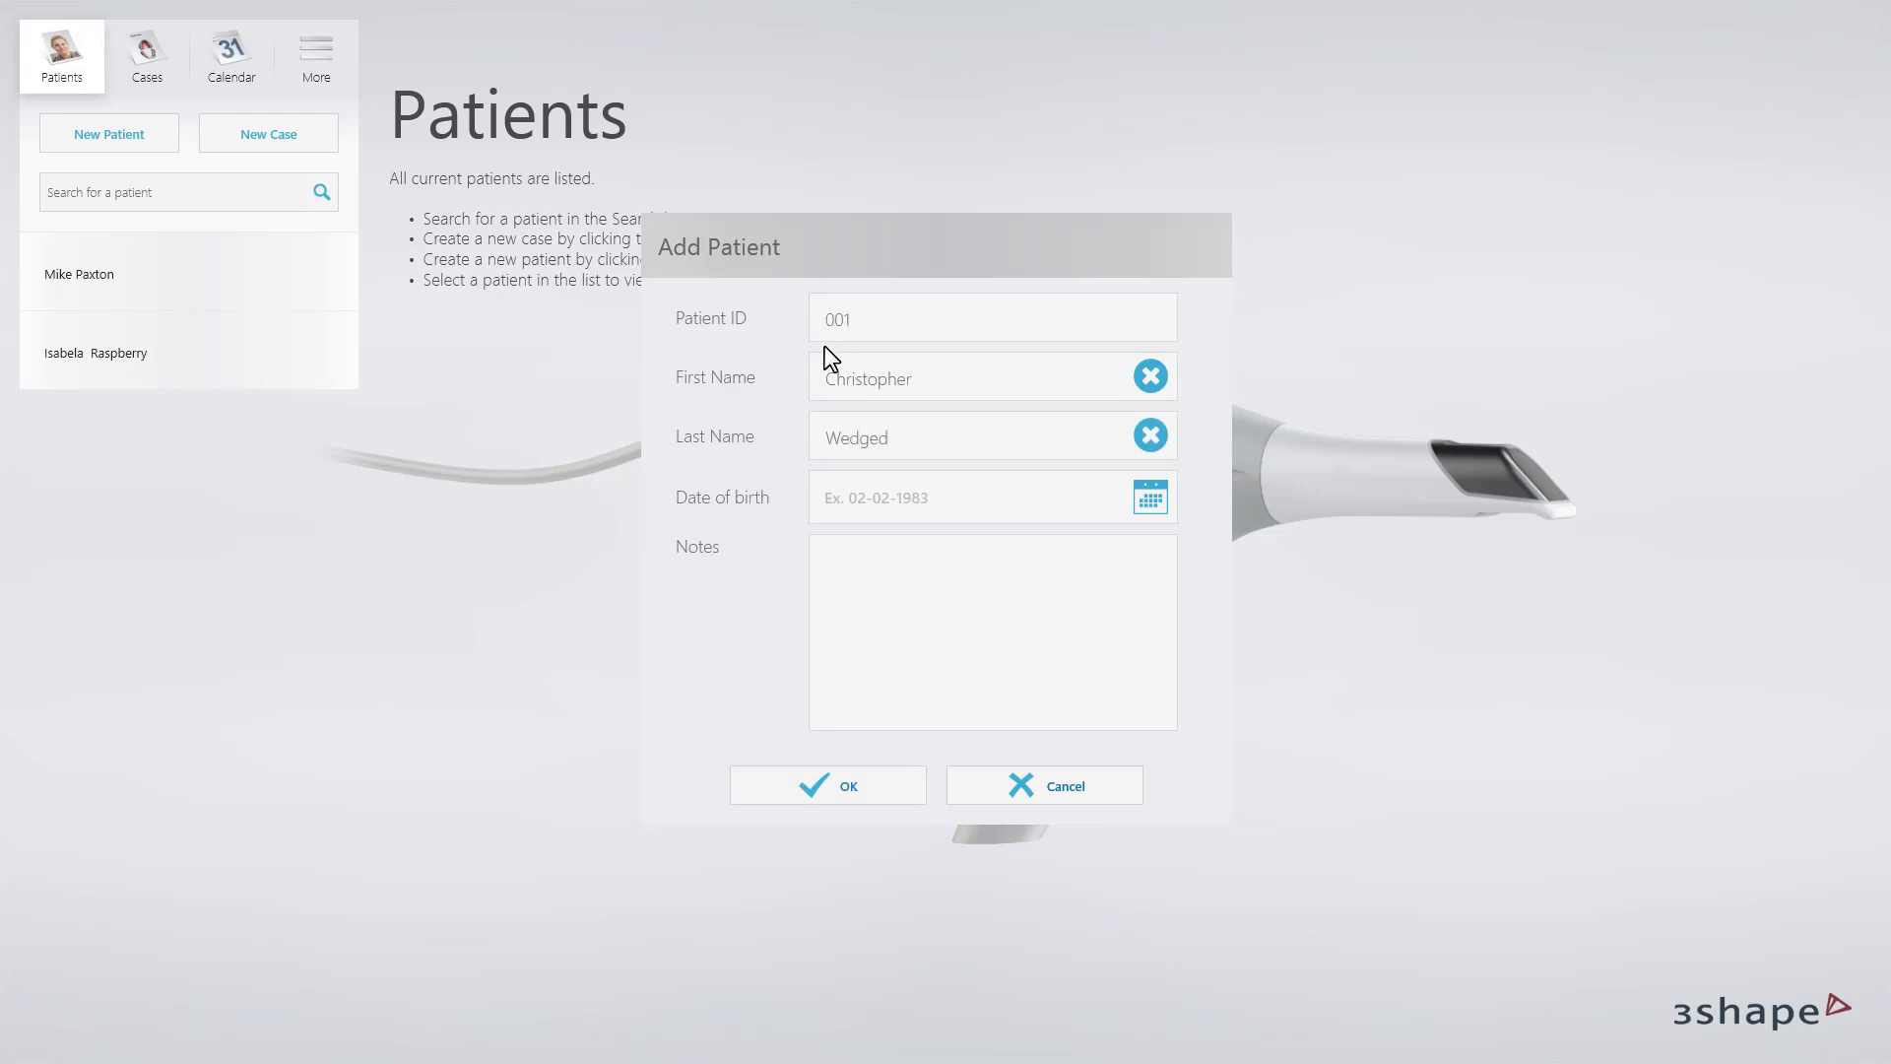
left_click(811, 785)
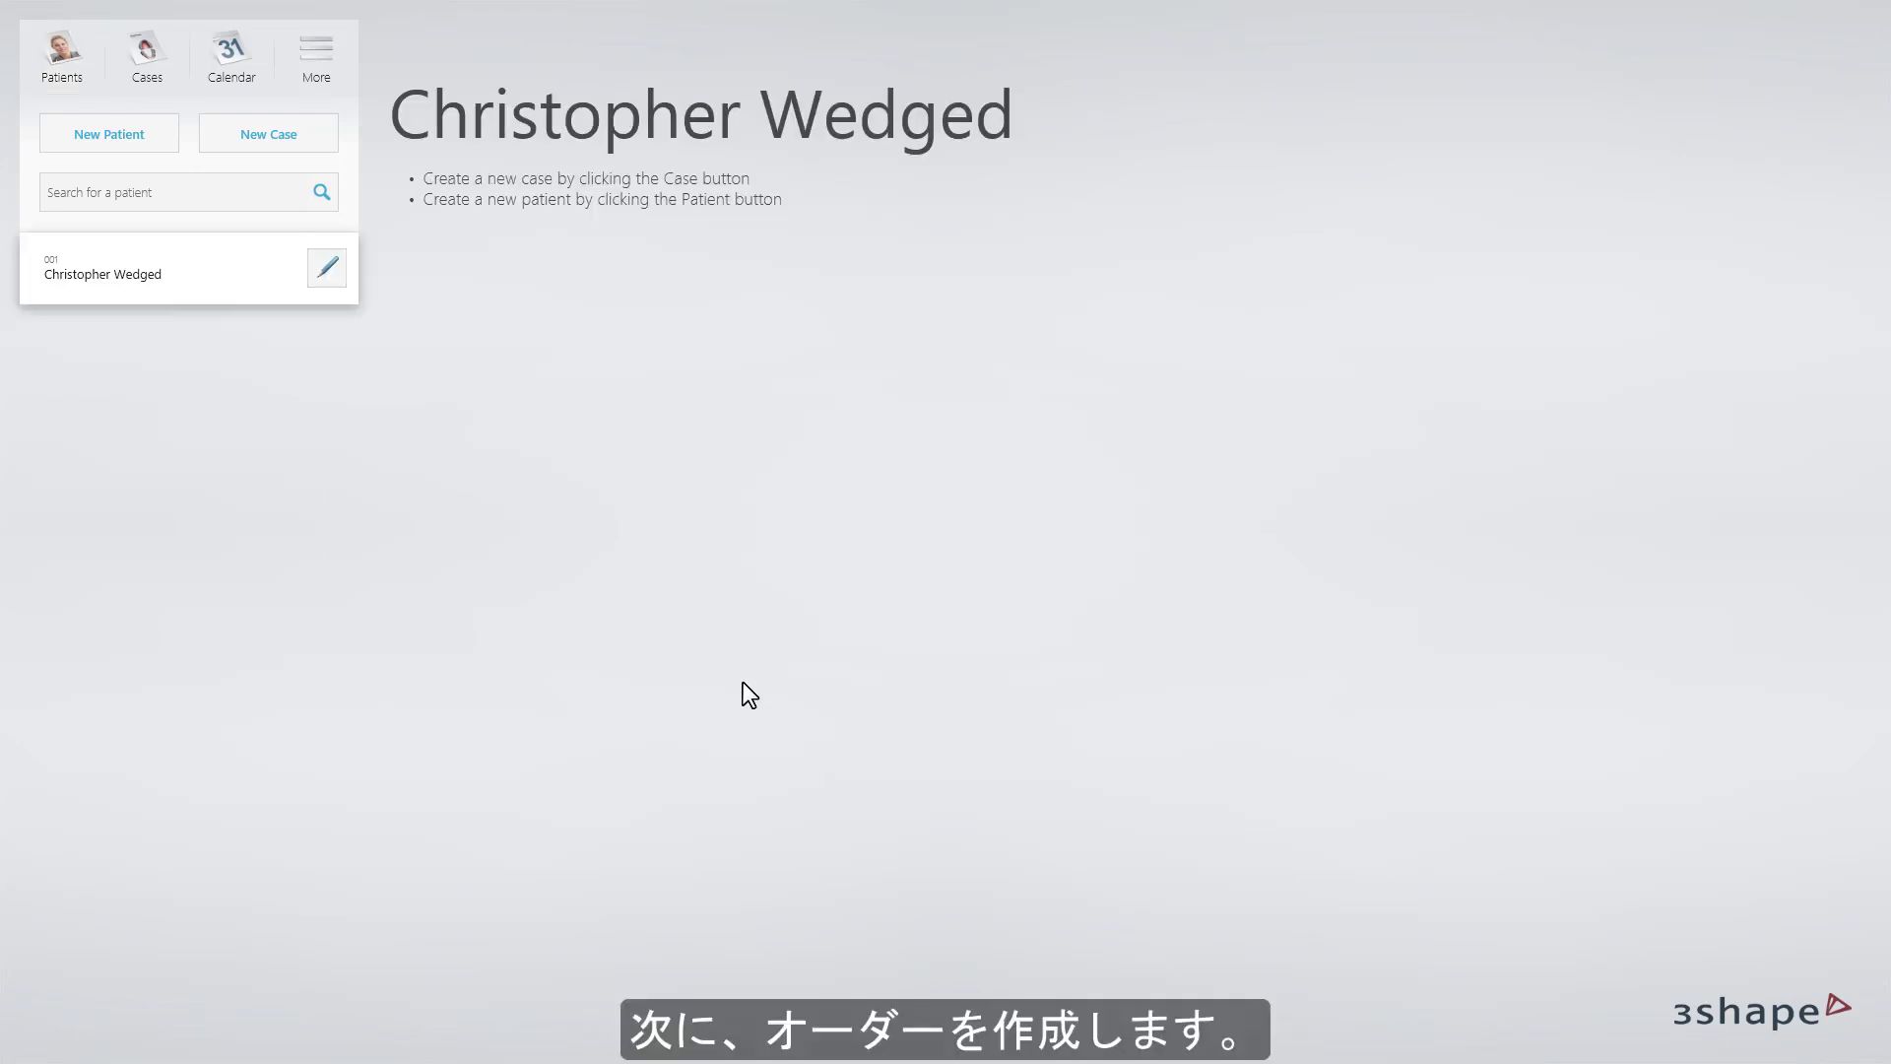
Start a new case sent to In-house production and continue to tooth selection.
left_click(328, 139)
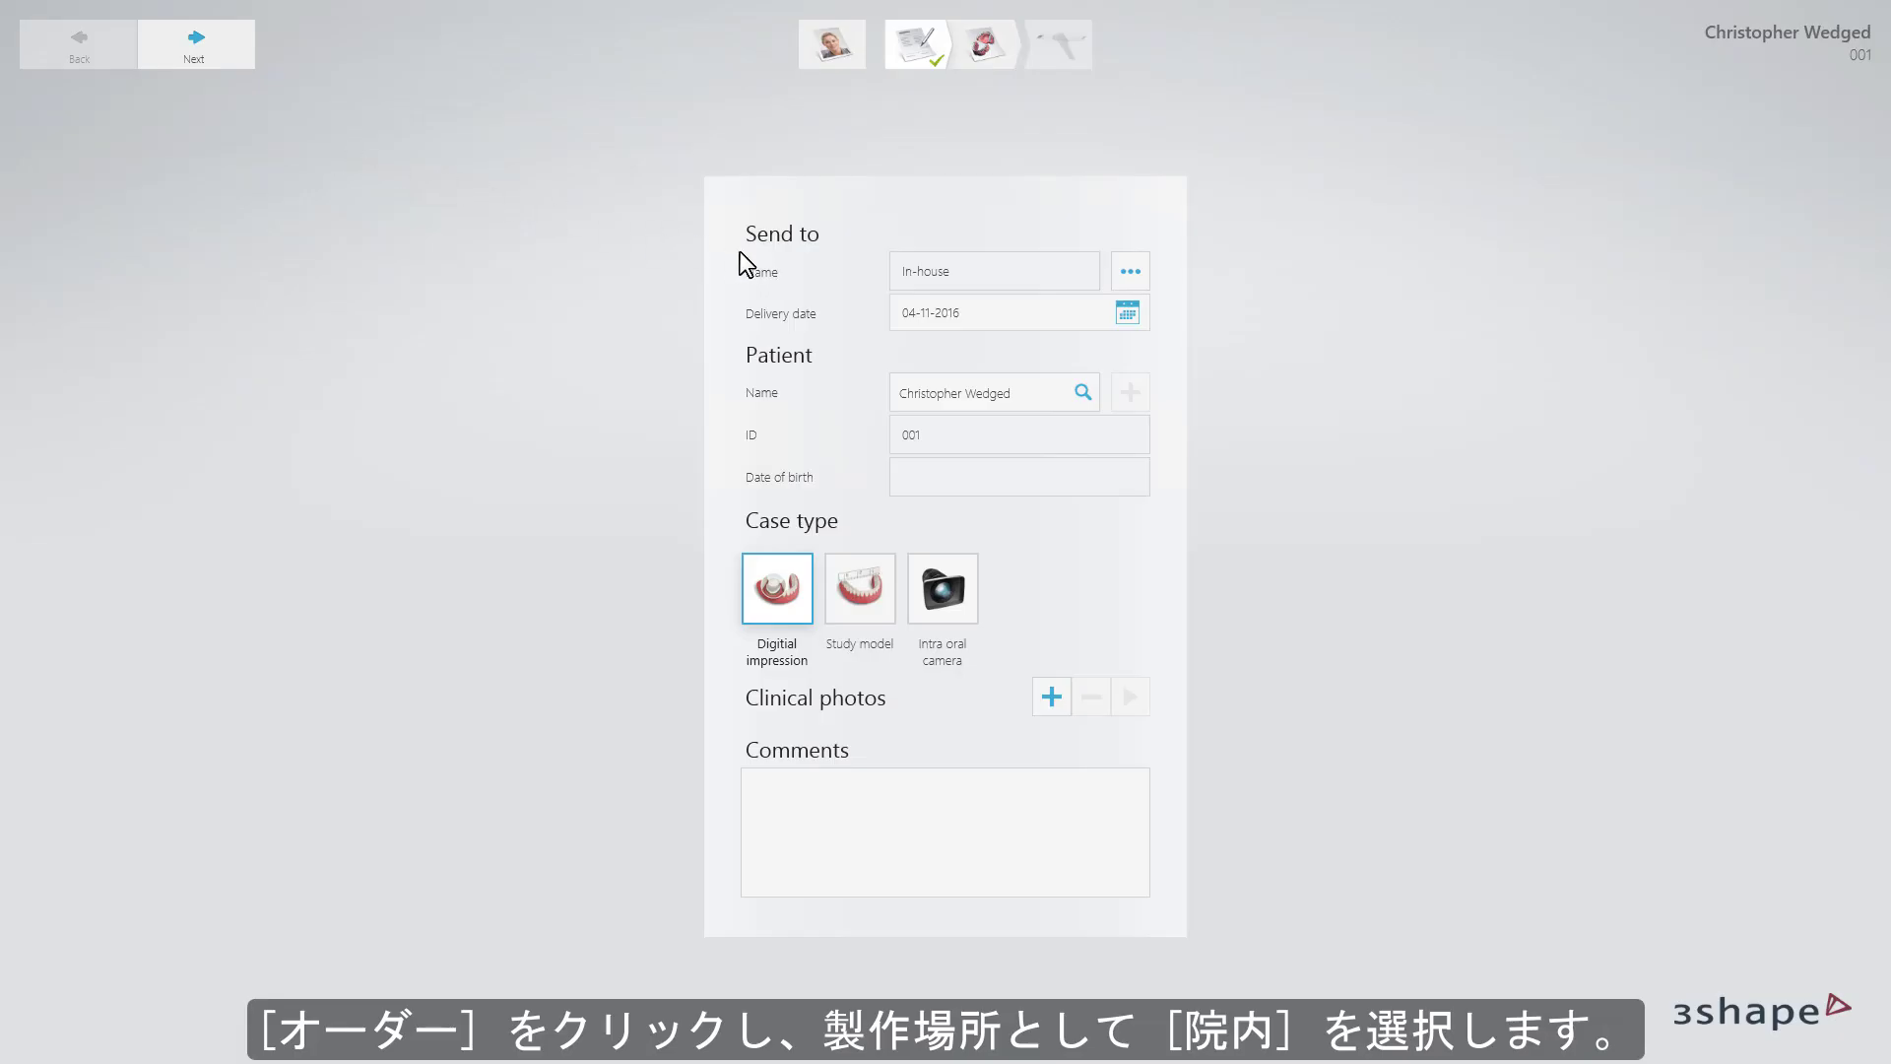
left_click(1124, 277)
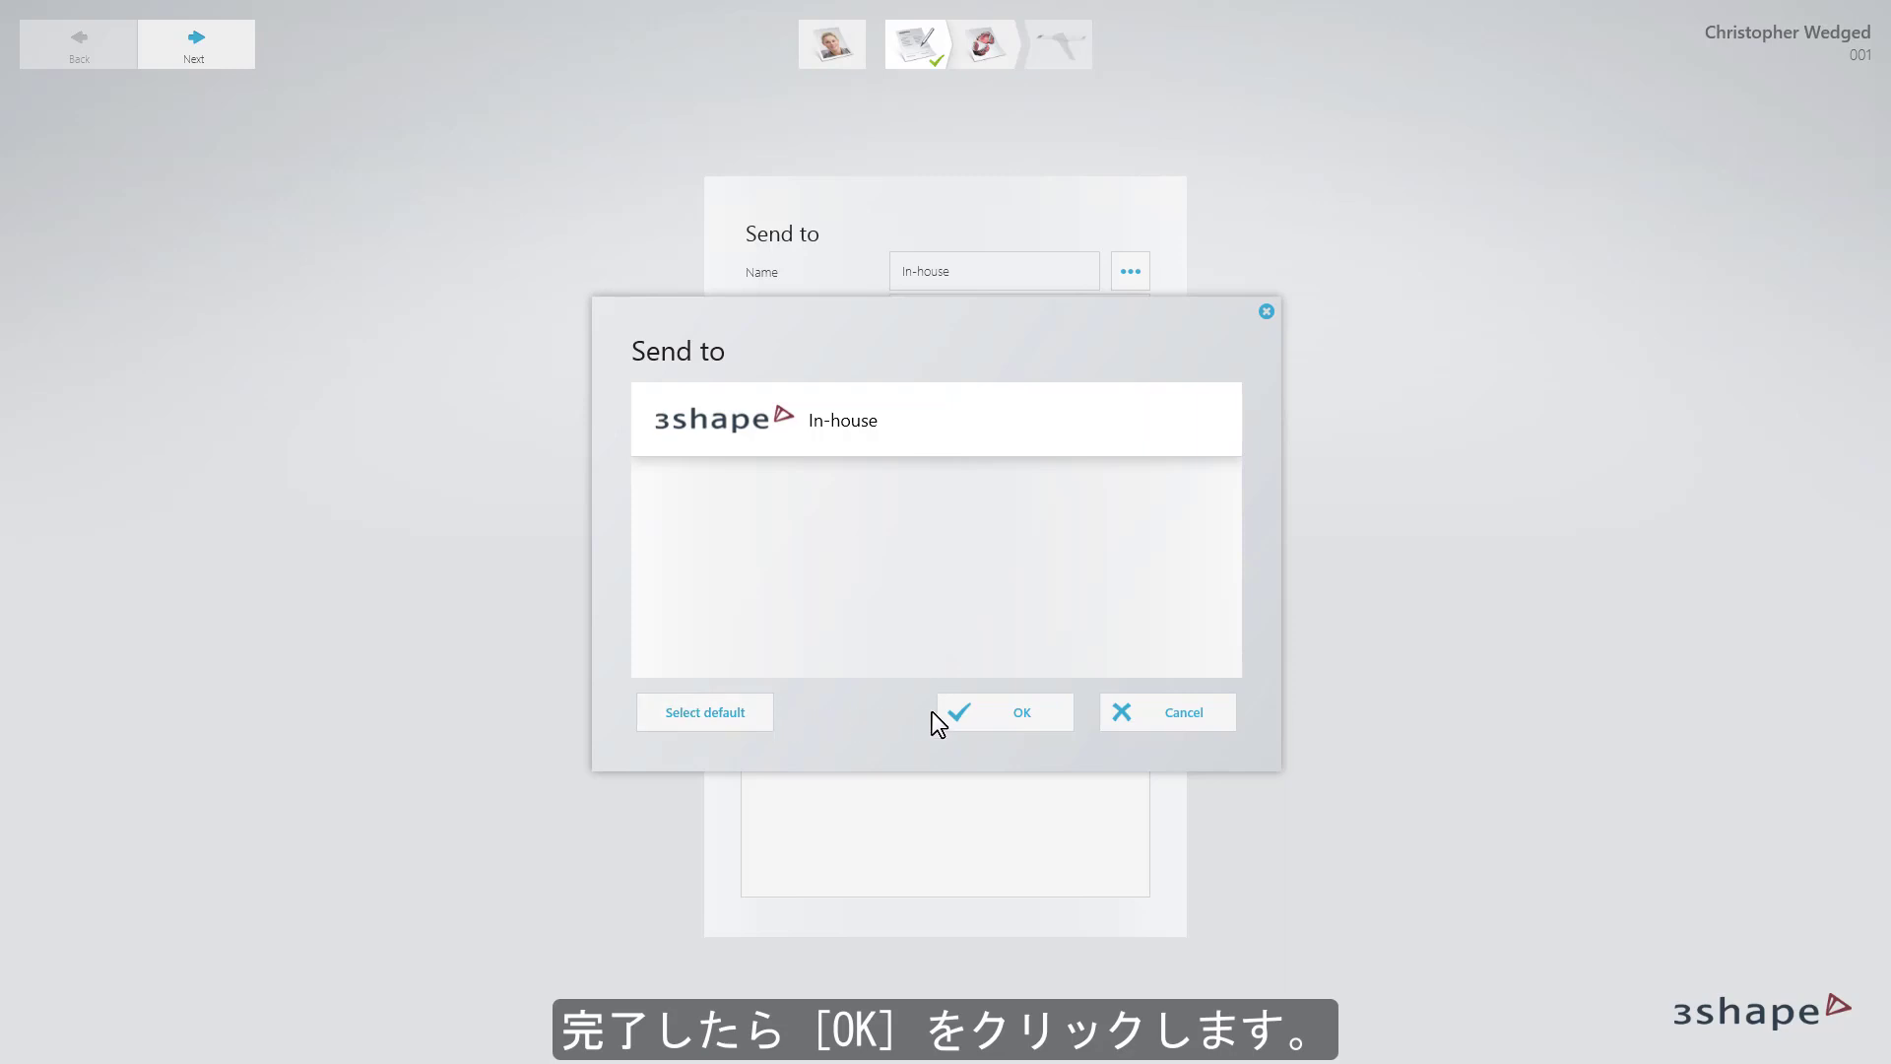
left_click(999, 713)
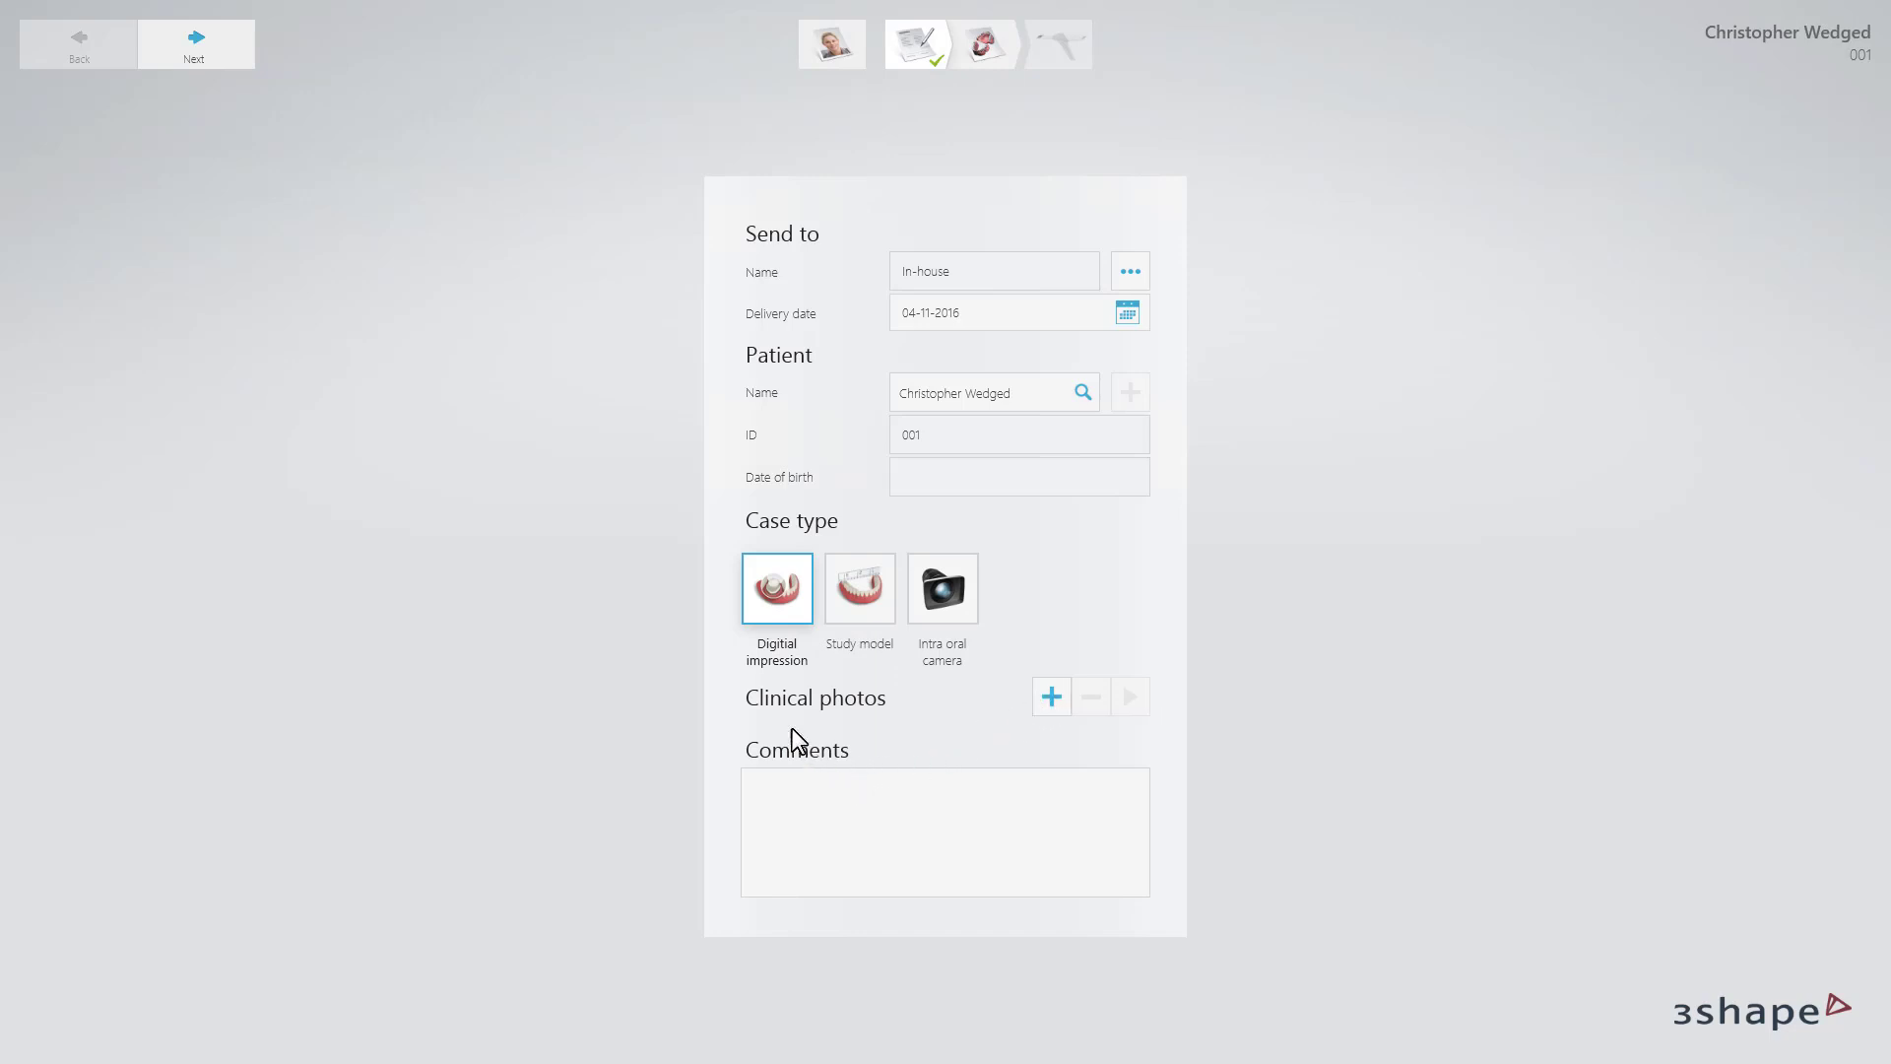
left_click(246, 65)
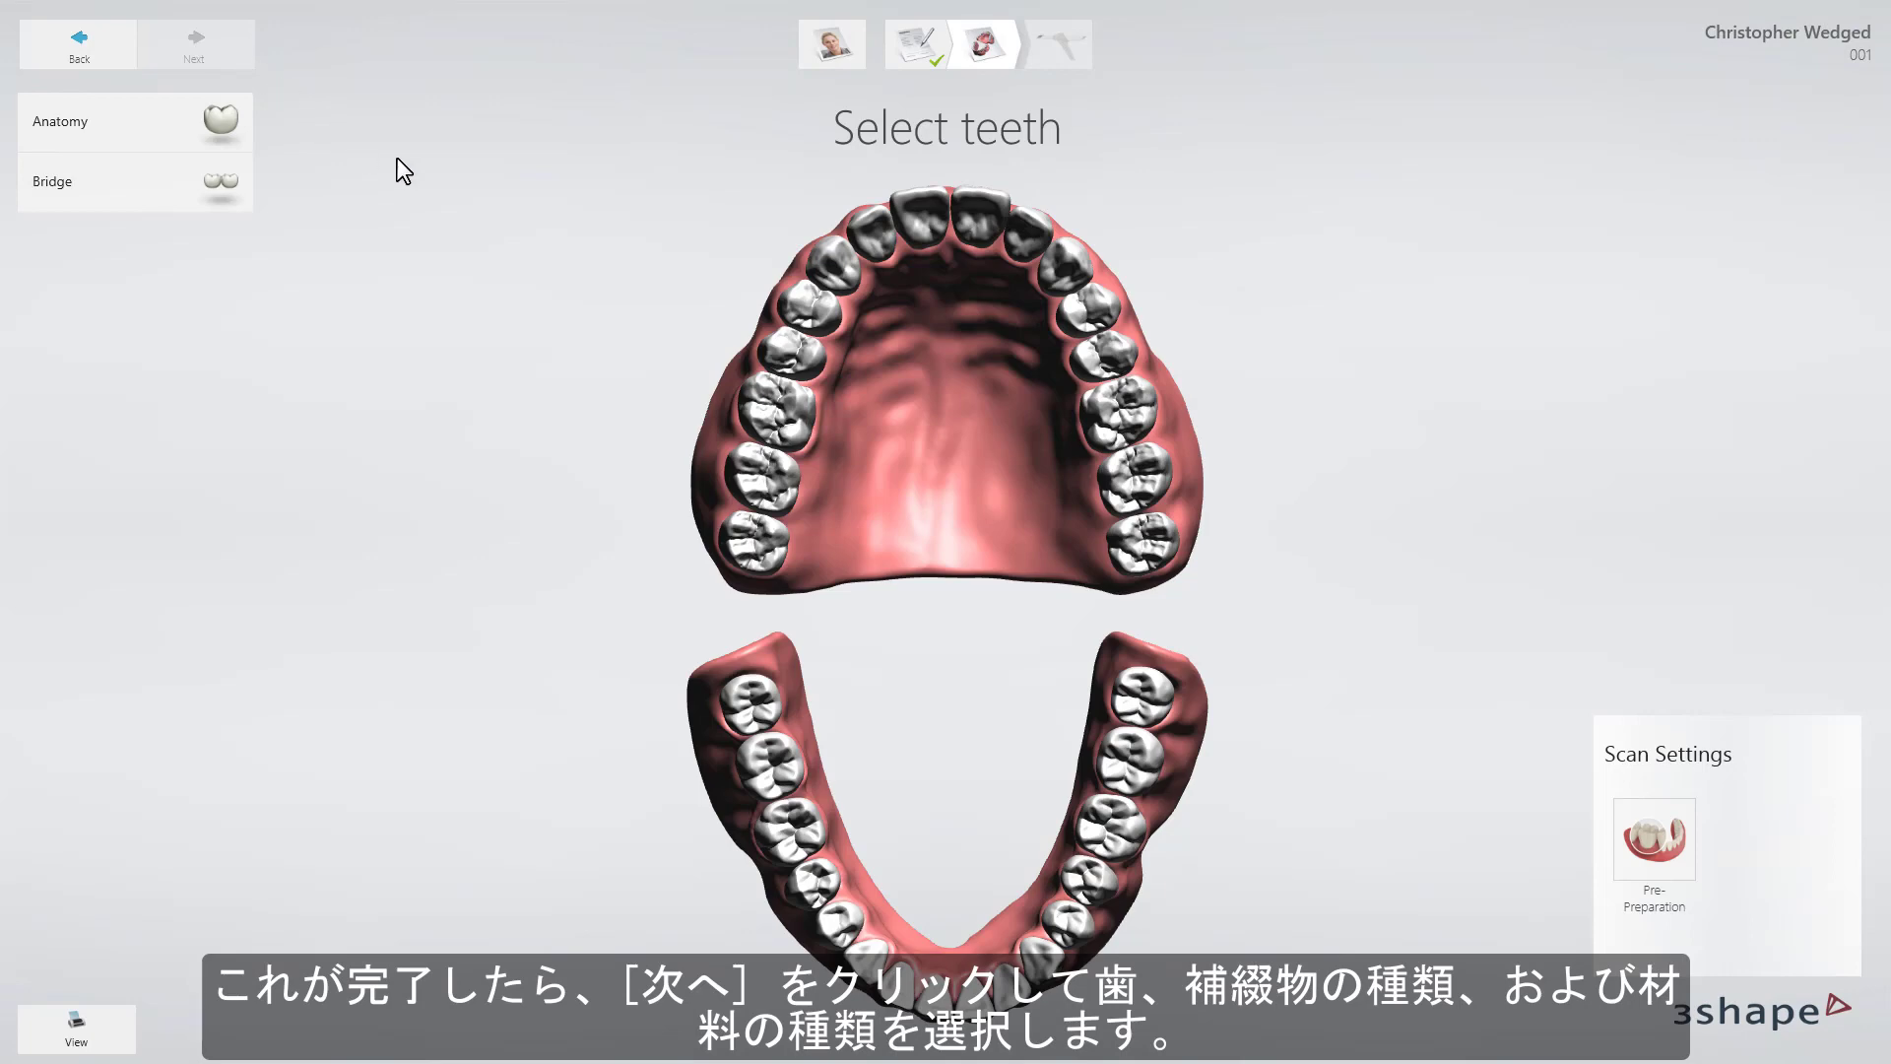
Order an e.max CAD HT anatomy crown on the upper molar and proceed to scanning.
left_click(764, 394)
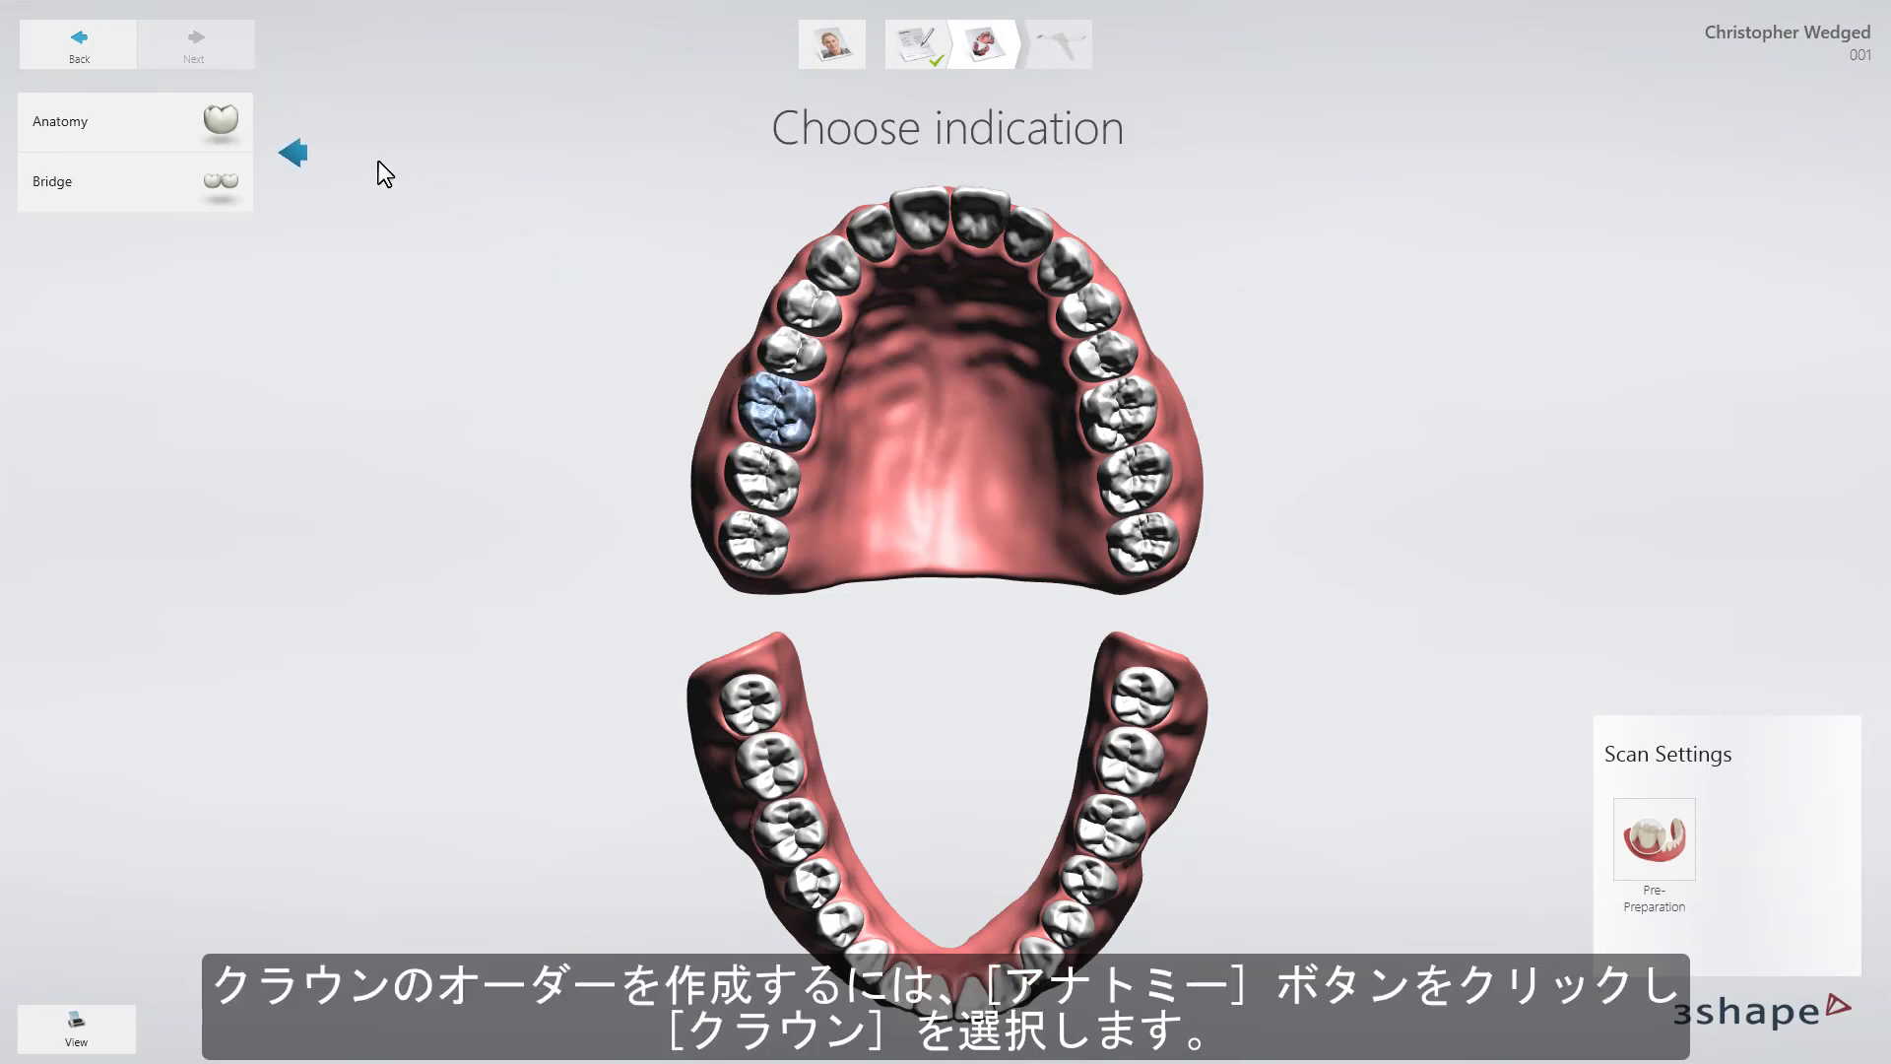
left_click(221, 122)
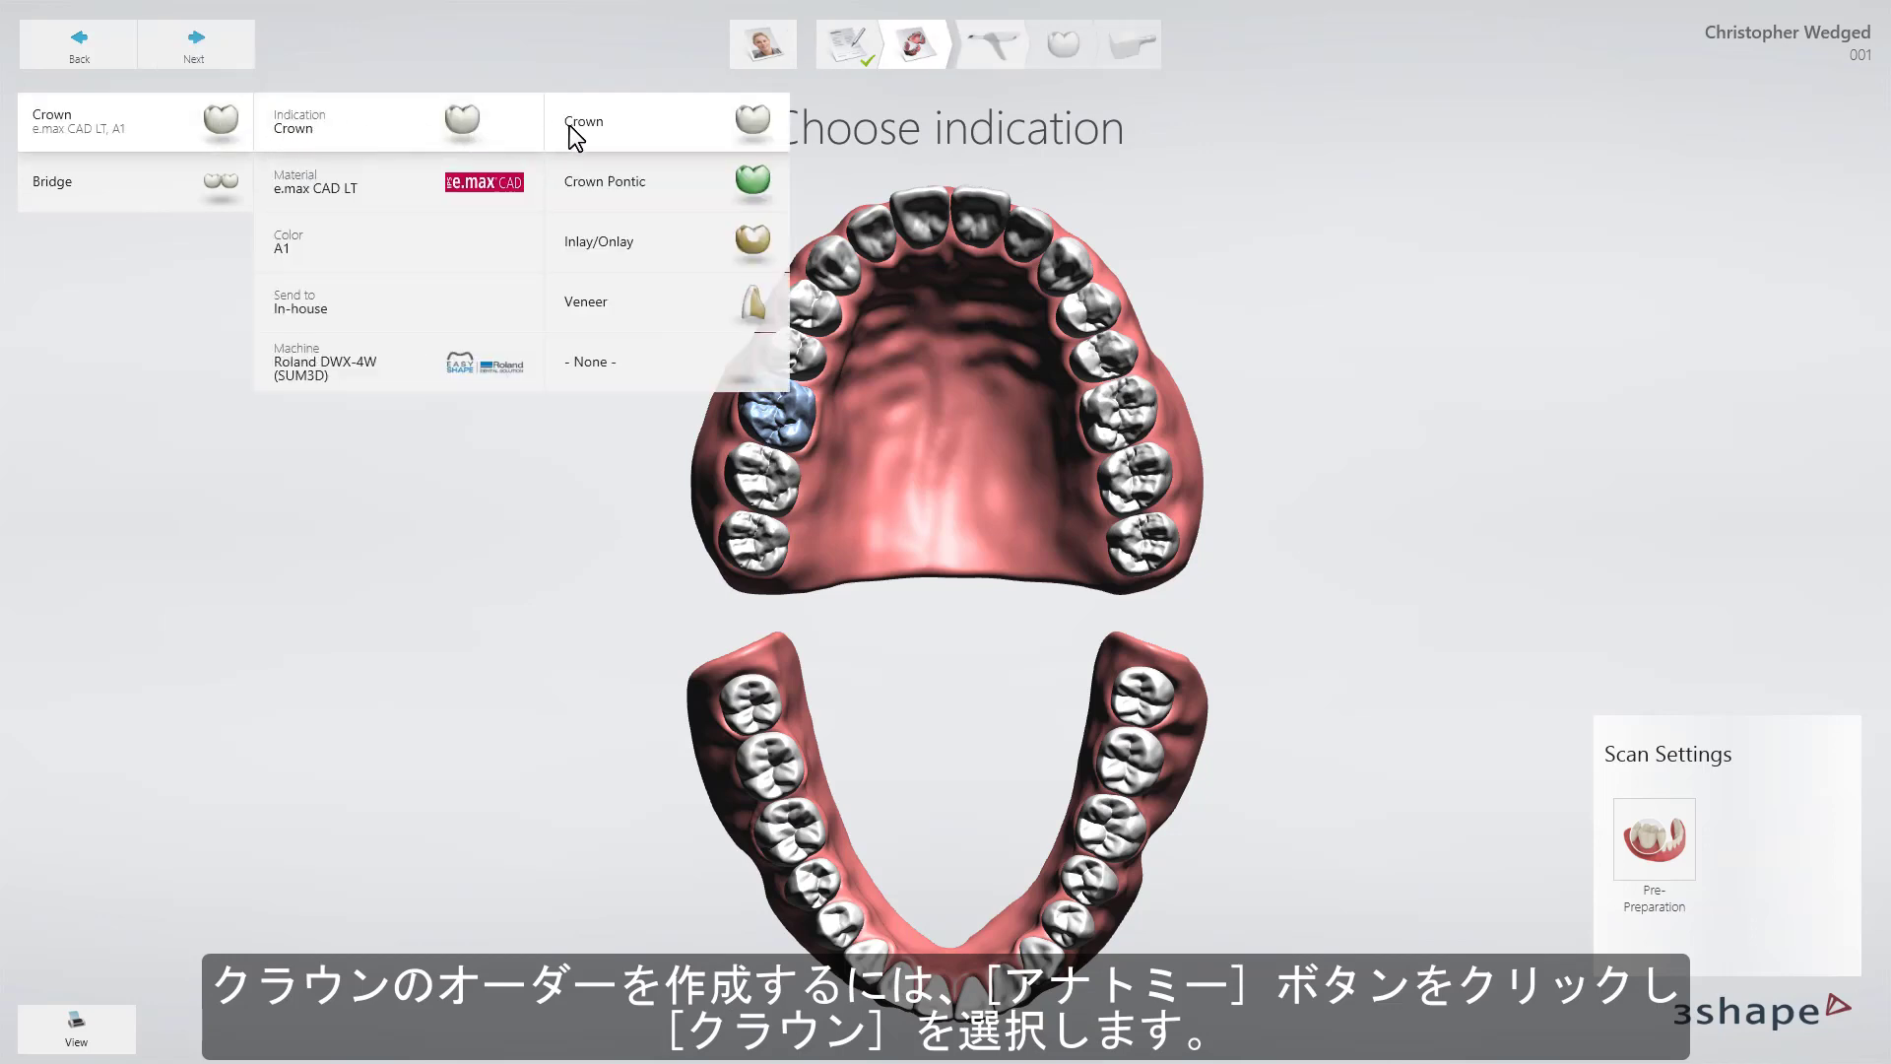
left_click(573, 128)
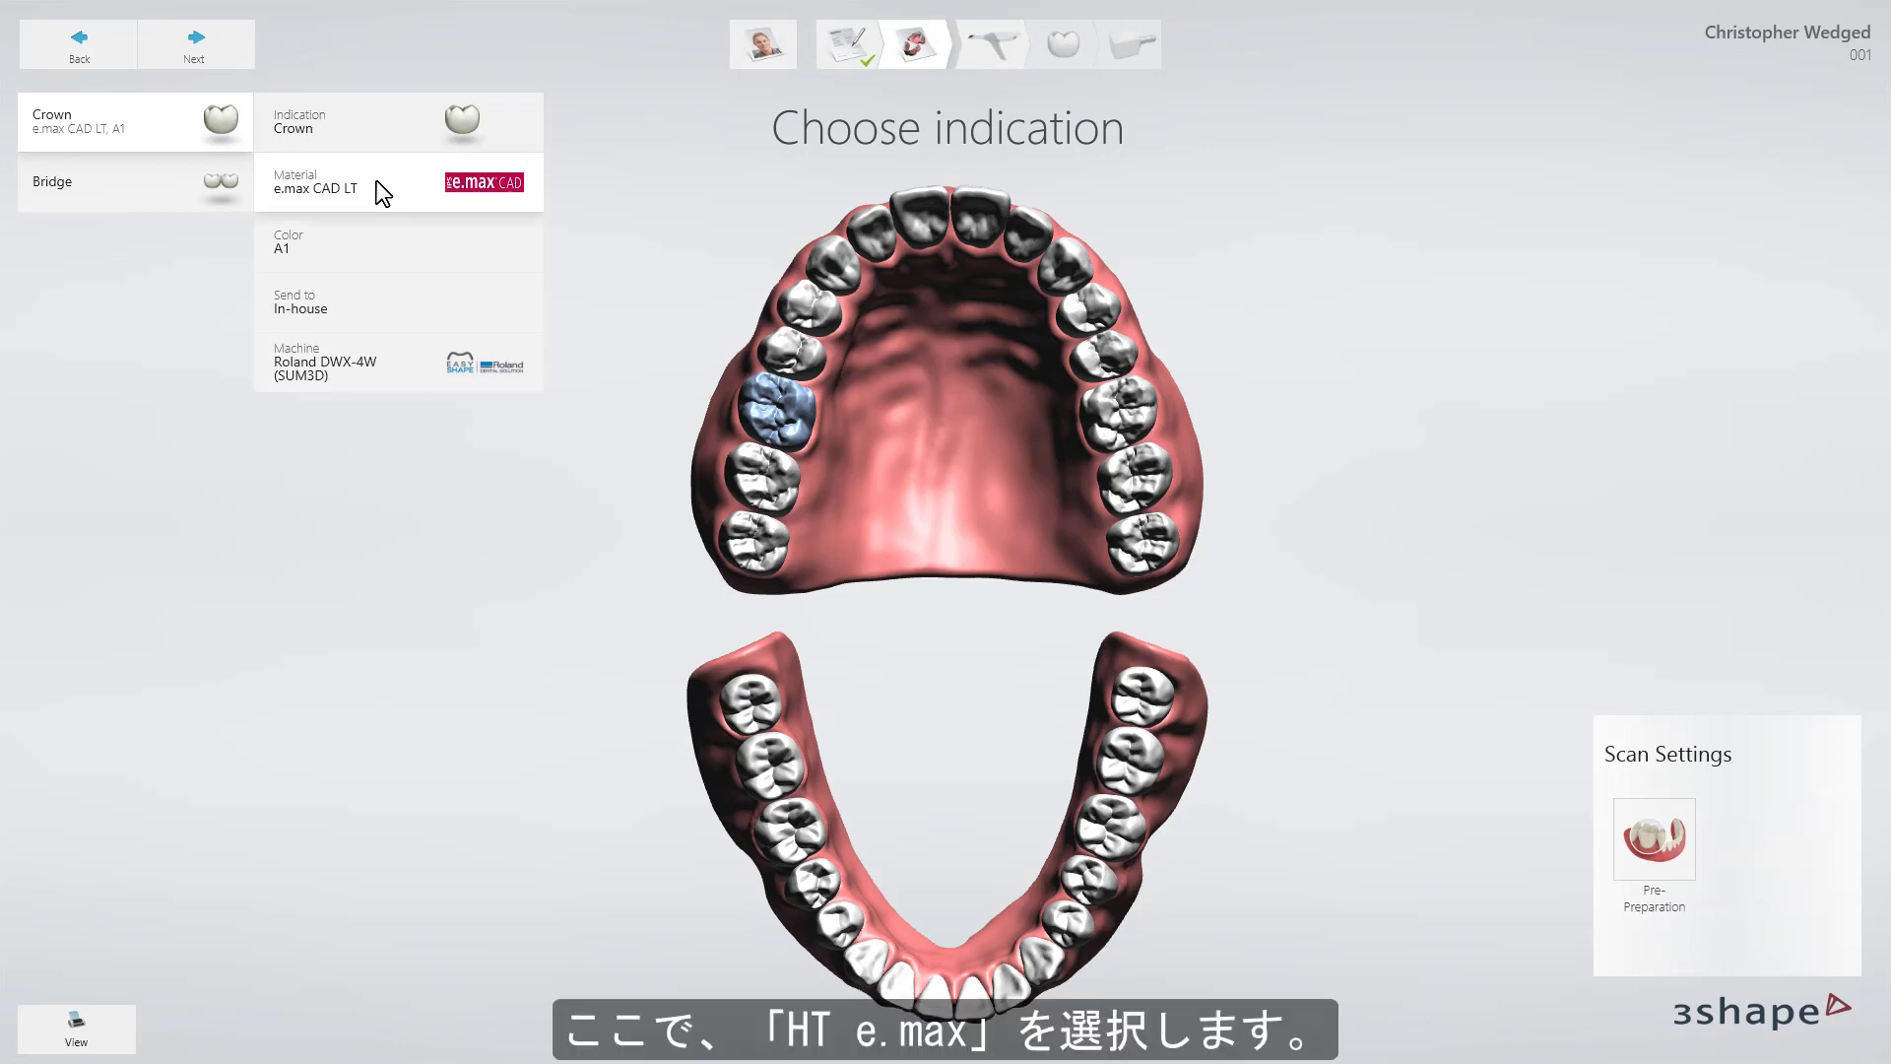
left_click(383, 193)
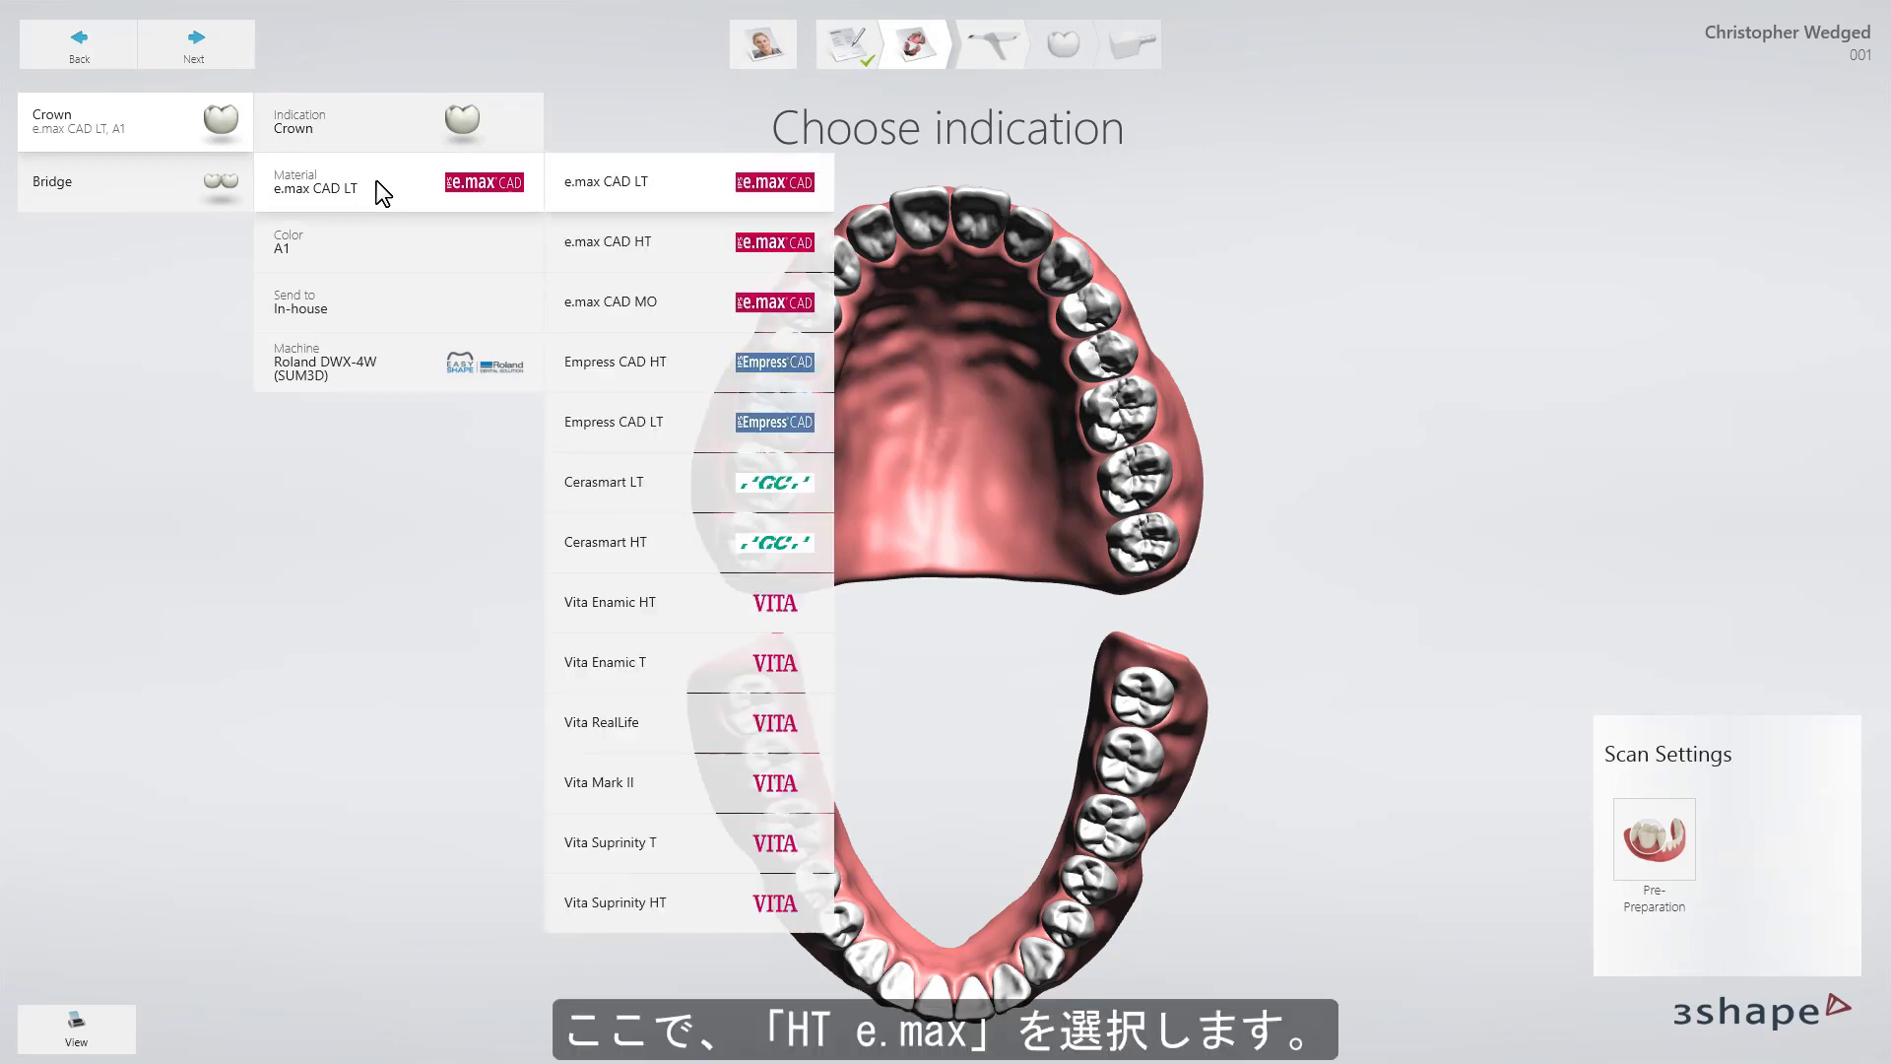
left_click(591, 241)
left_click(622, 237)
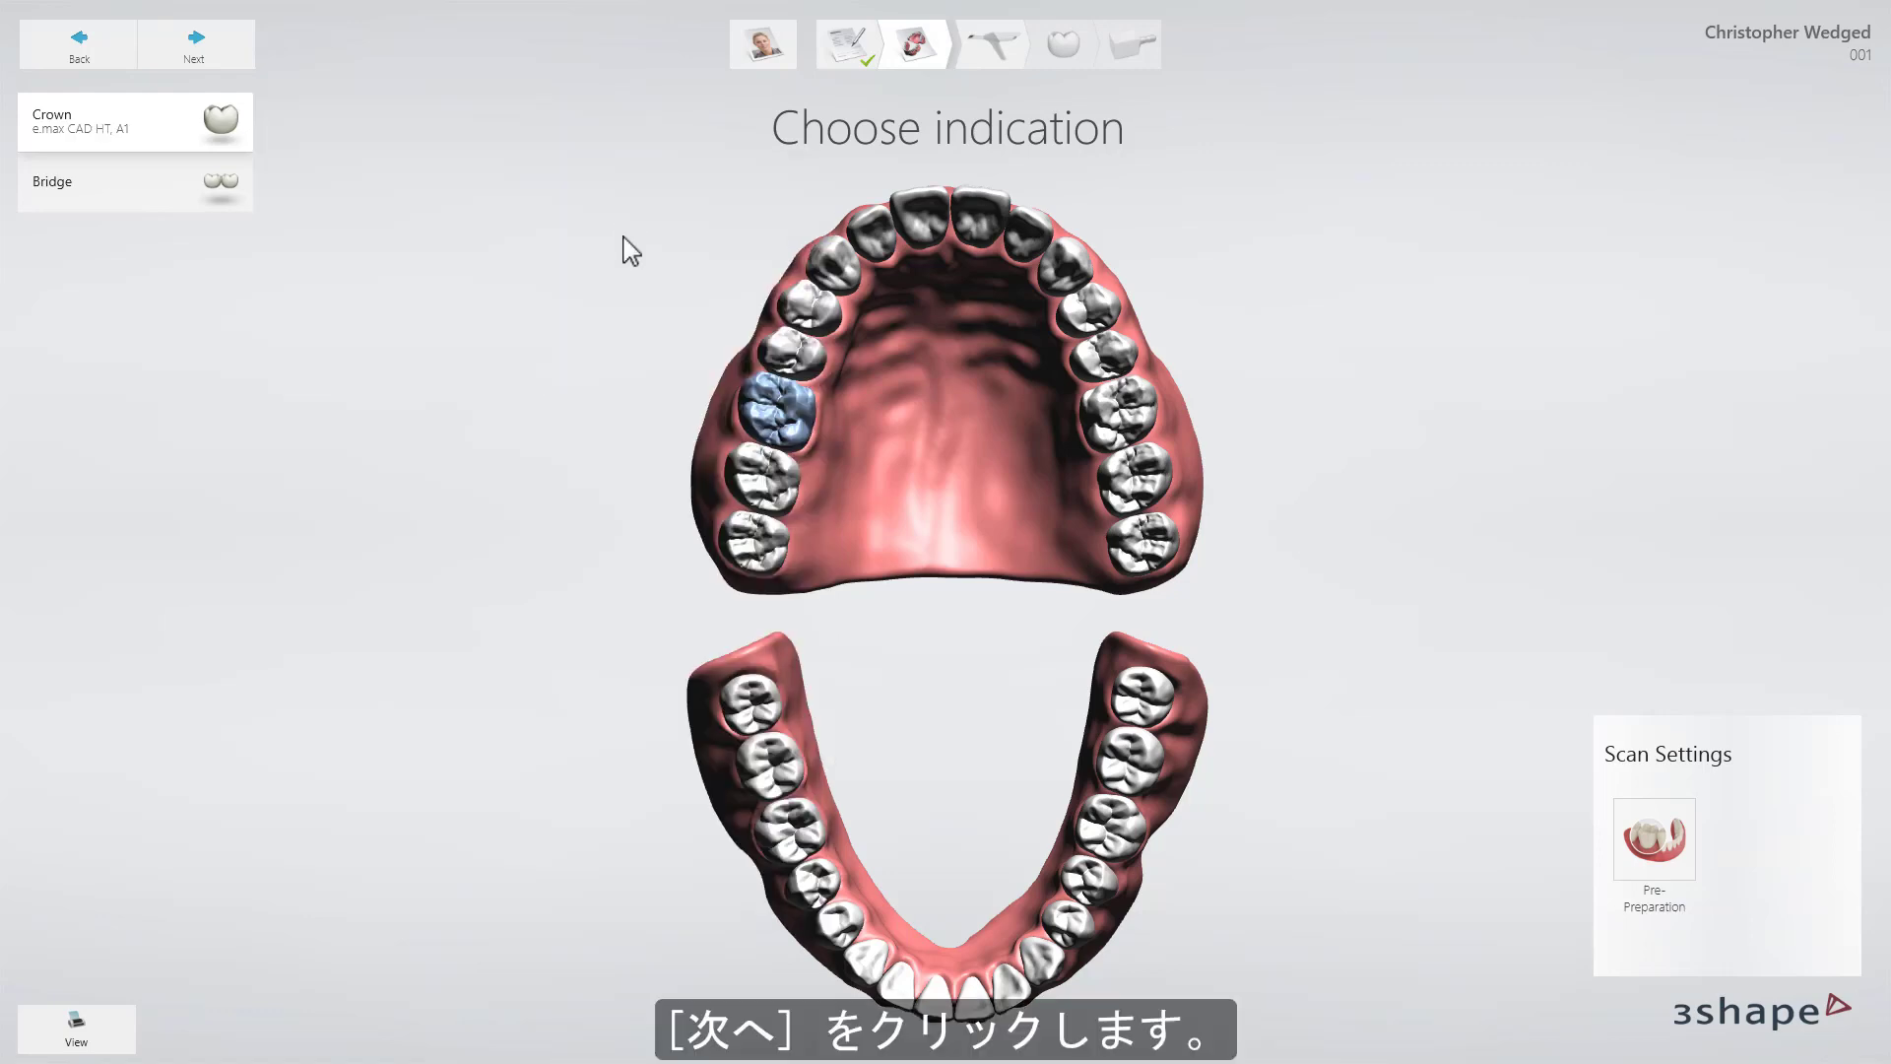
left_click(220, 52)
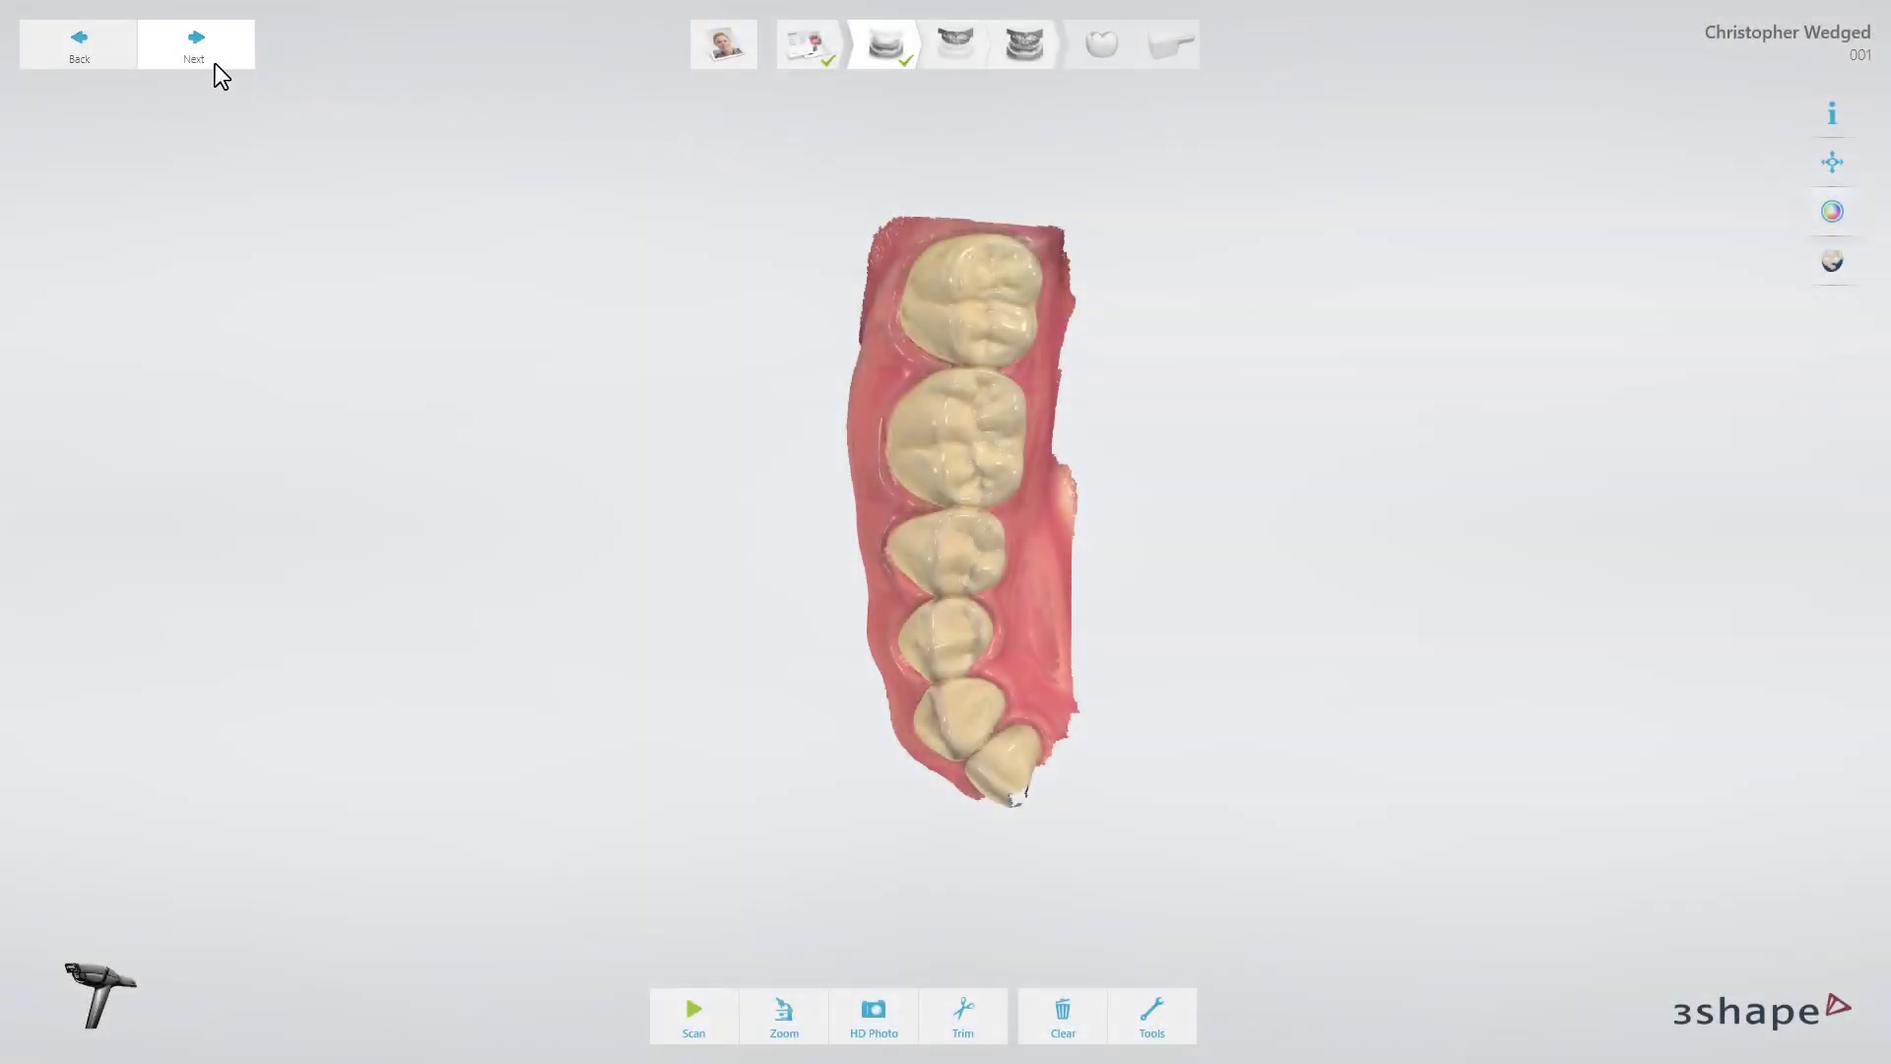
Finish the lower jaw scan, capture the upper jaw, and start marking the prepared tooth.
left_click(215, 63)
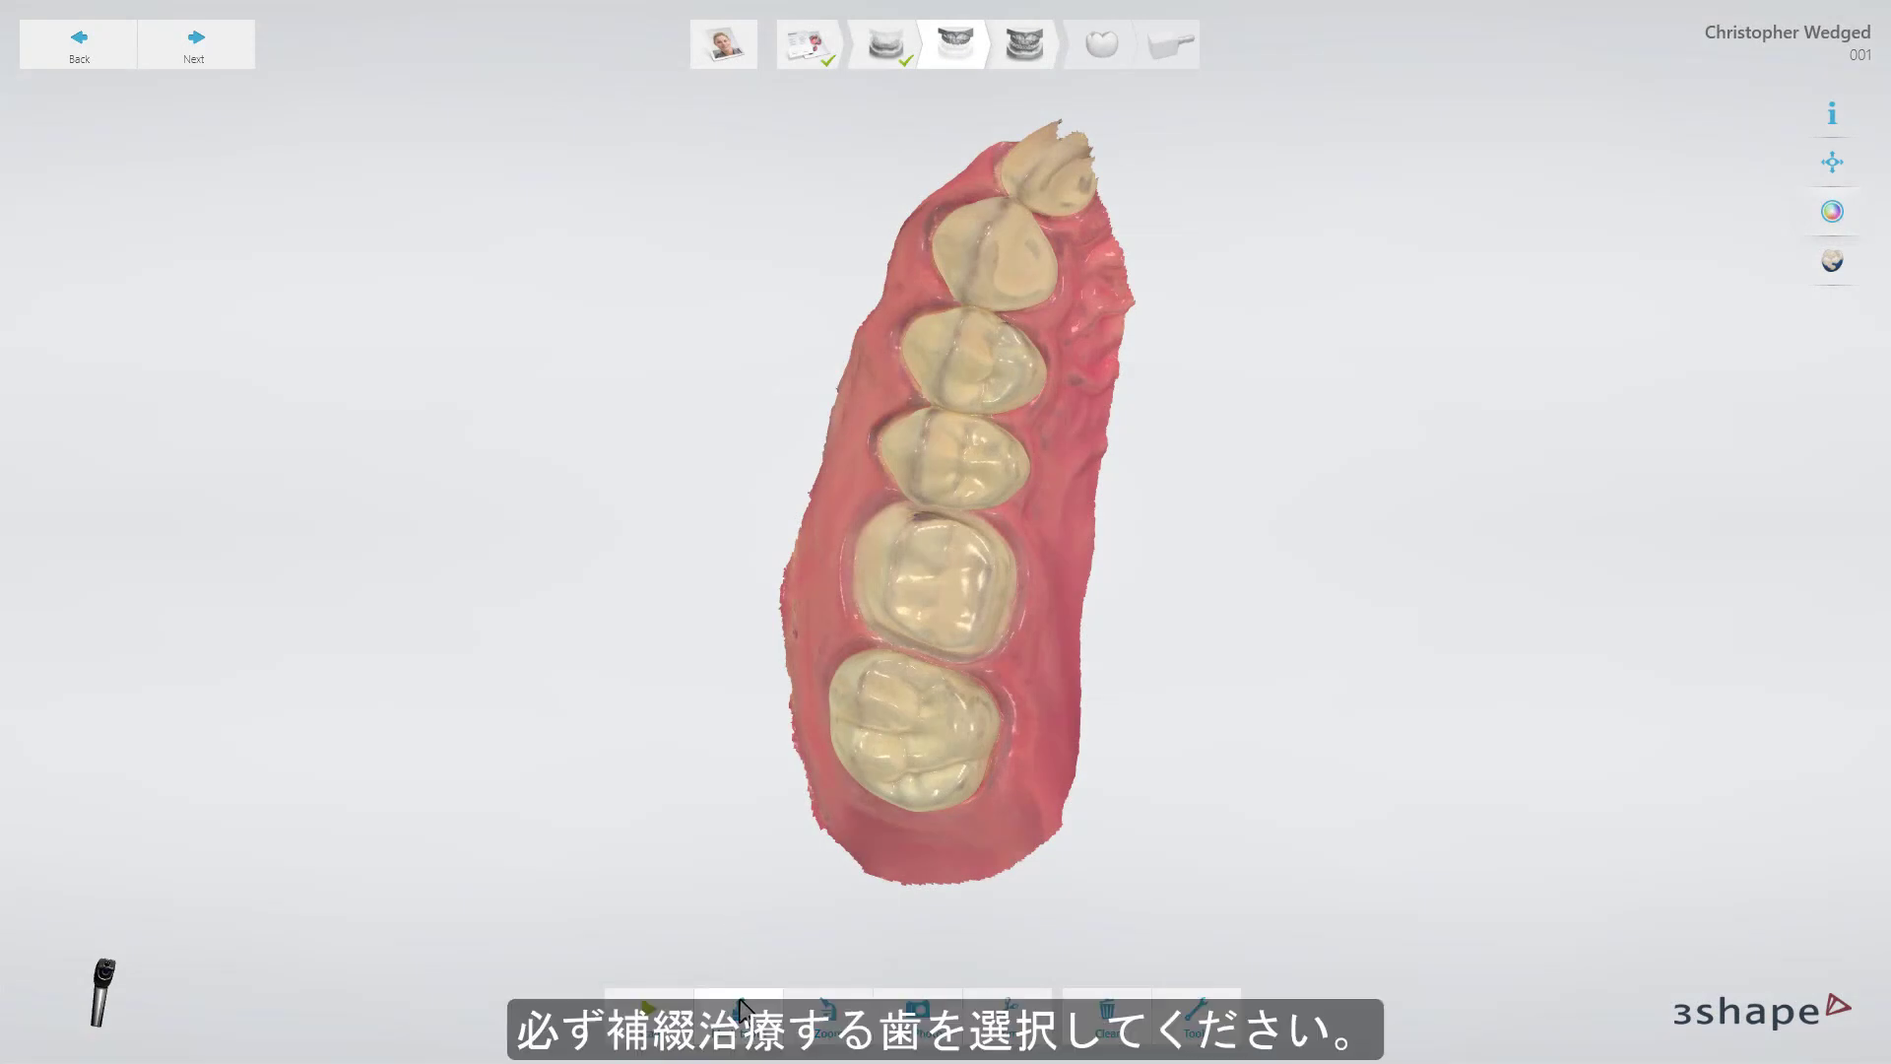
left_click(741, 1009)
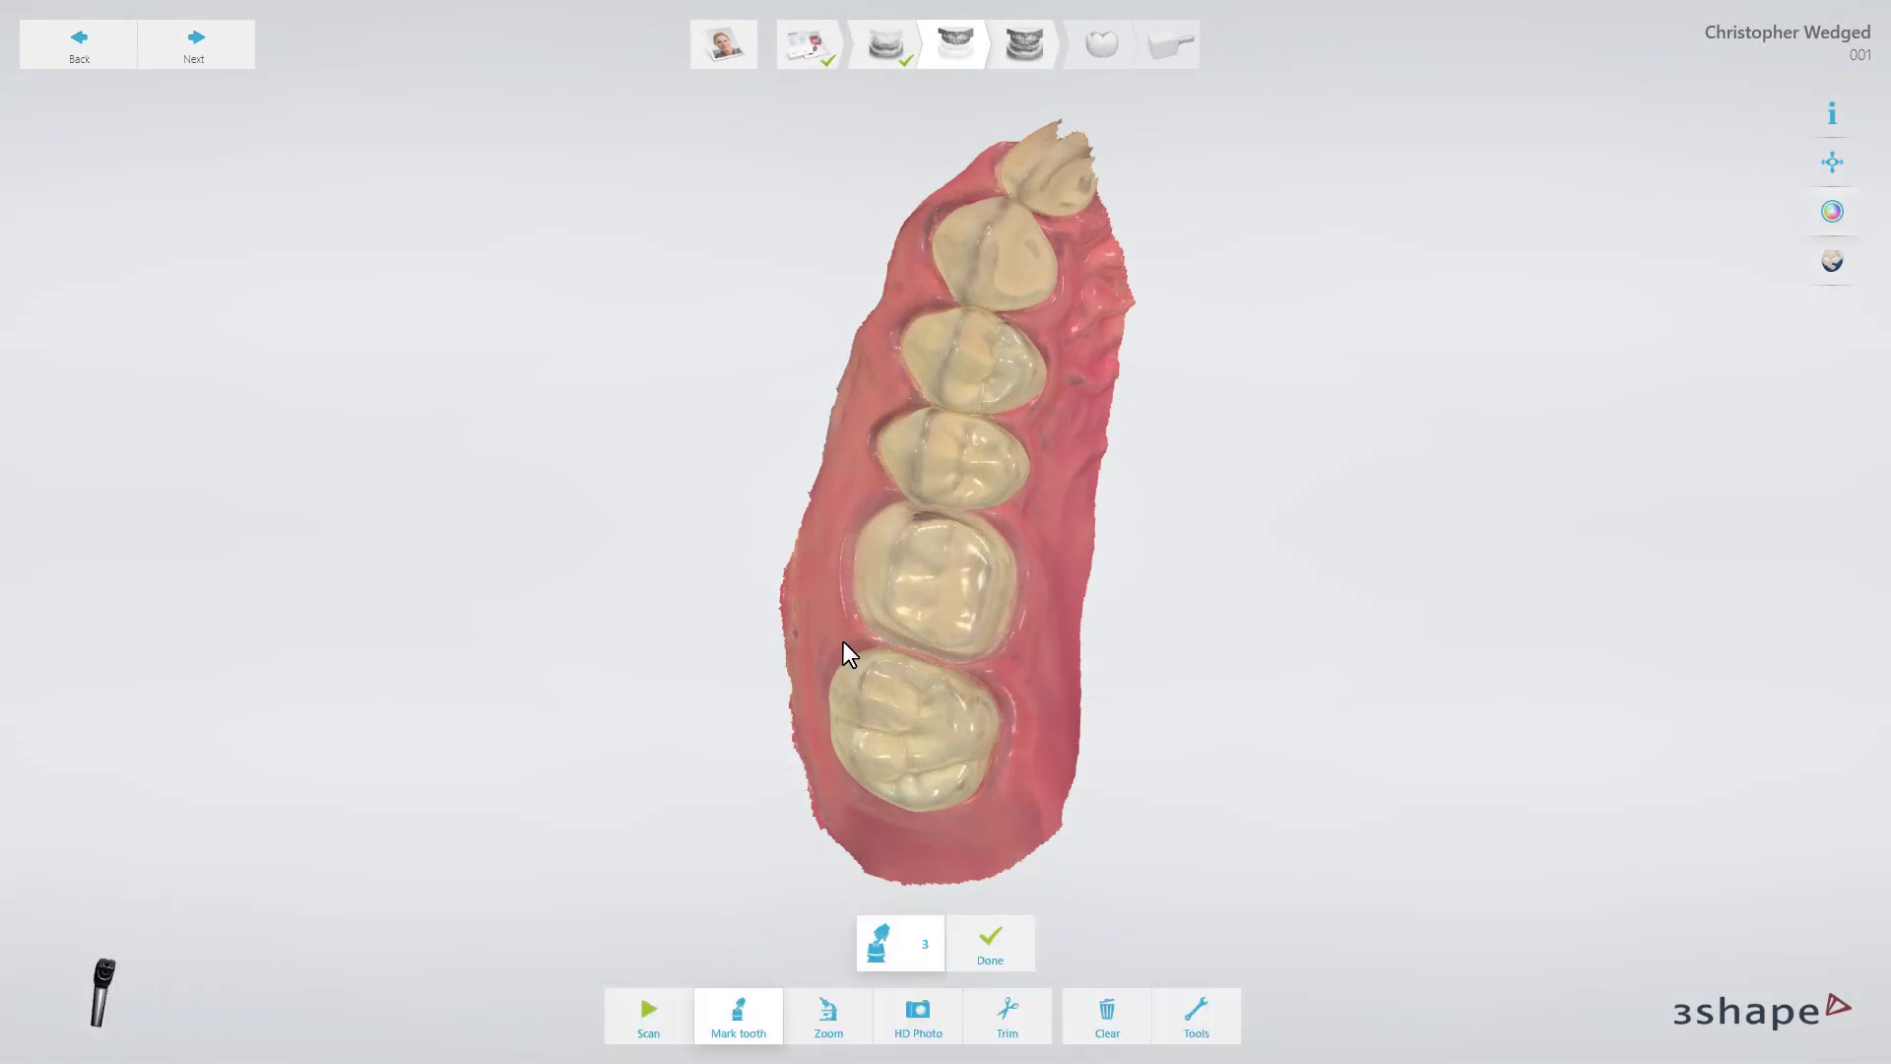
Mark the prepared tooth as tooth 3 and advance to the bite scan.
left_click(936, 581)
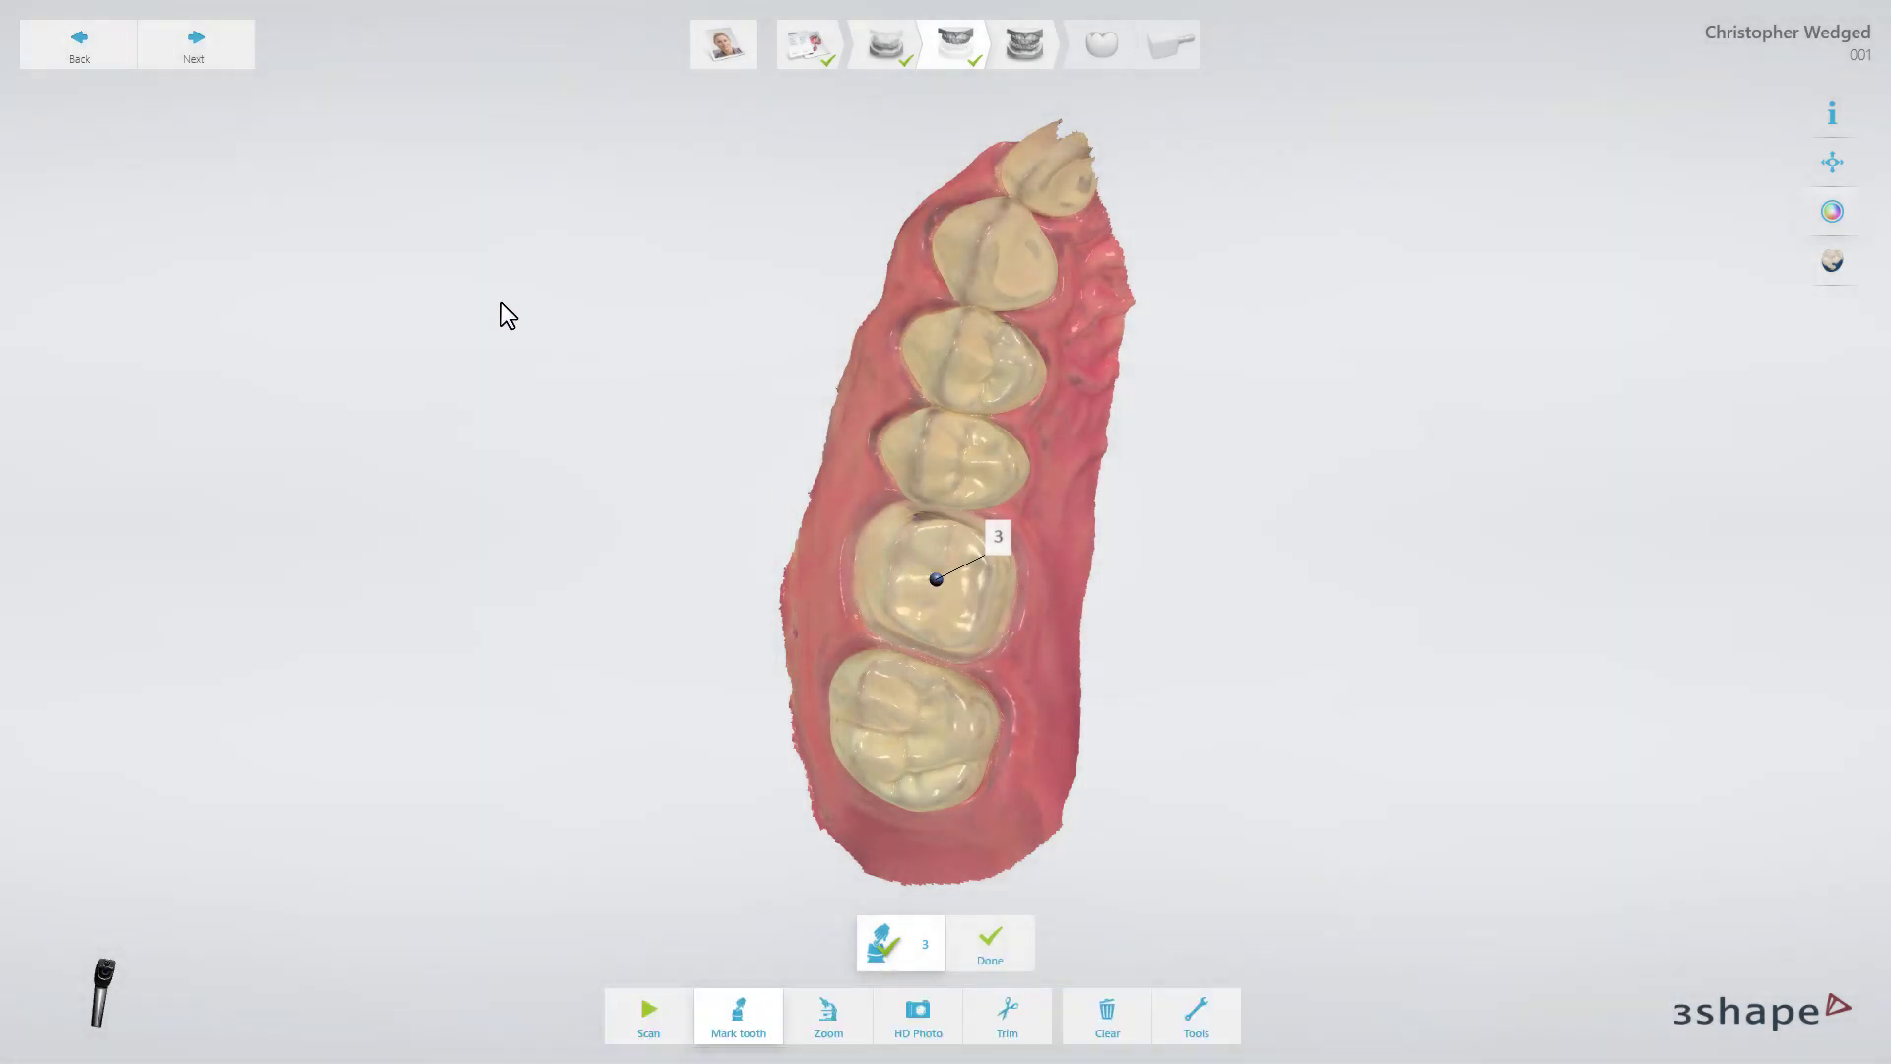
left_click(211, 65)
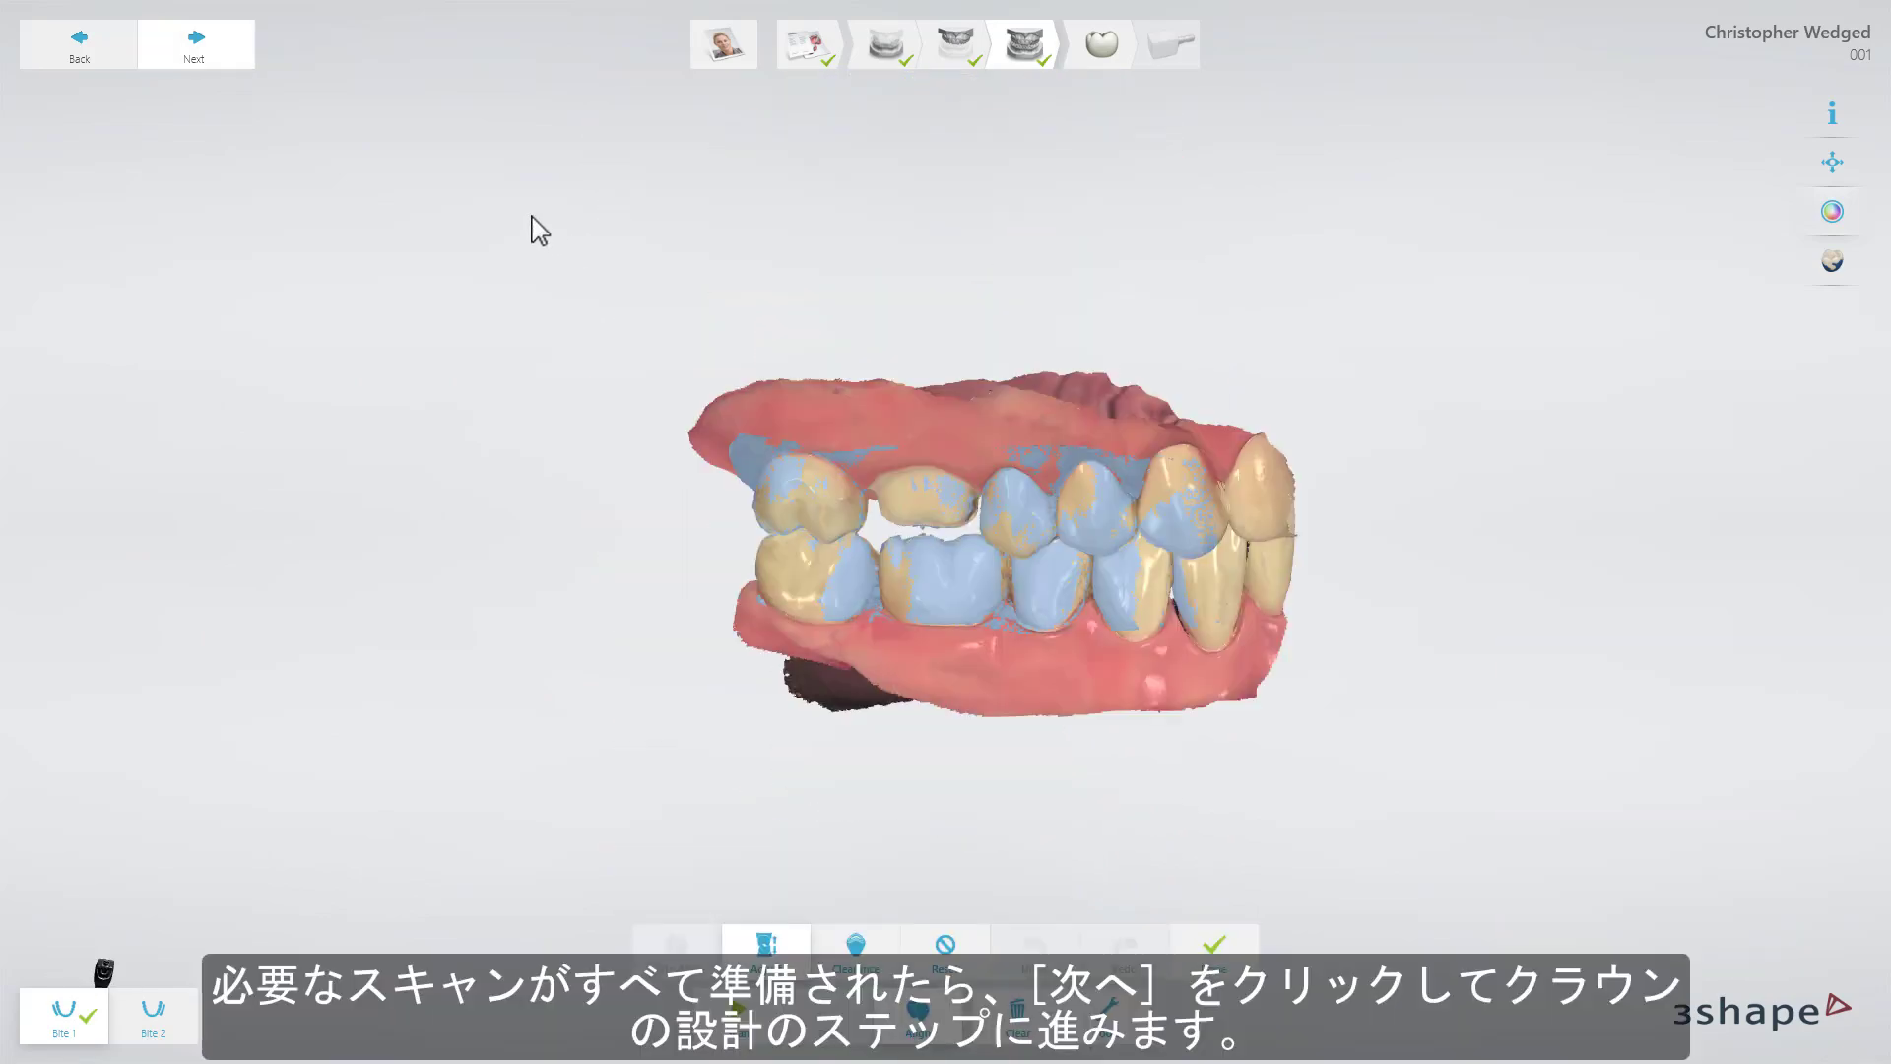
Save the scans and enter crown design at tooth 3's Margin line step.
left_click(197, 49)
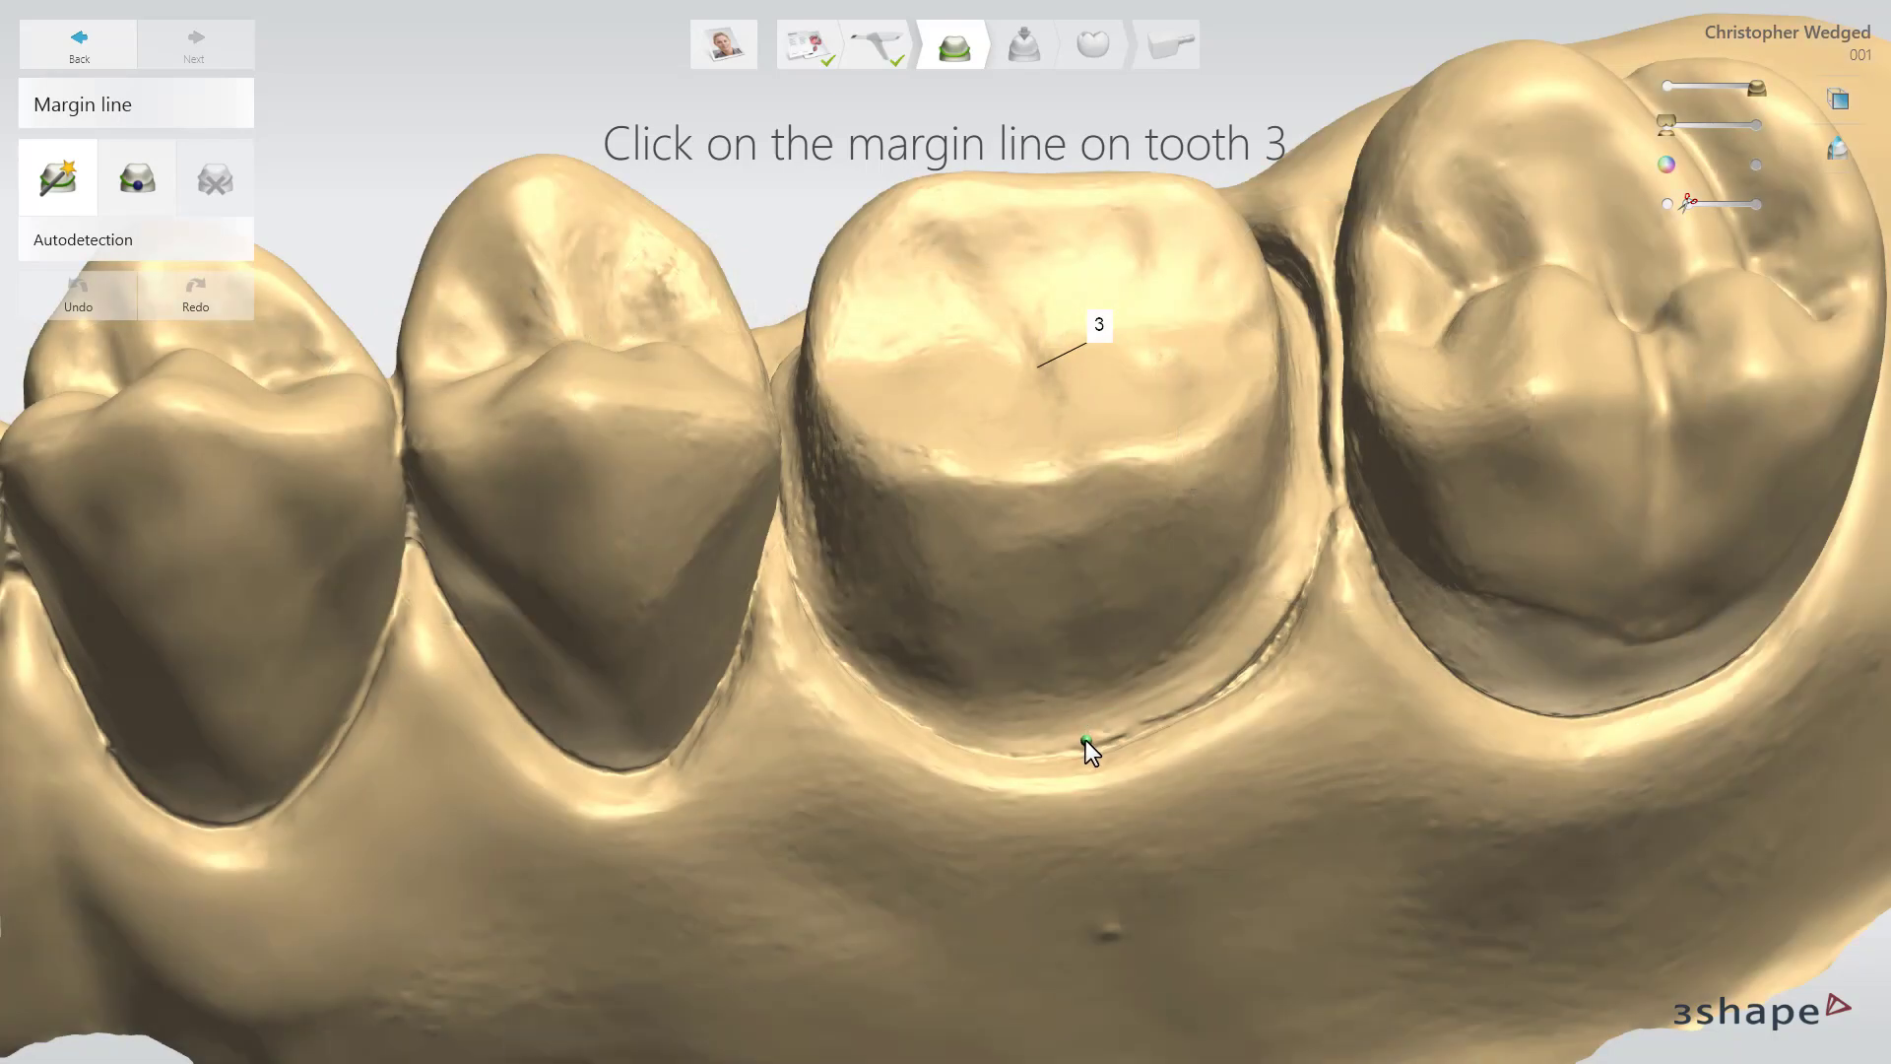
Autodetect and inspect tooth 3's margin line, then switch to Click & go mode.
left_click(1085, 741)
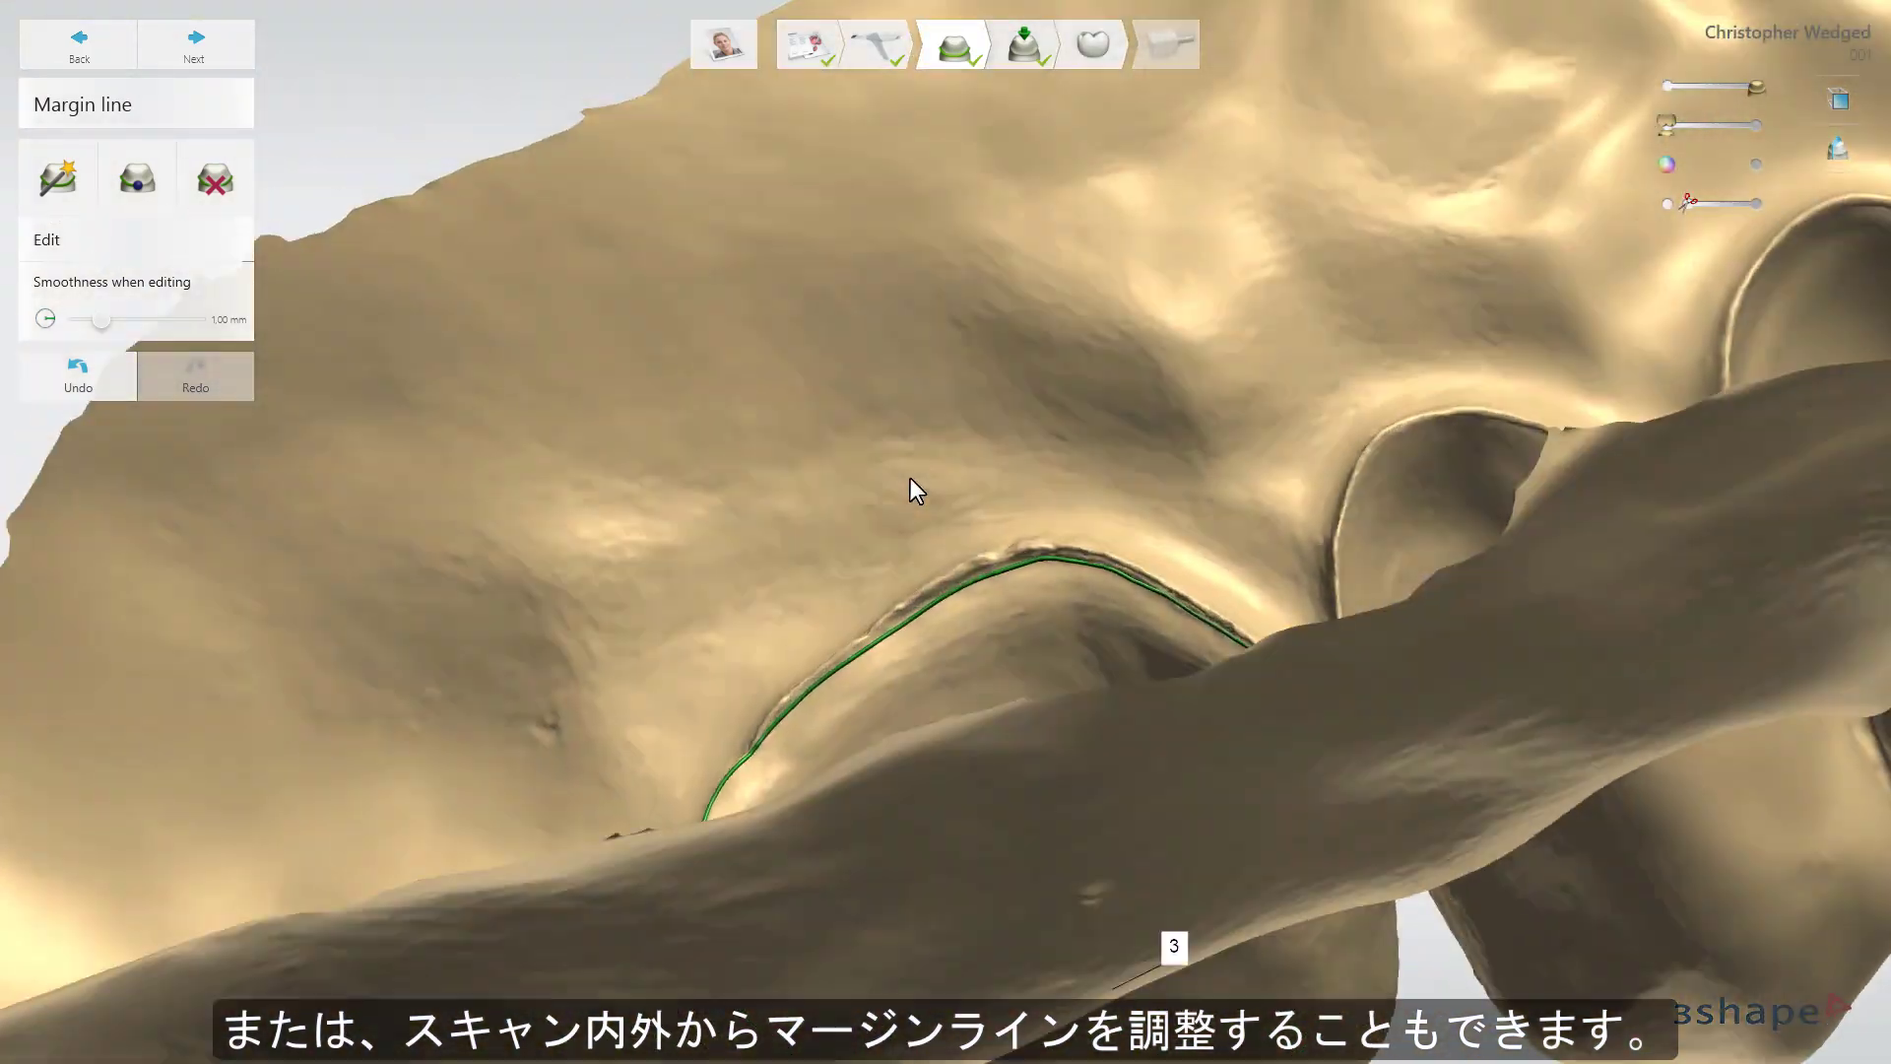
right_click_drag(910, 477, 954, 520)
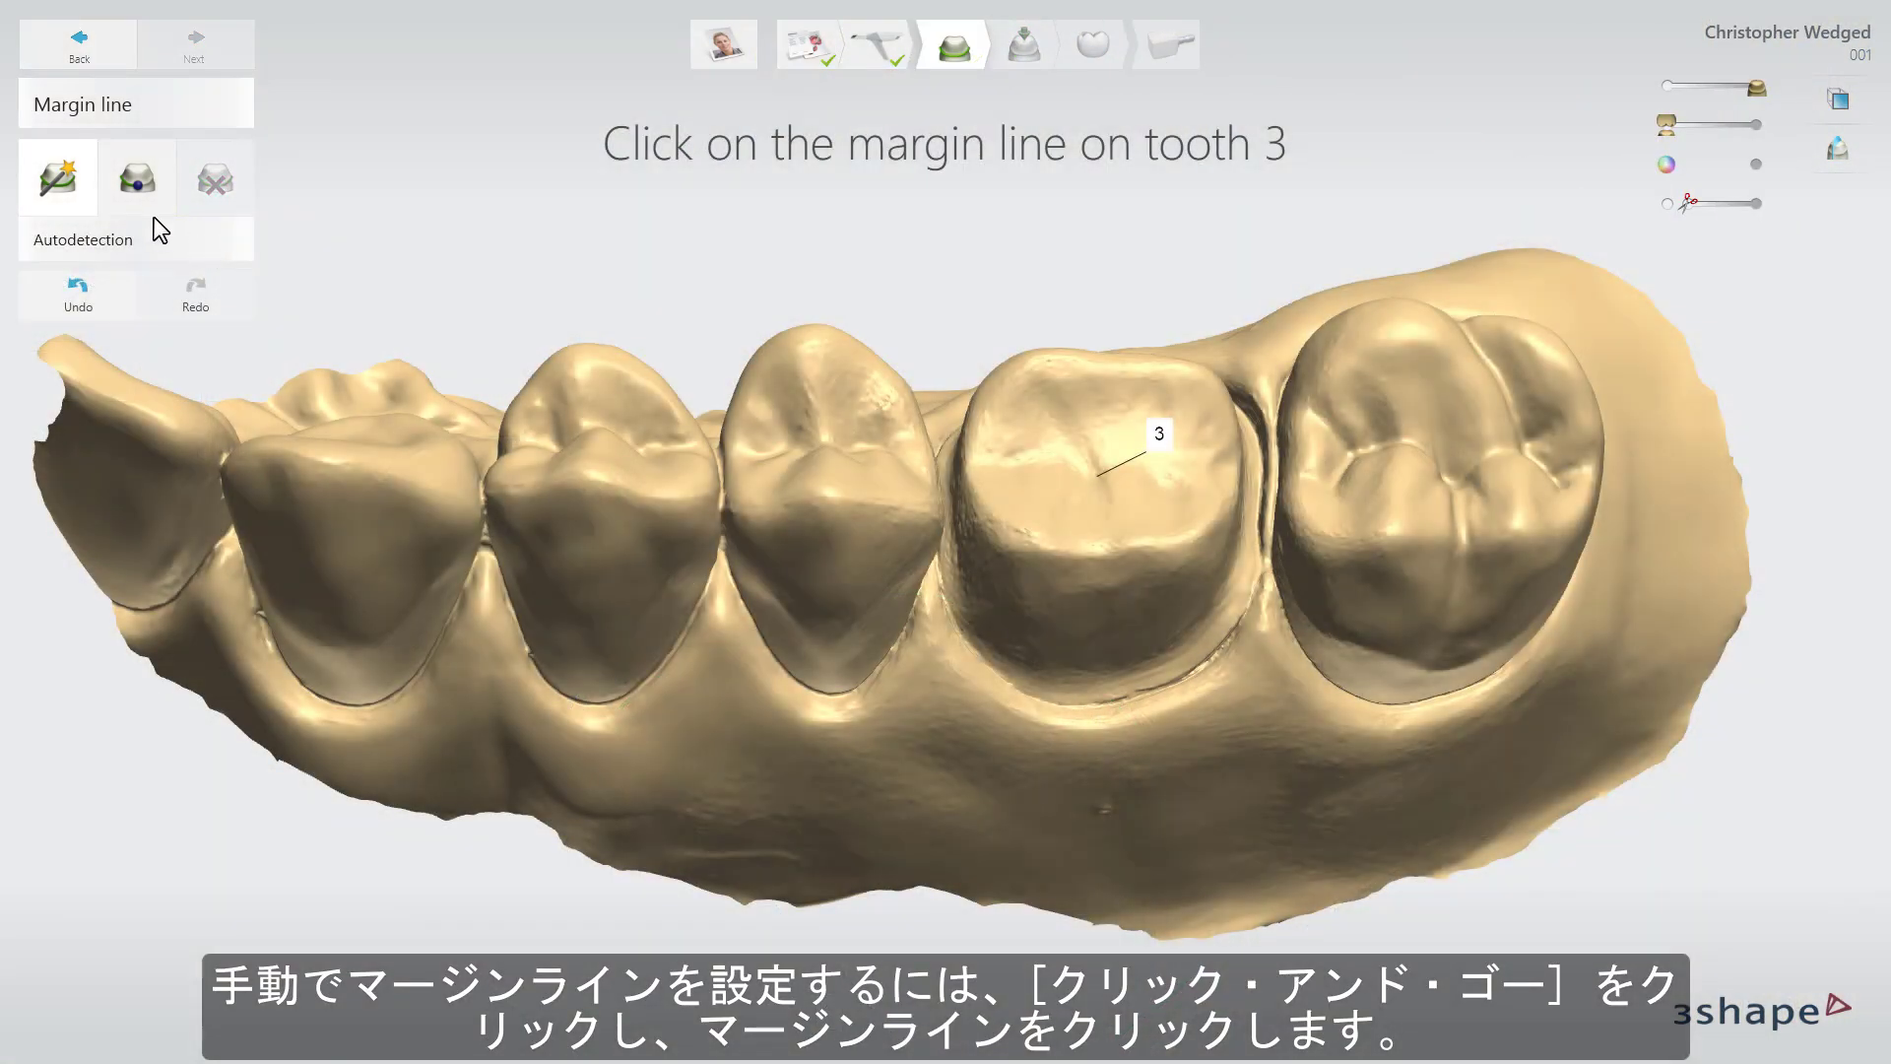
left_click(143, 204)
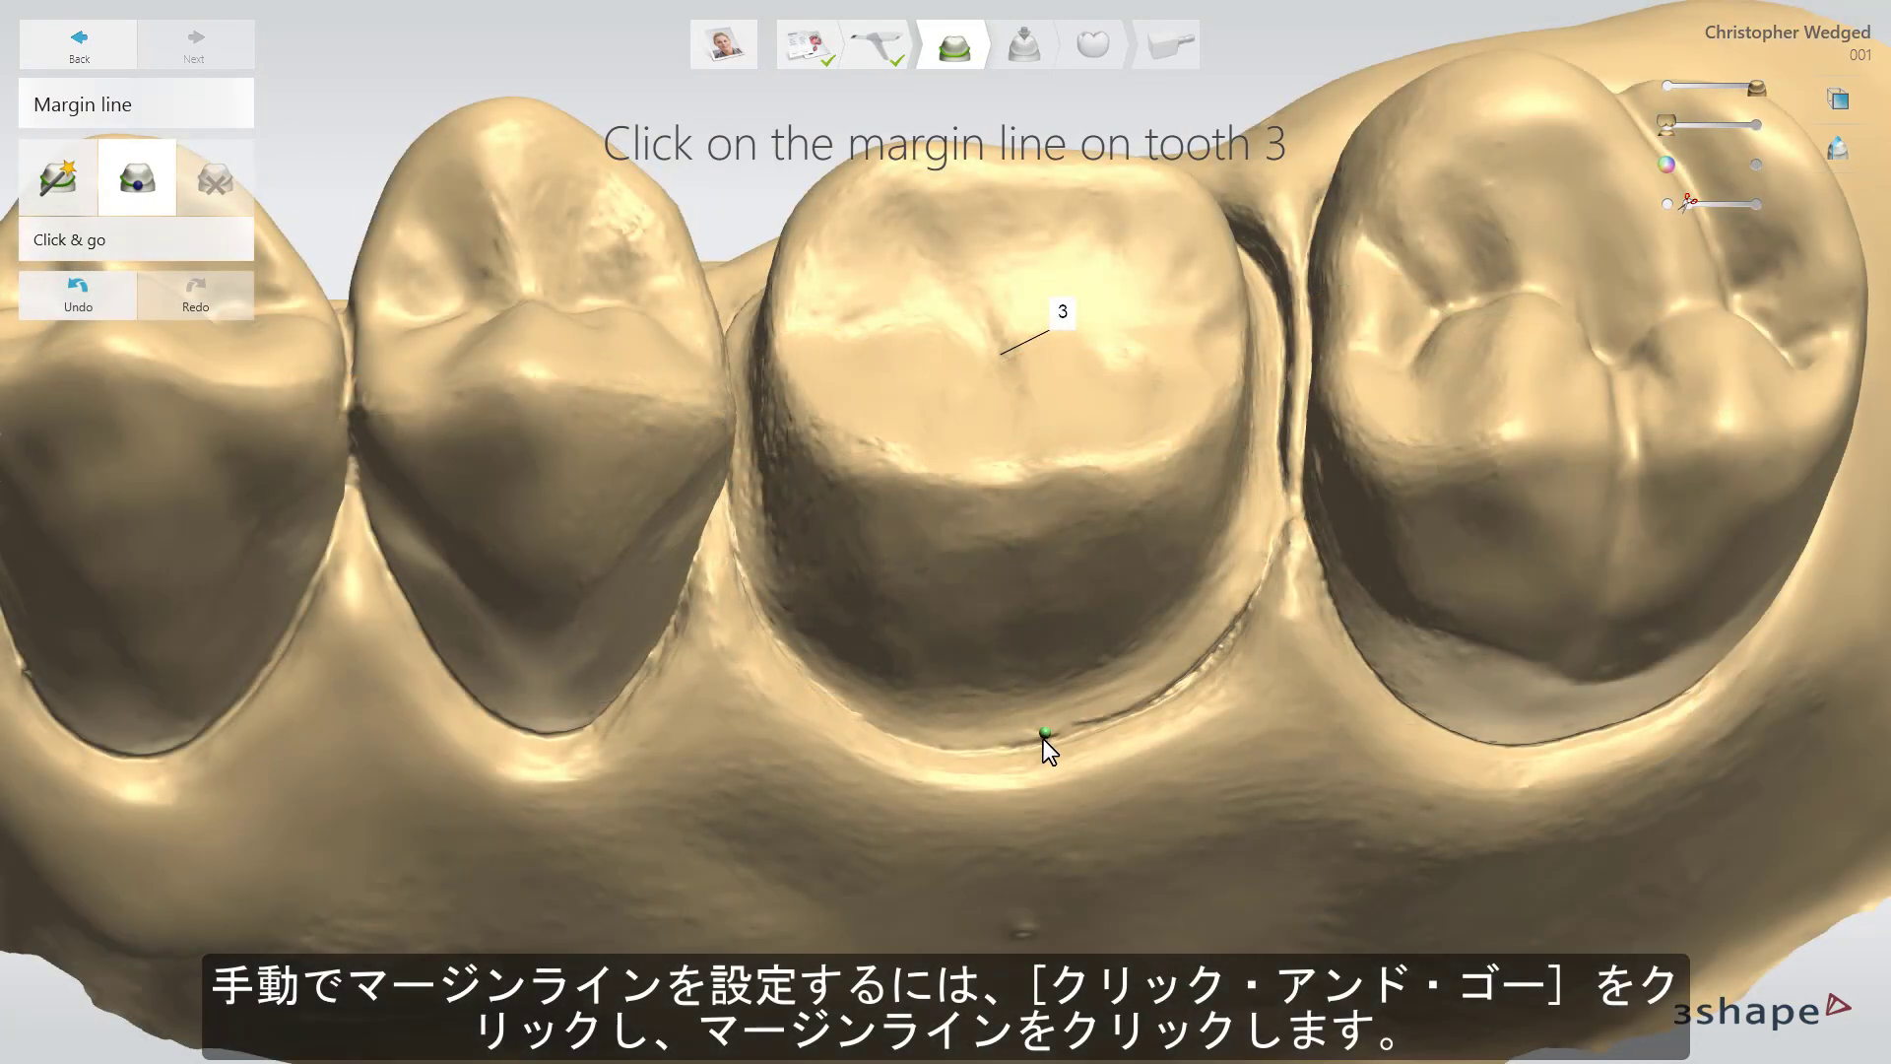
Place, close and reshape tooth 3's margin line, then continue to Insertion Direction.
left_click(1042, 734)
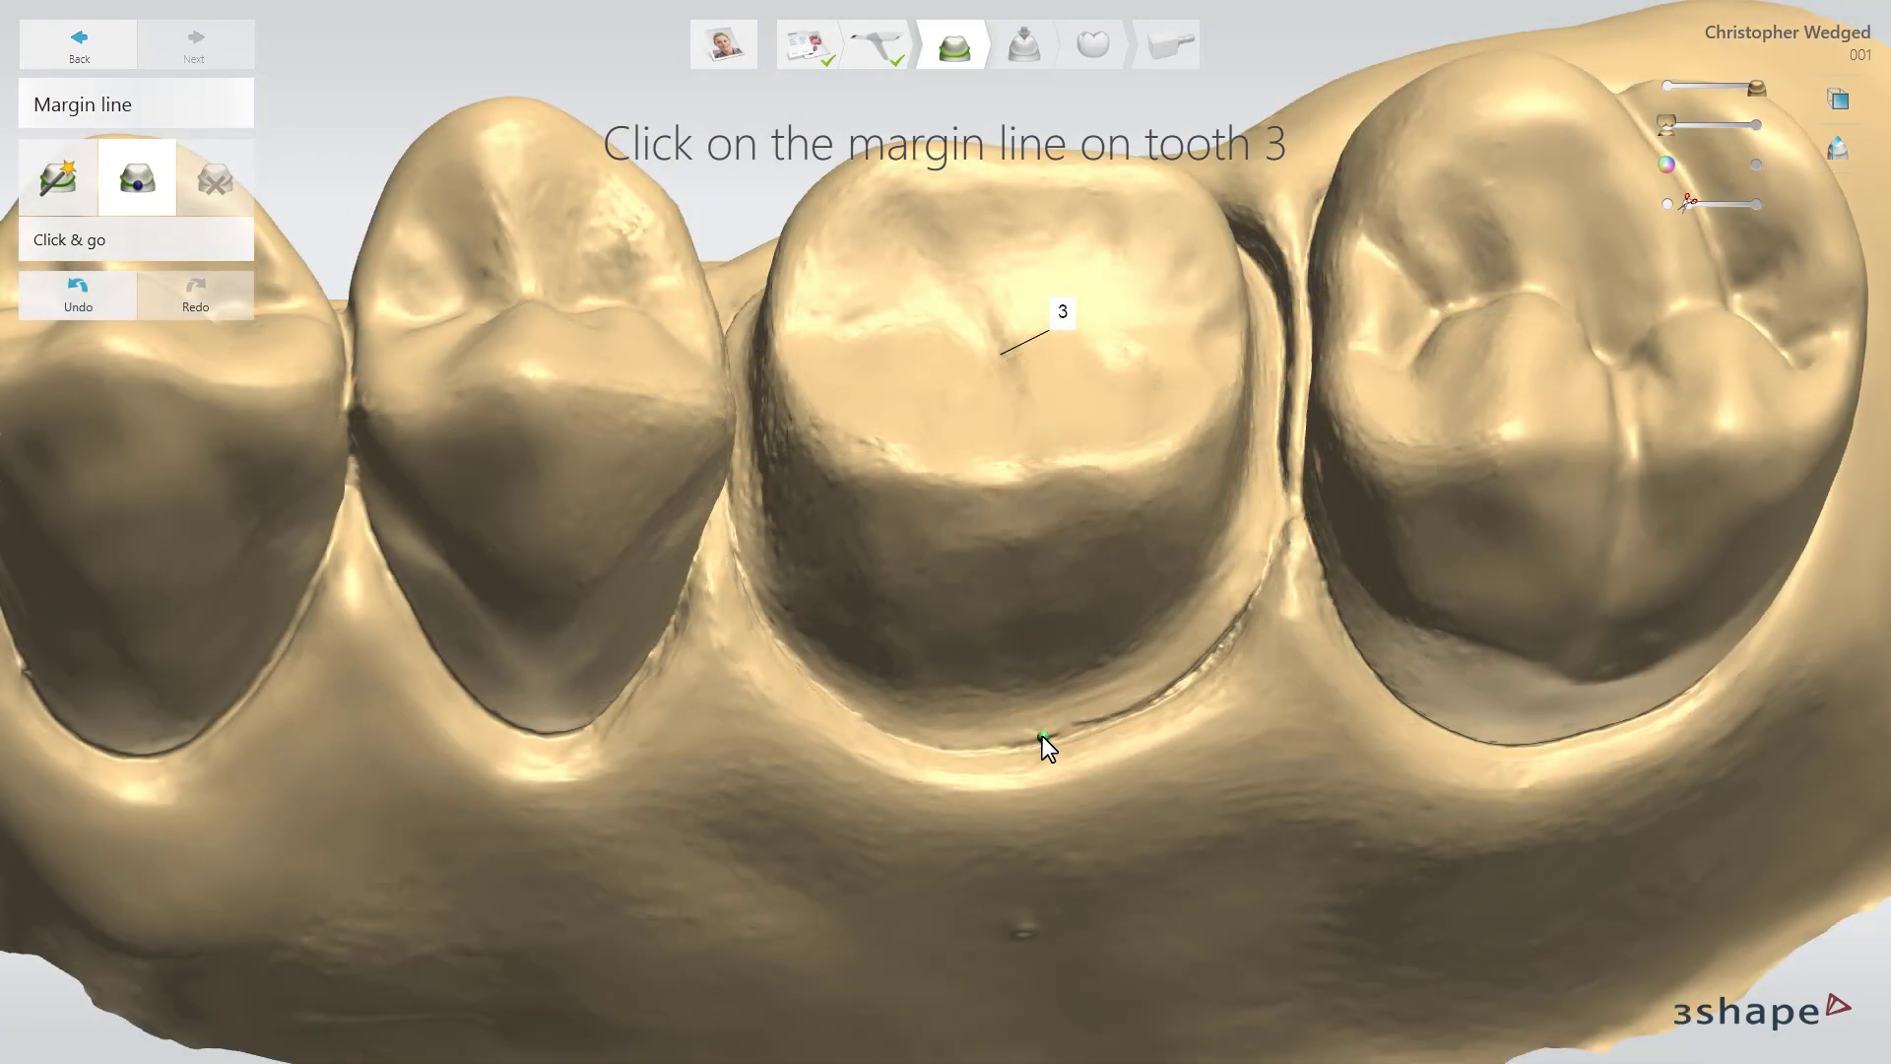
left_click(1042, 736)
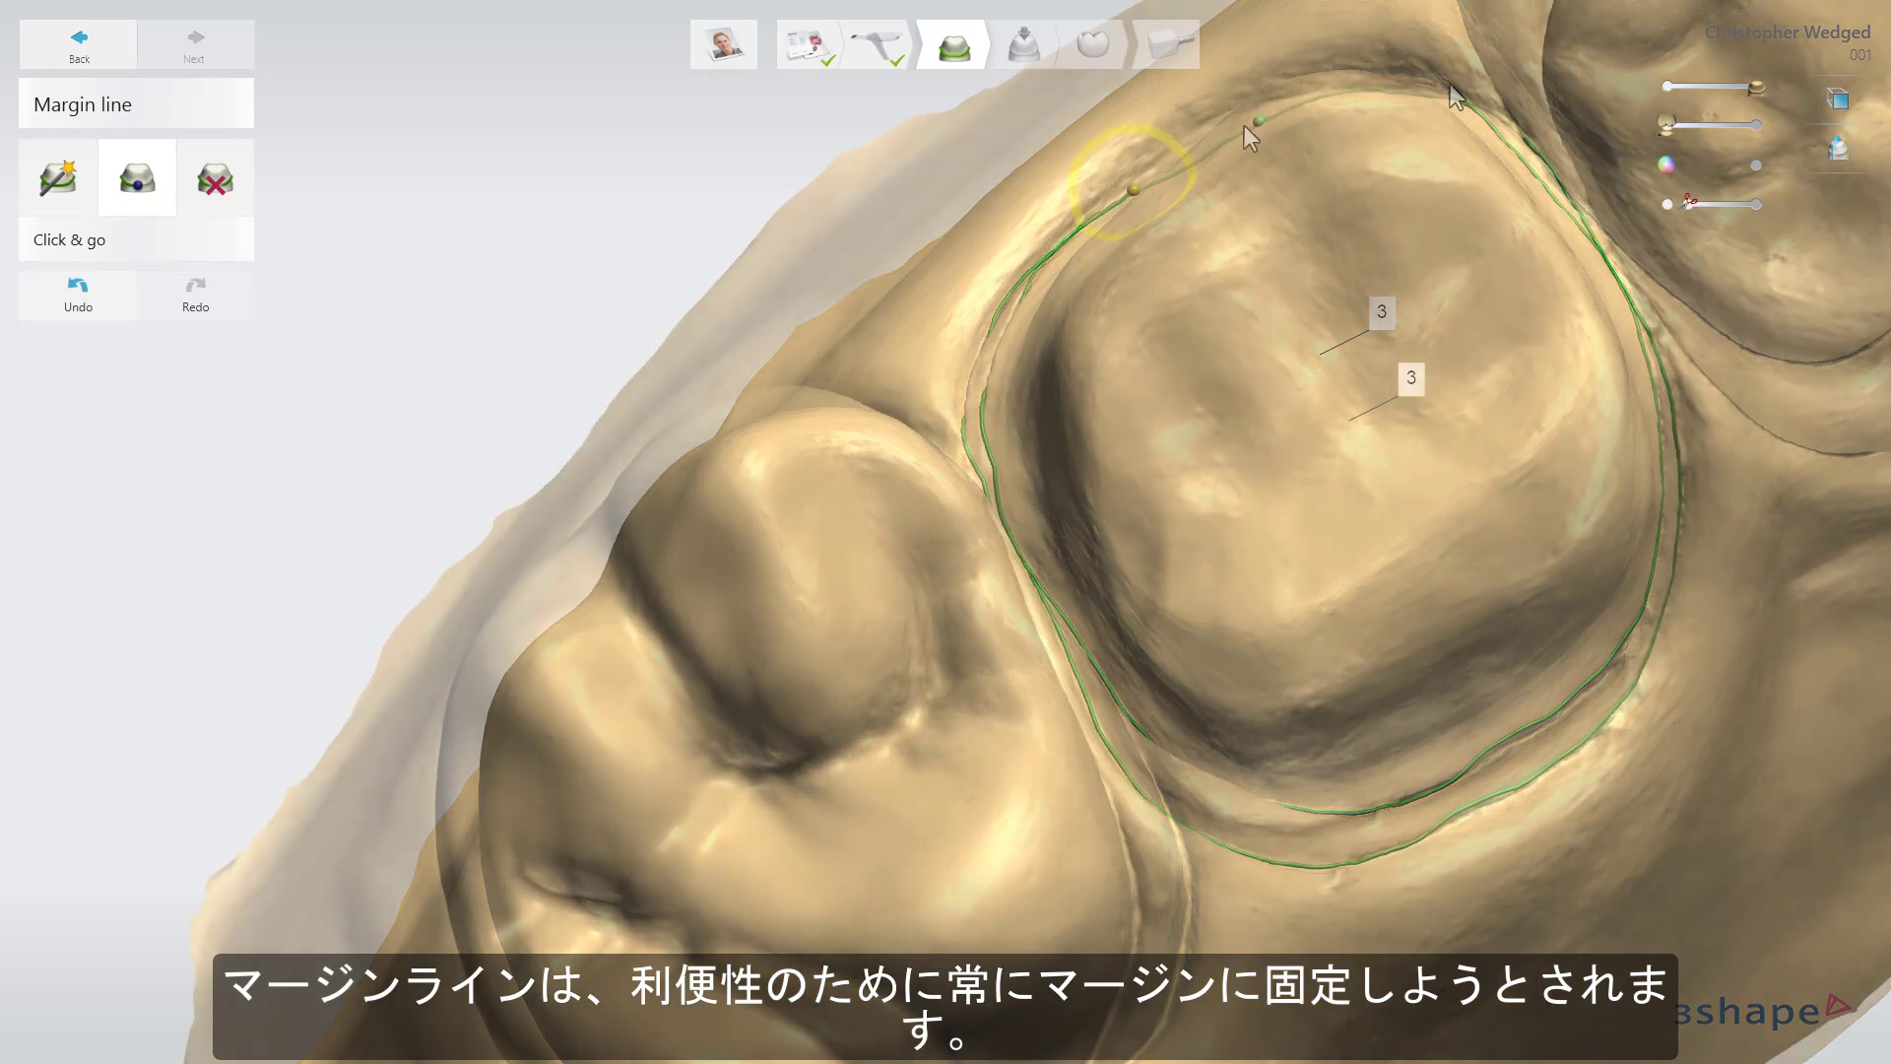
left_click(1141, 179)
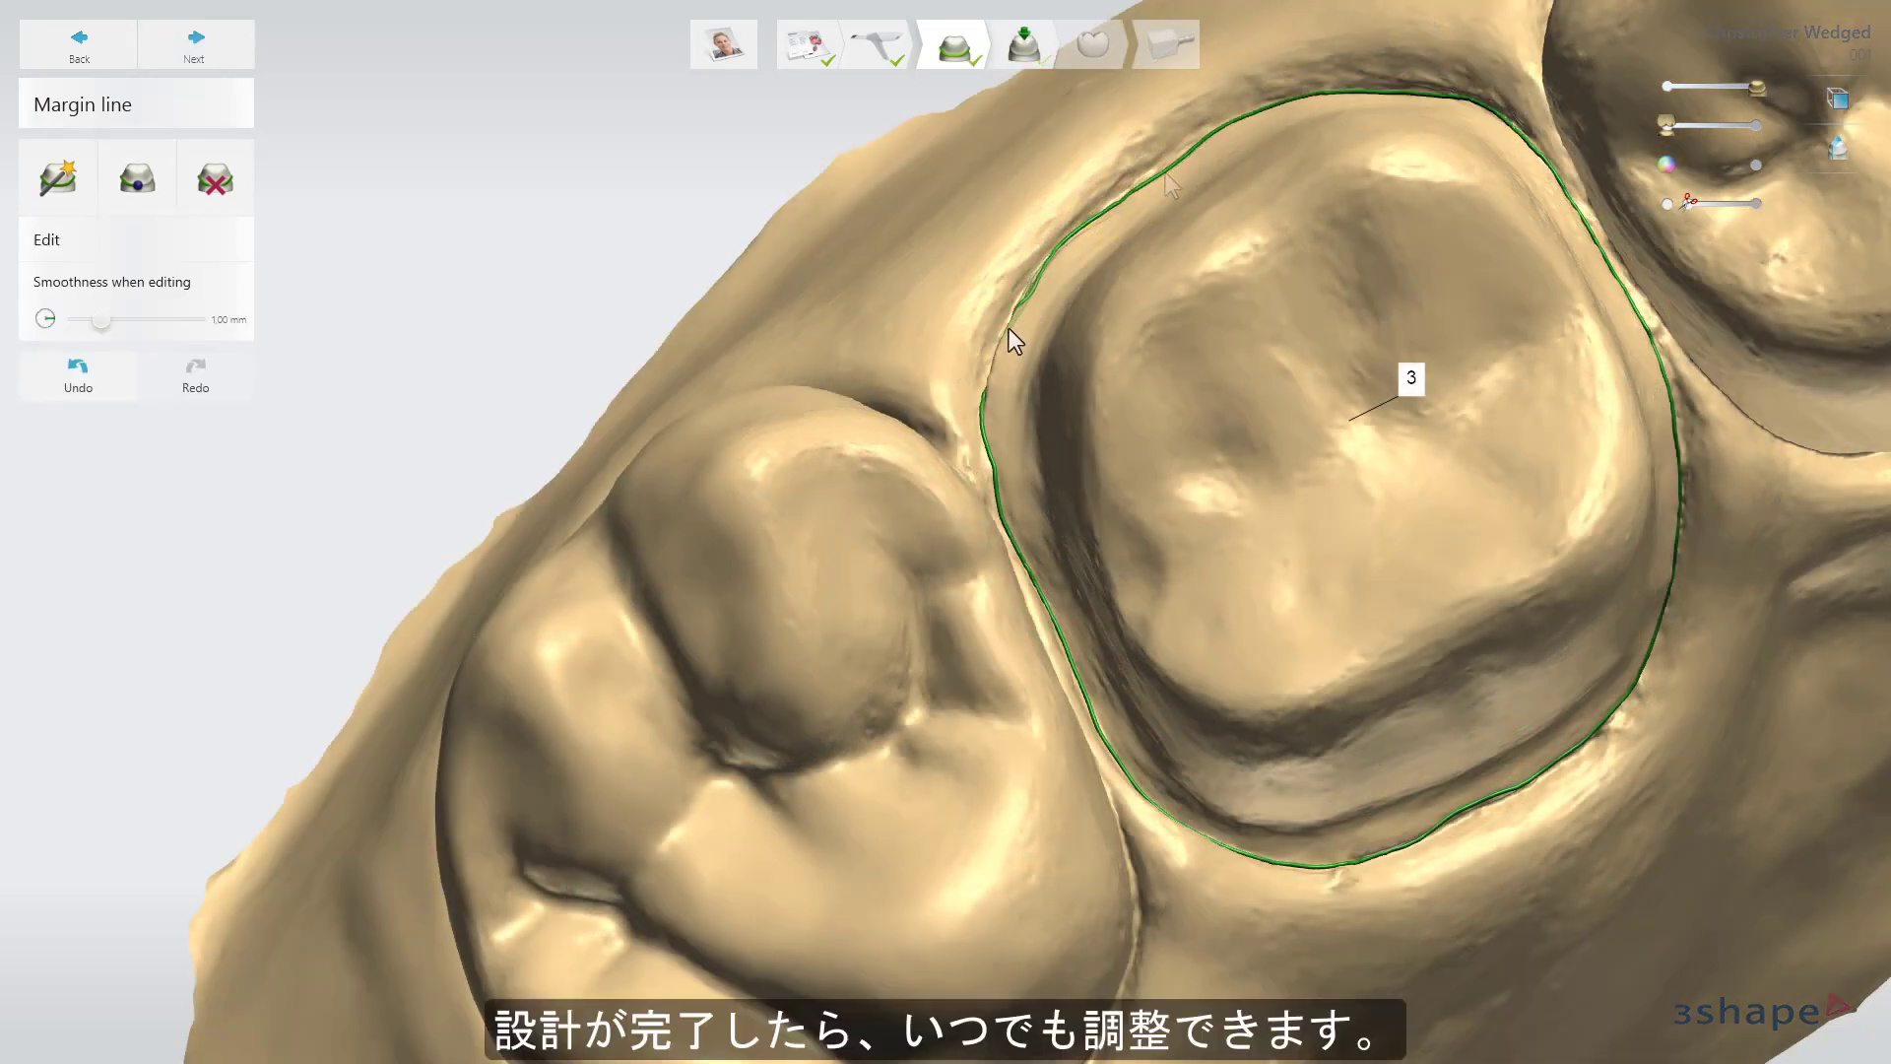
left_click_drag(1008, 330, 995, 380)
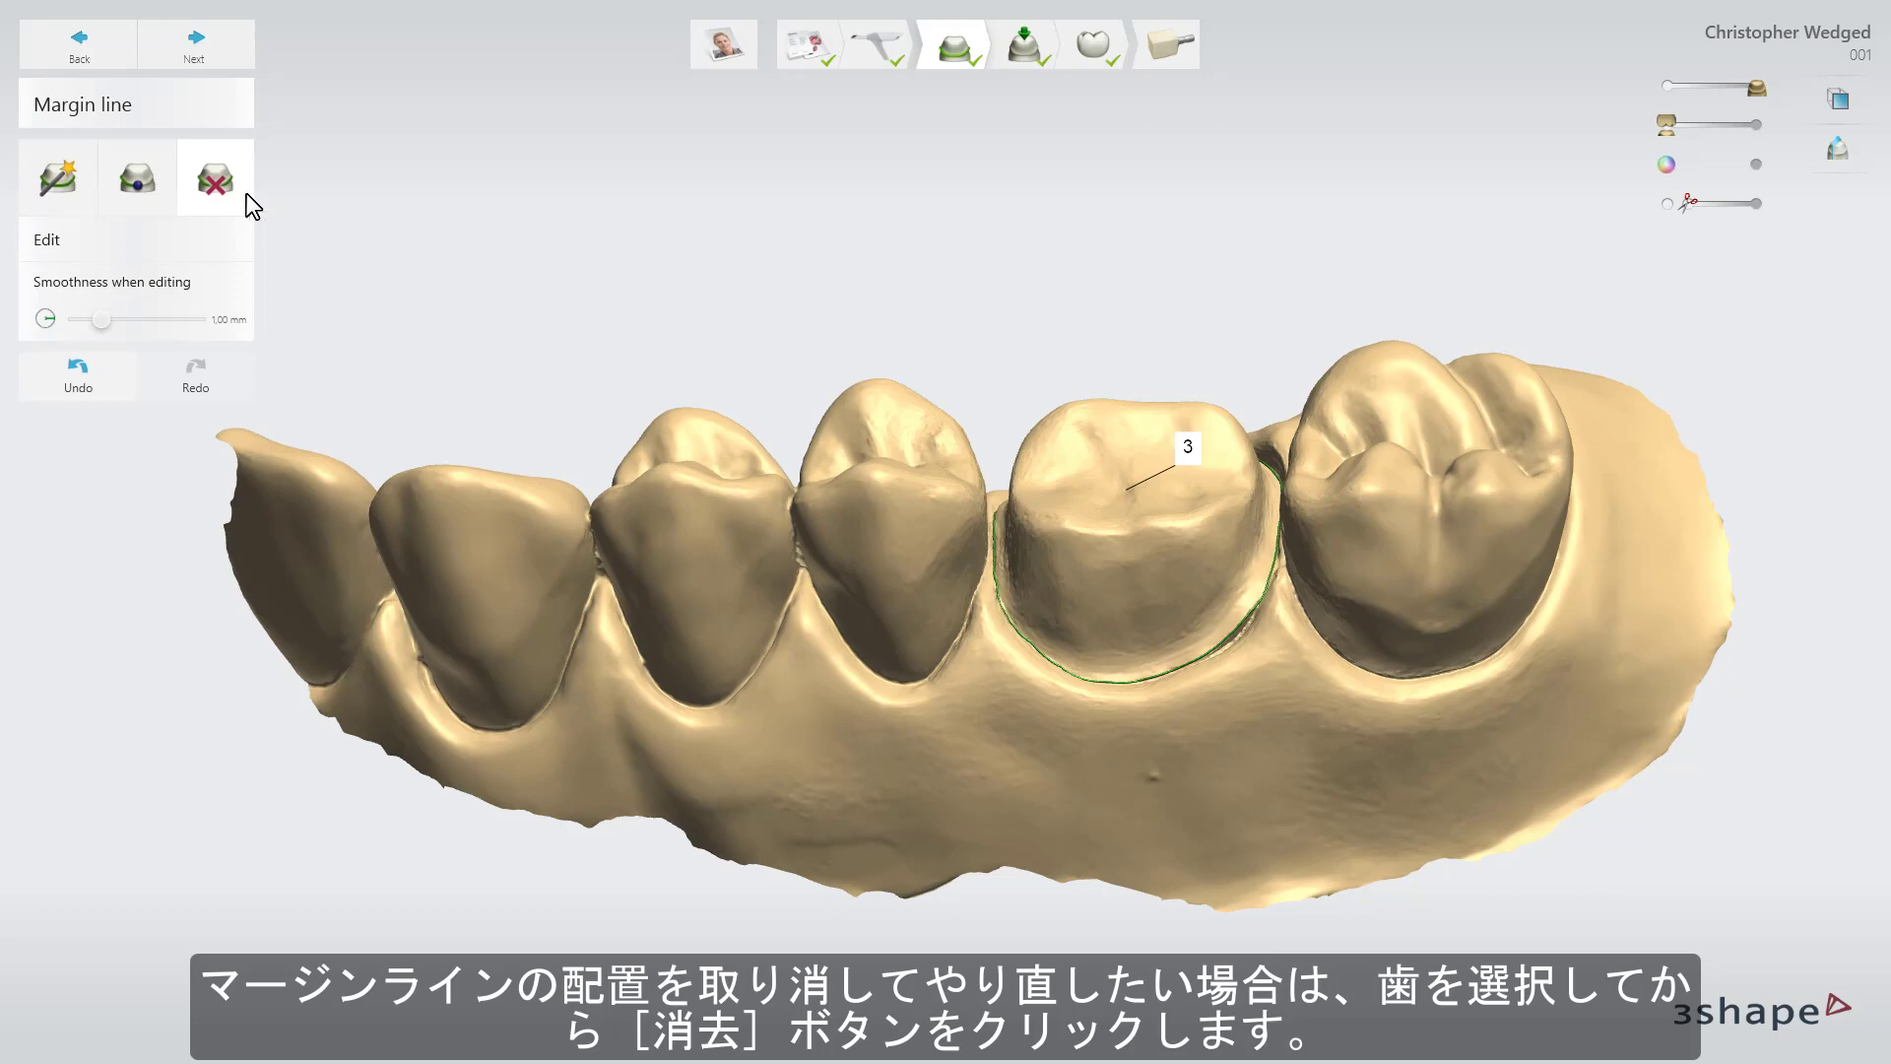
left_click(246, 193)
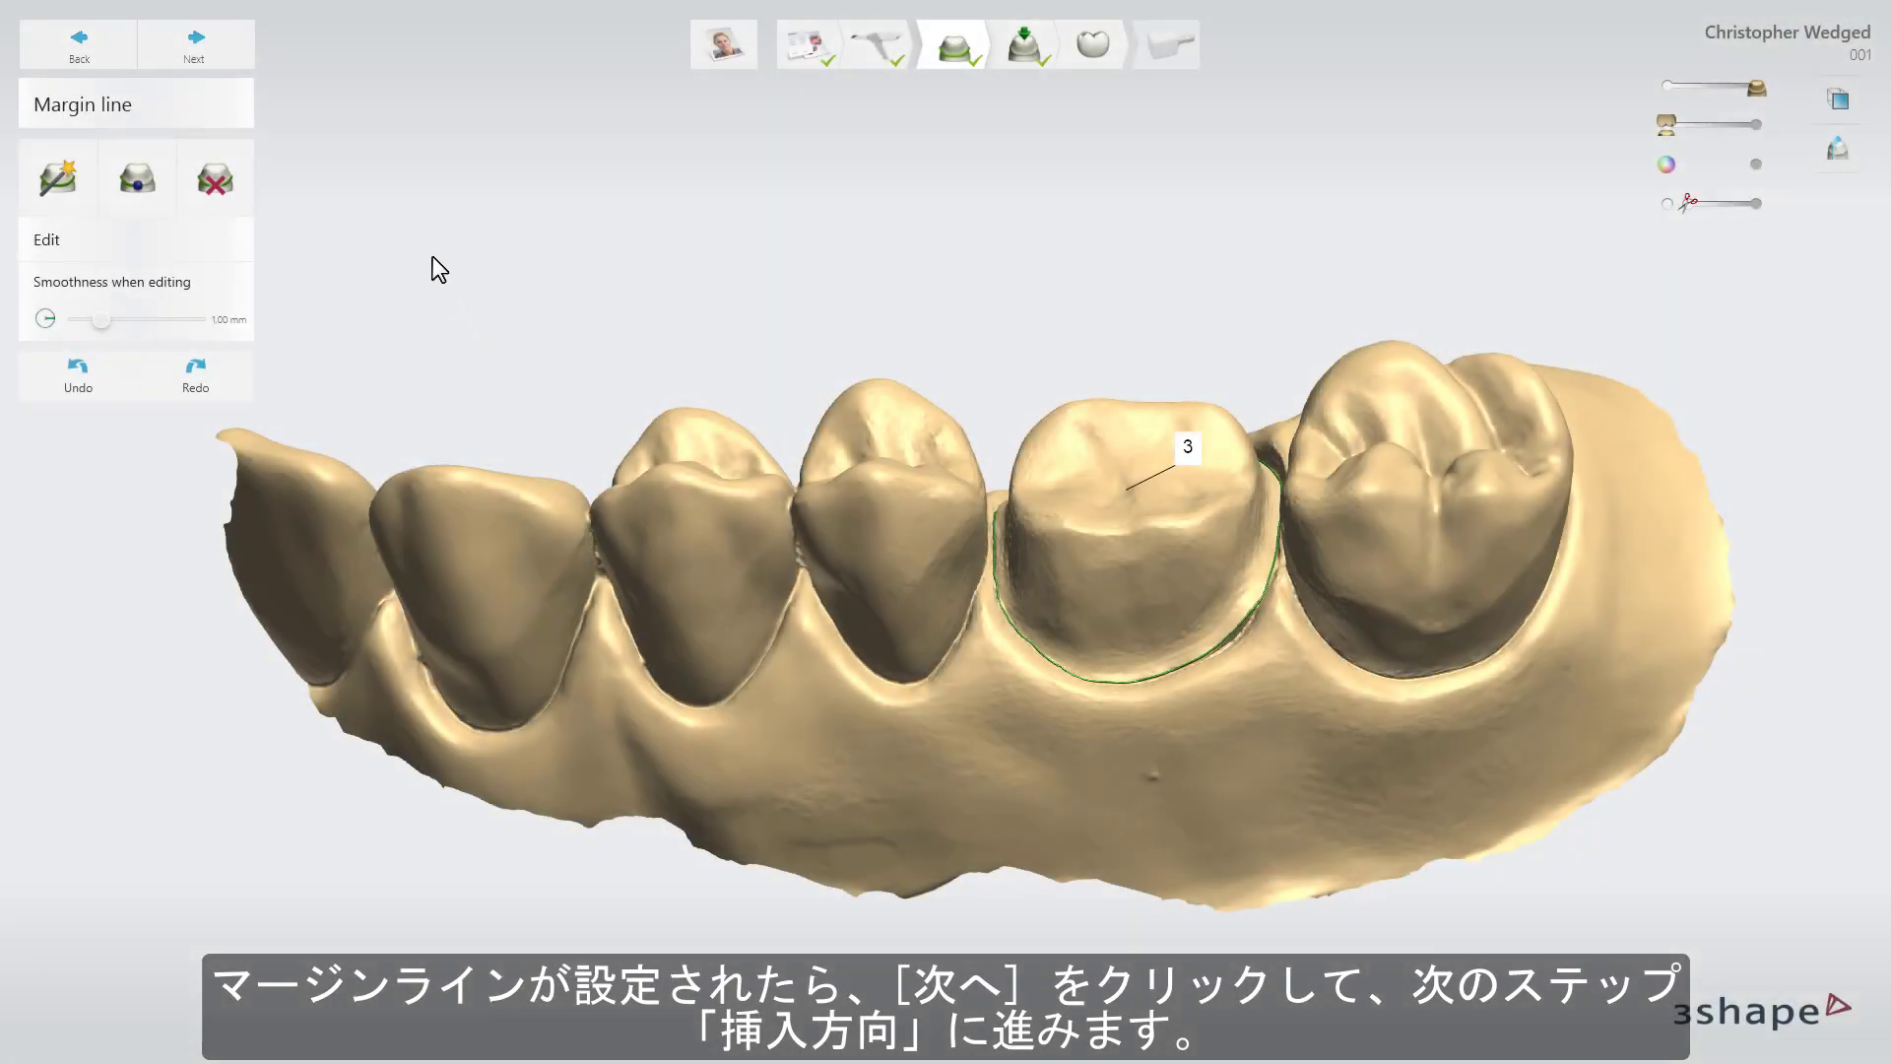
left_click(220, 59)
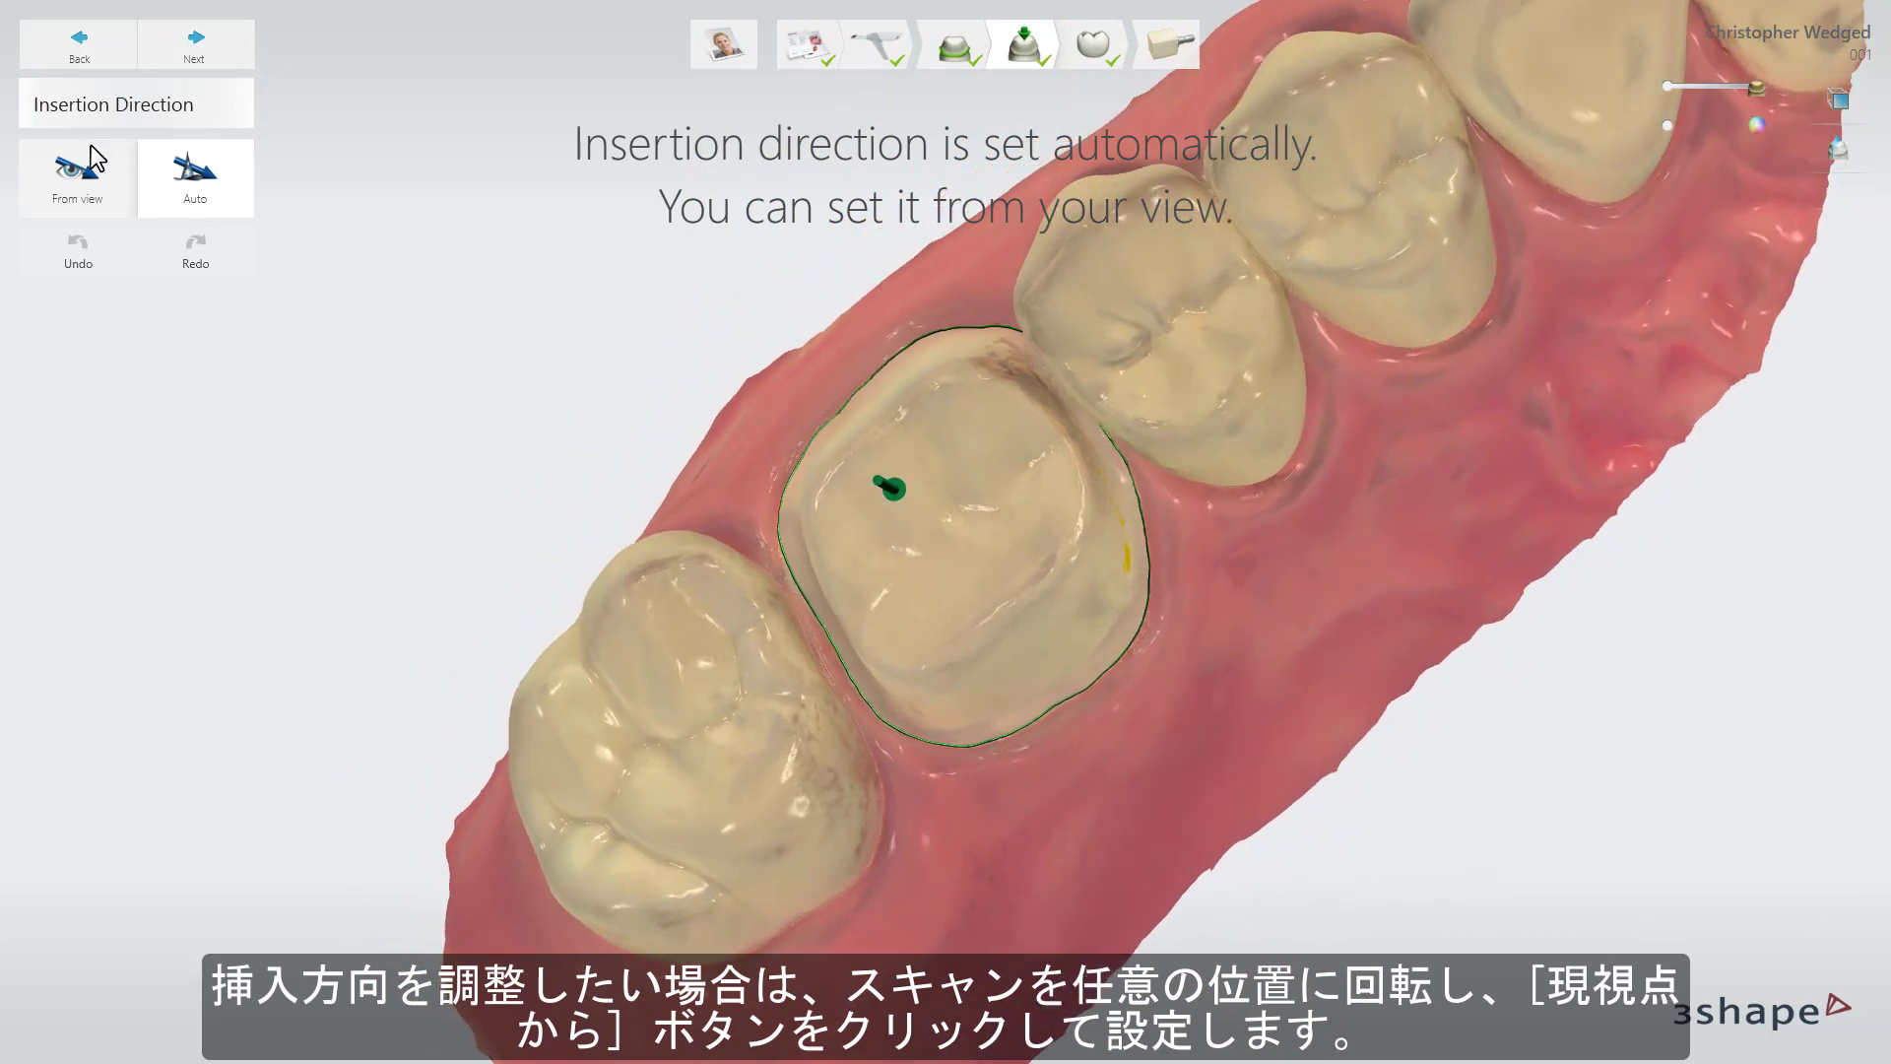
Set tooth 3's insertion direction from view, then recalculate it with Auto.
left_click(89, 180)
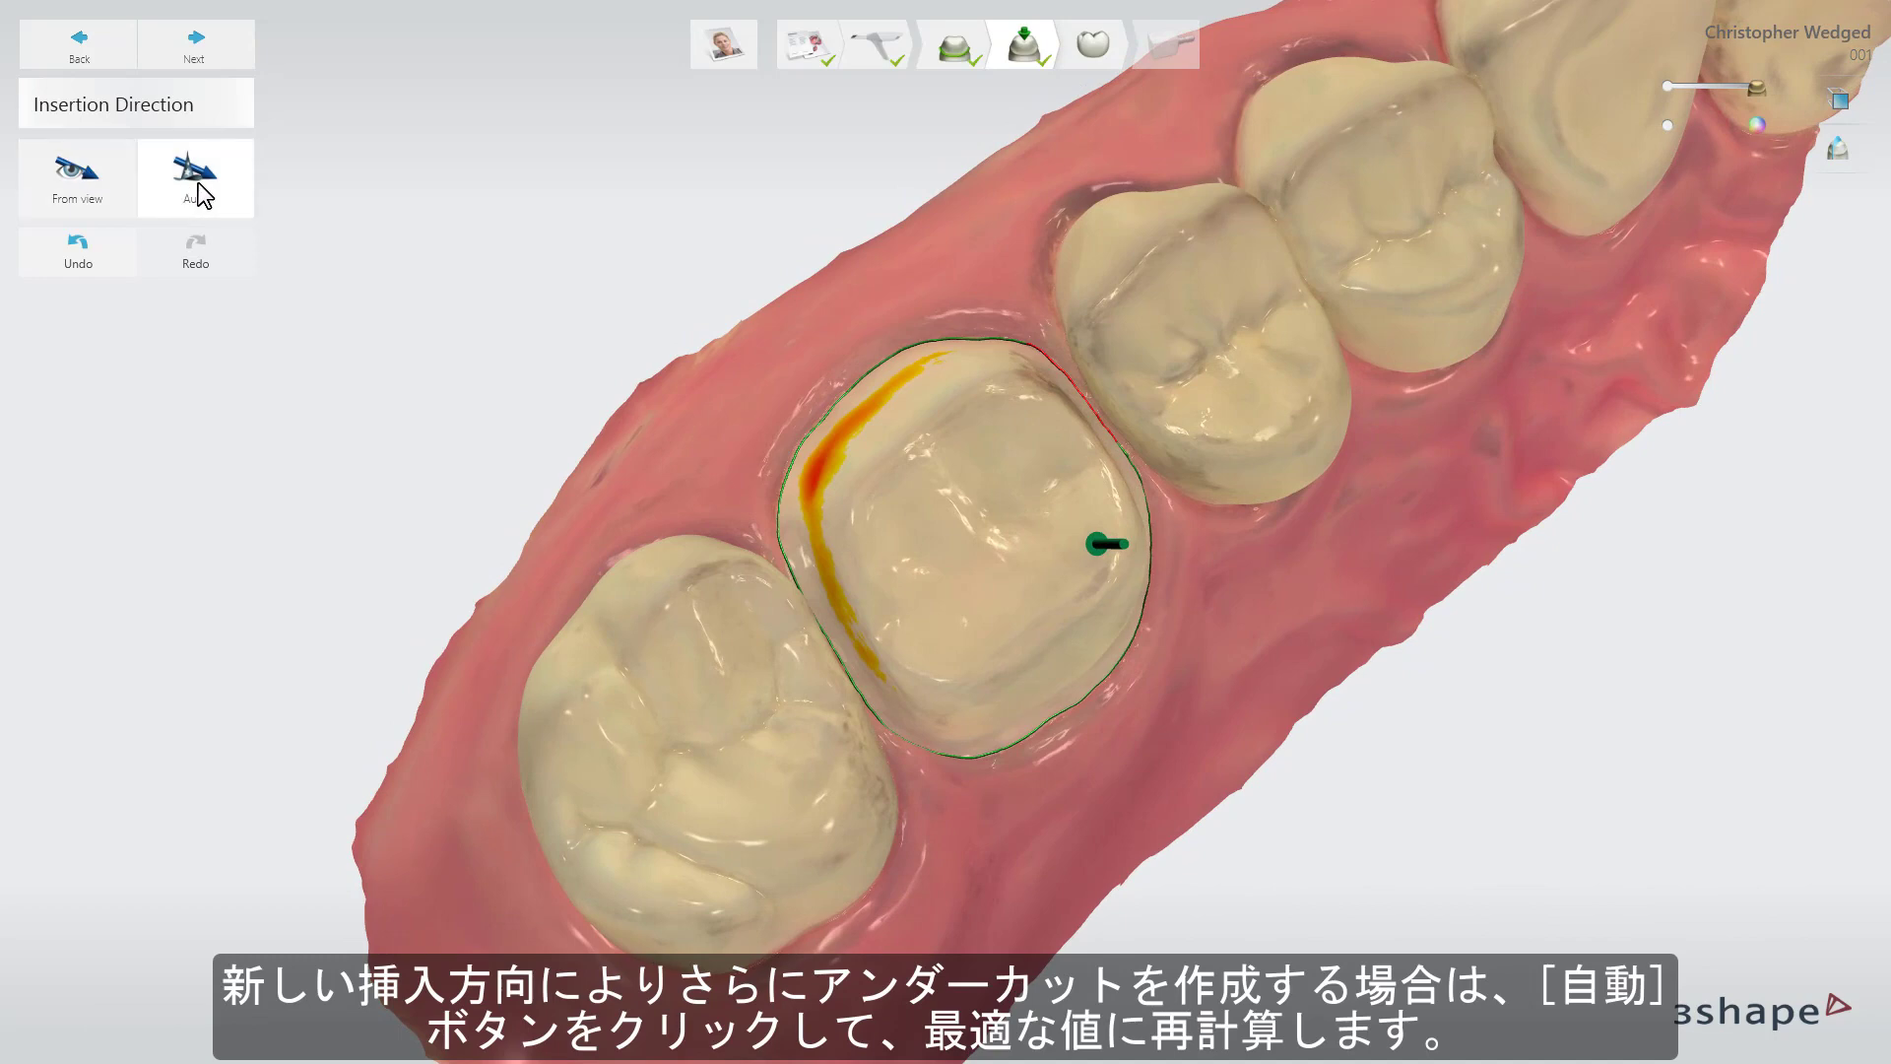
left_click(197, 187)
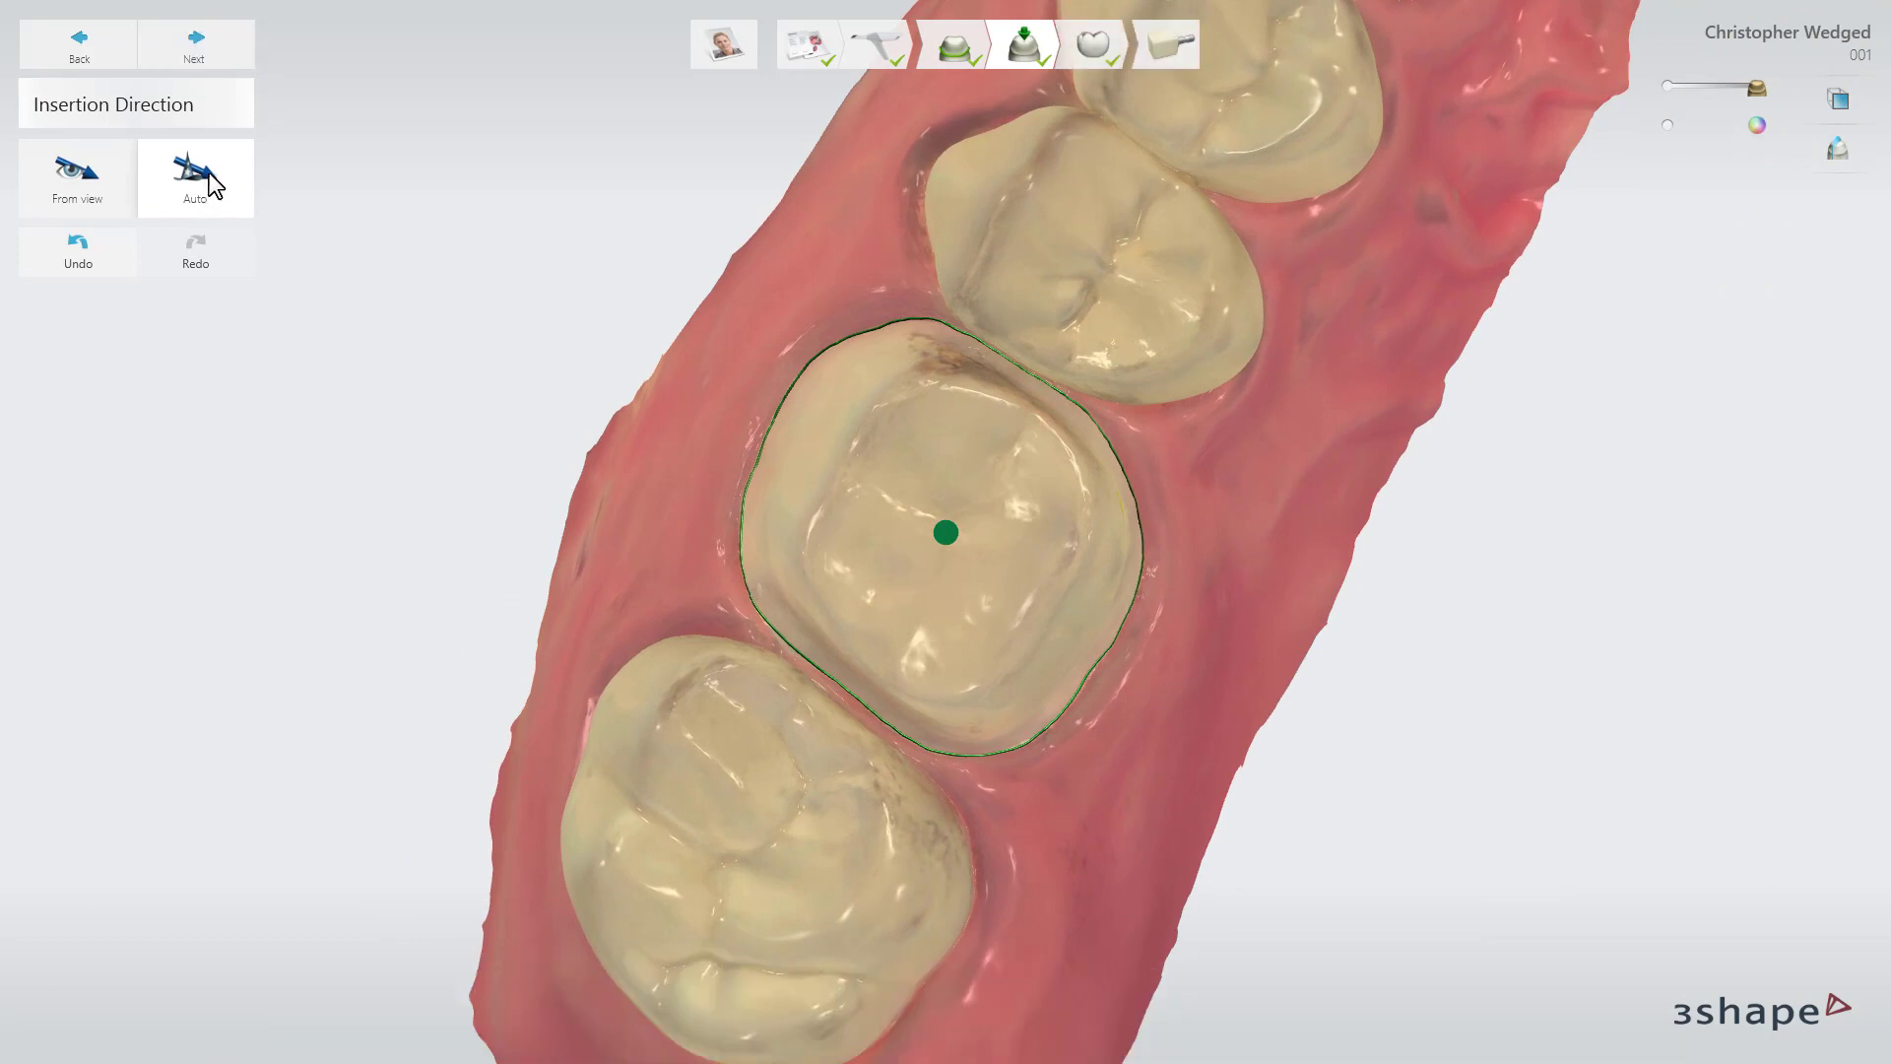
Go to Anatomy design and apply the Allure DS2 RealView shape to tooth 3's crown.
left_click(226, 56)
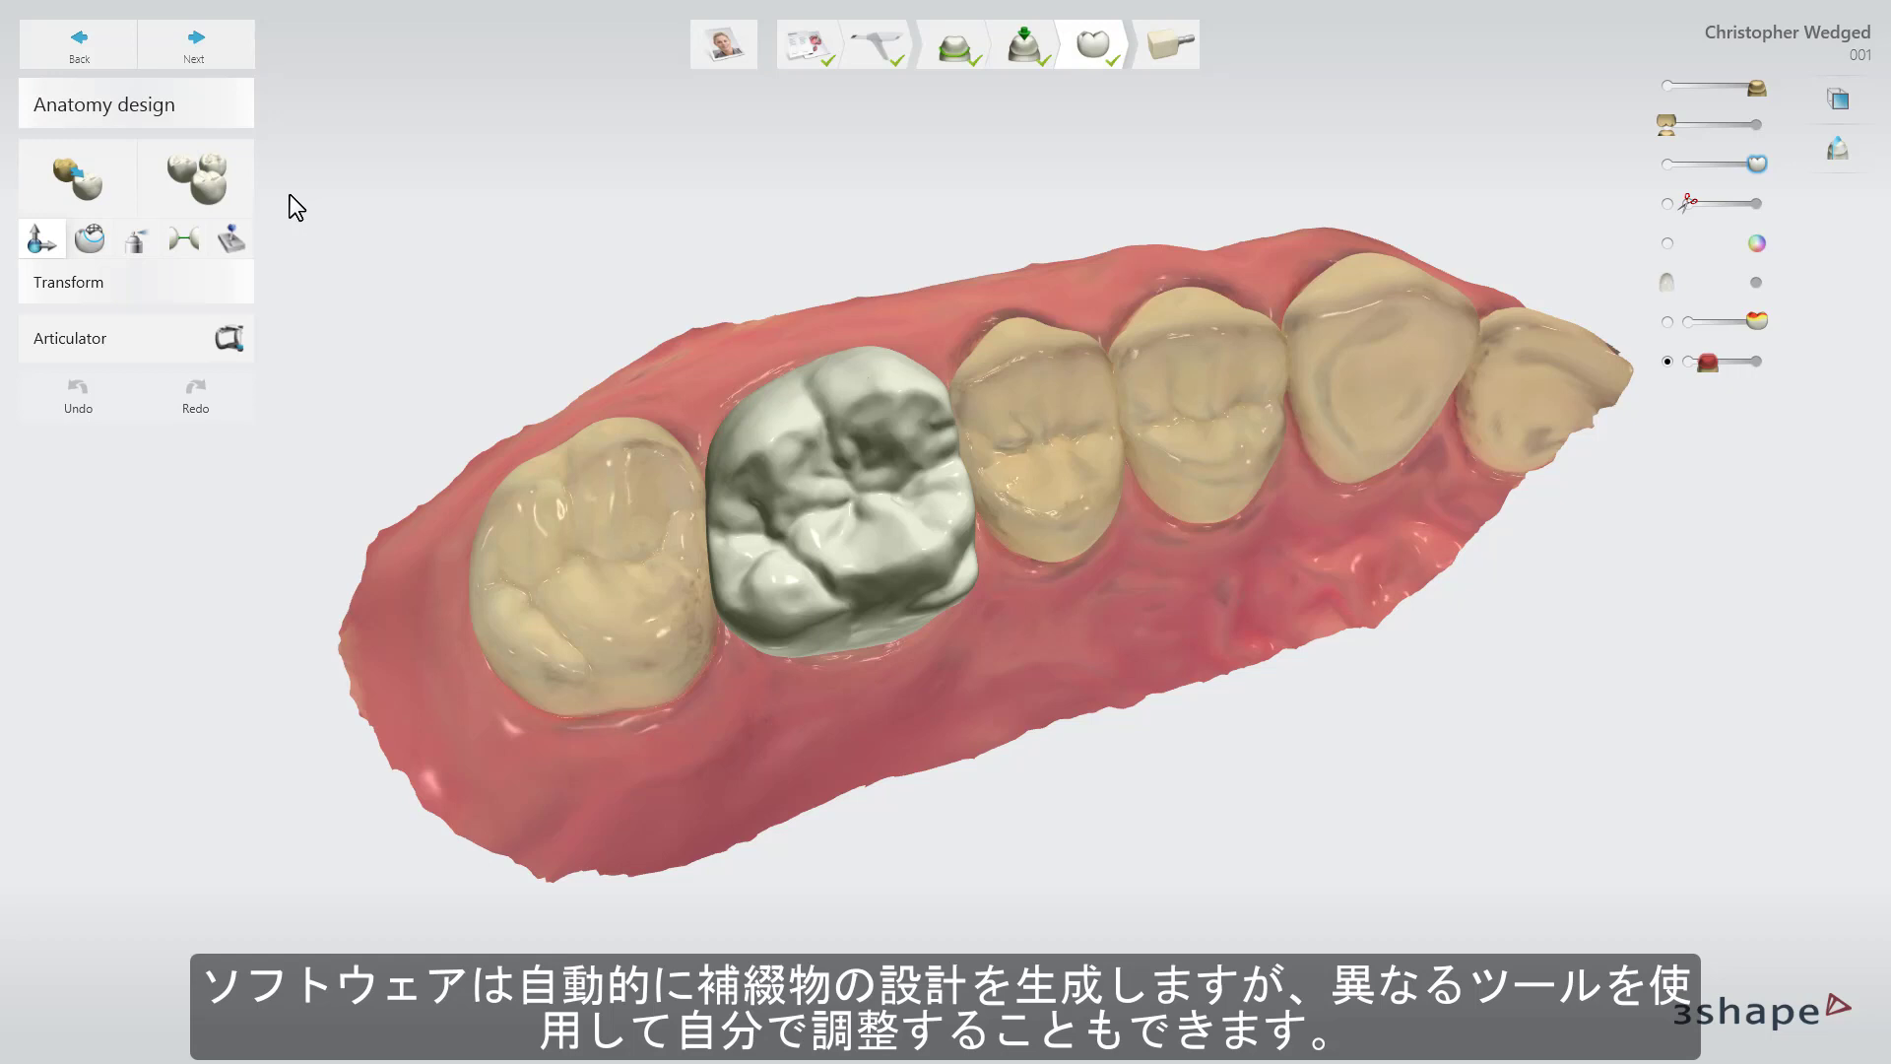
left_click(223, 186)
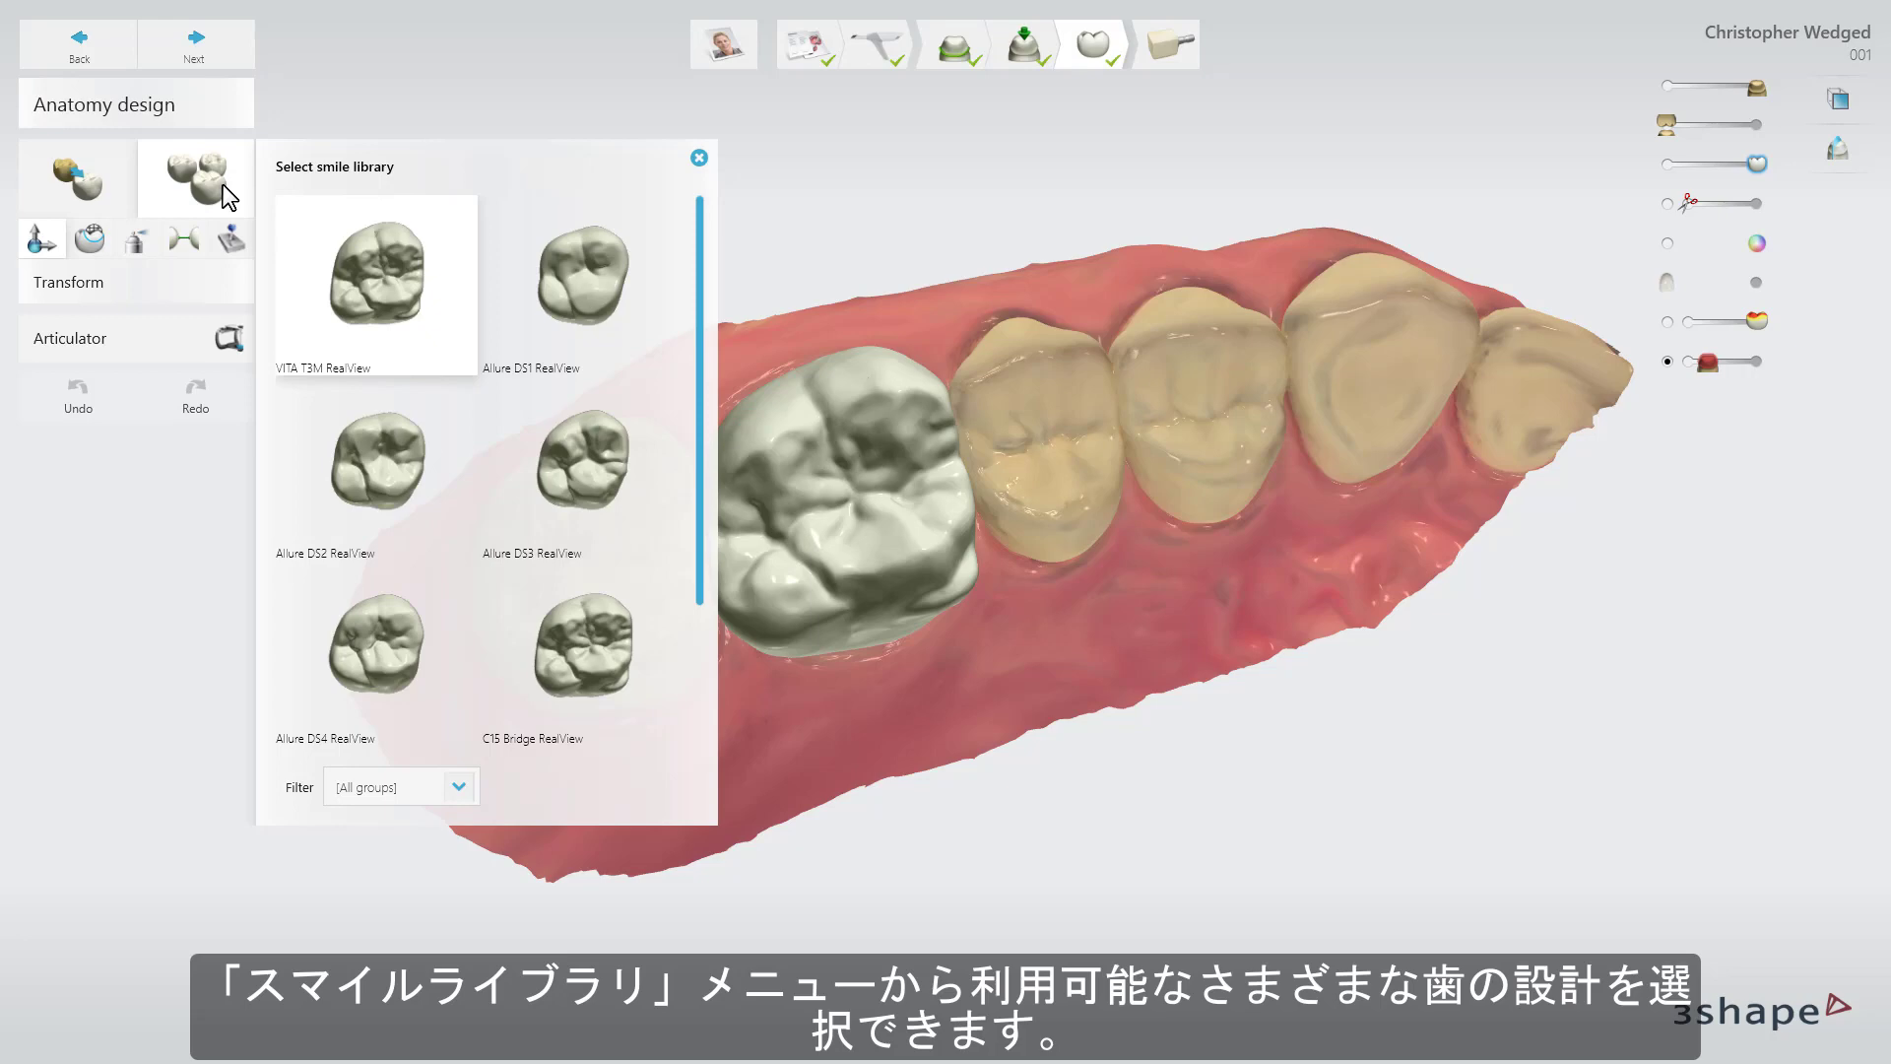
left_click(360, 432)
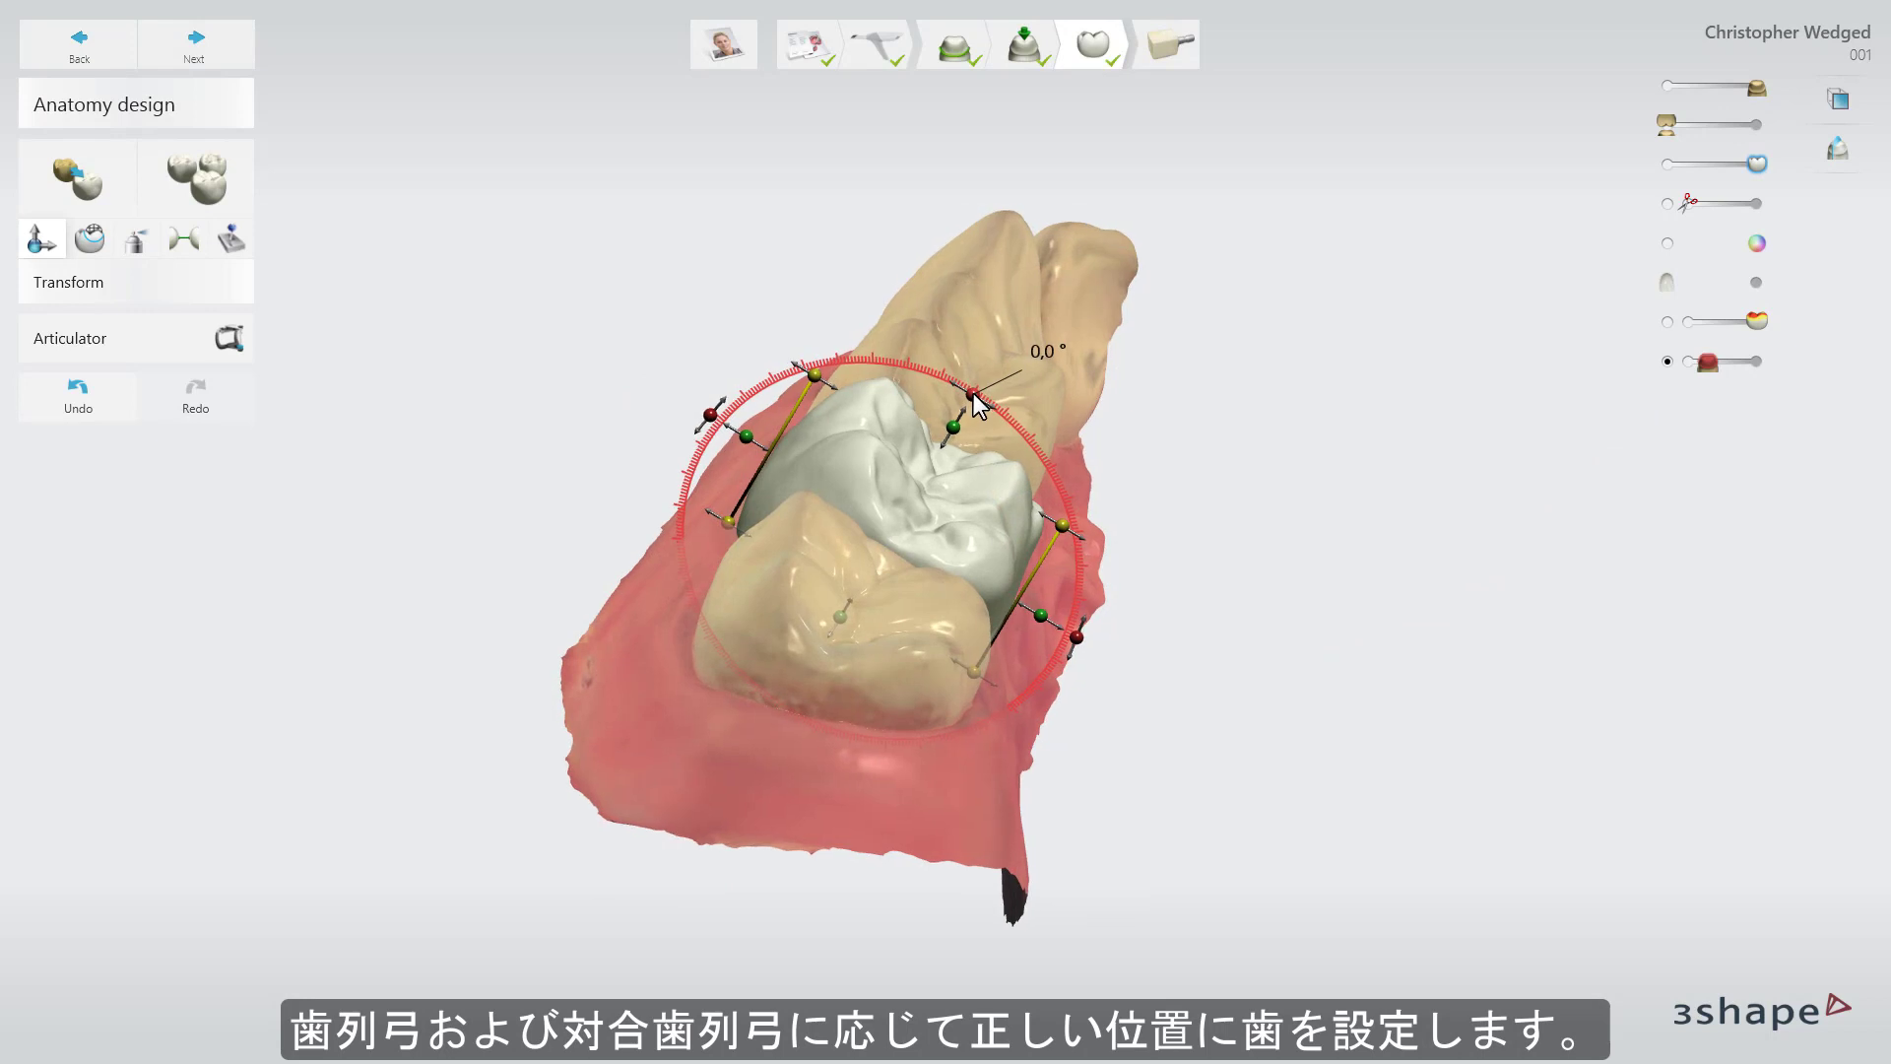
Rotate the crown about 9 degrees, shift it slightly down and right, then morph its side surface.
mouse_move(973, 393)
left_mouse_down()
mouse_move(996, 431)
mouse_move(908, 393)
mouse_move(941, 413)
left_mouse_up()
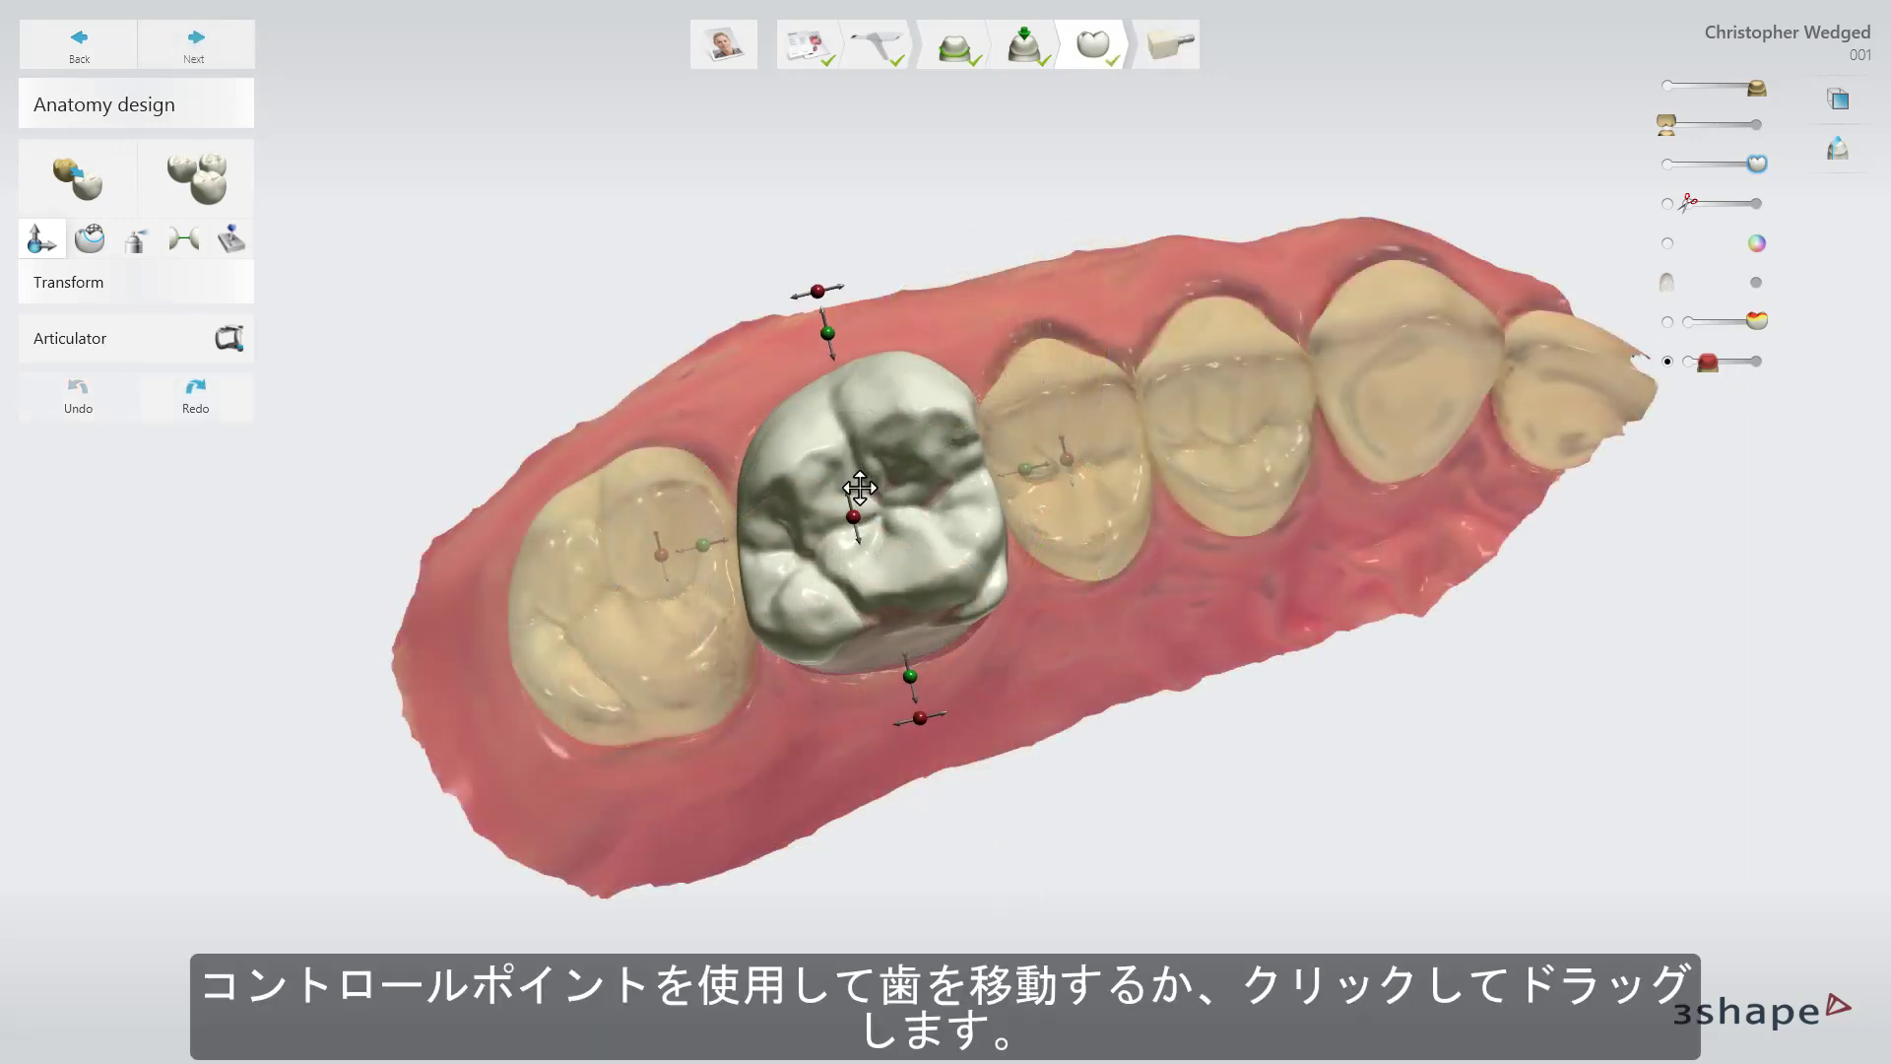
left_click_drag(859, 488, 867, 519)
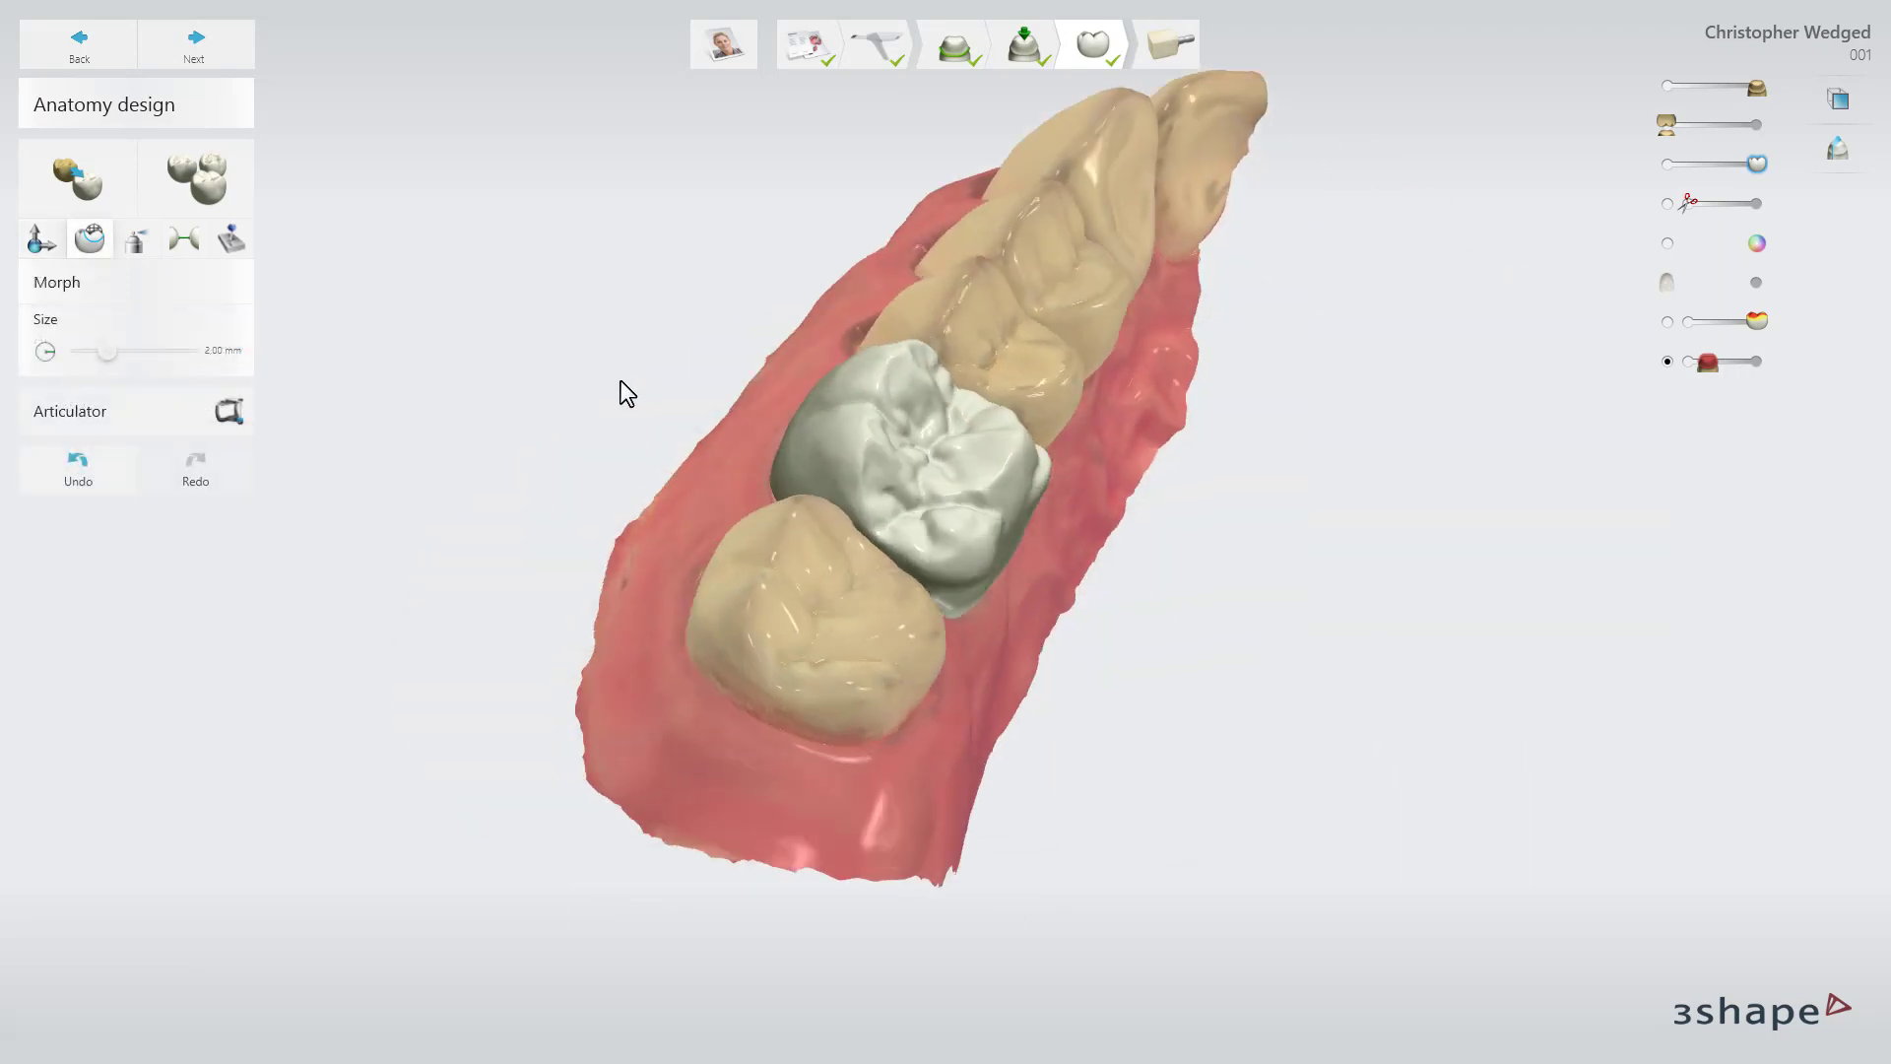
right_click_drag(621, 380, 888, 463)
scroll(920, 495, "up", 4)
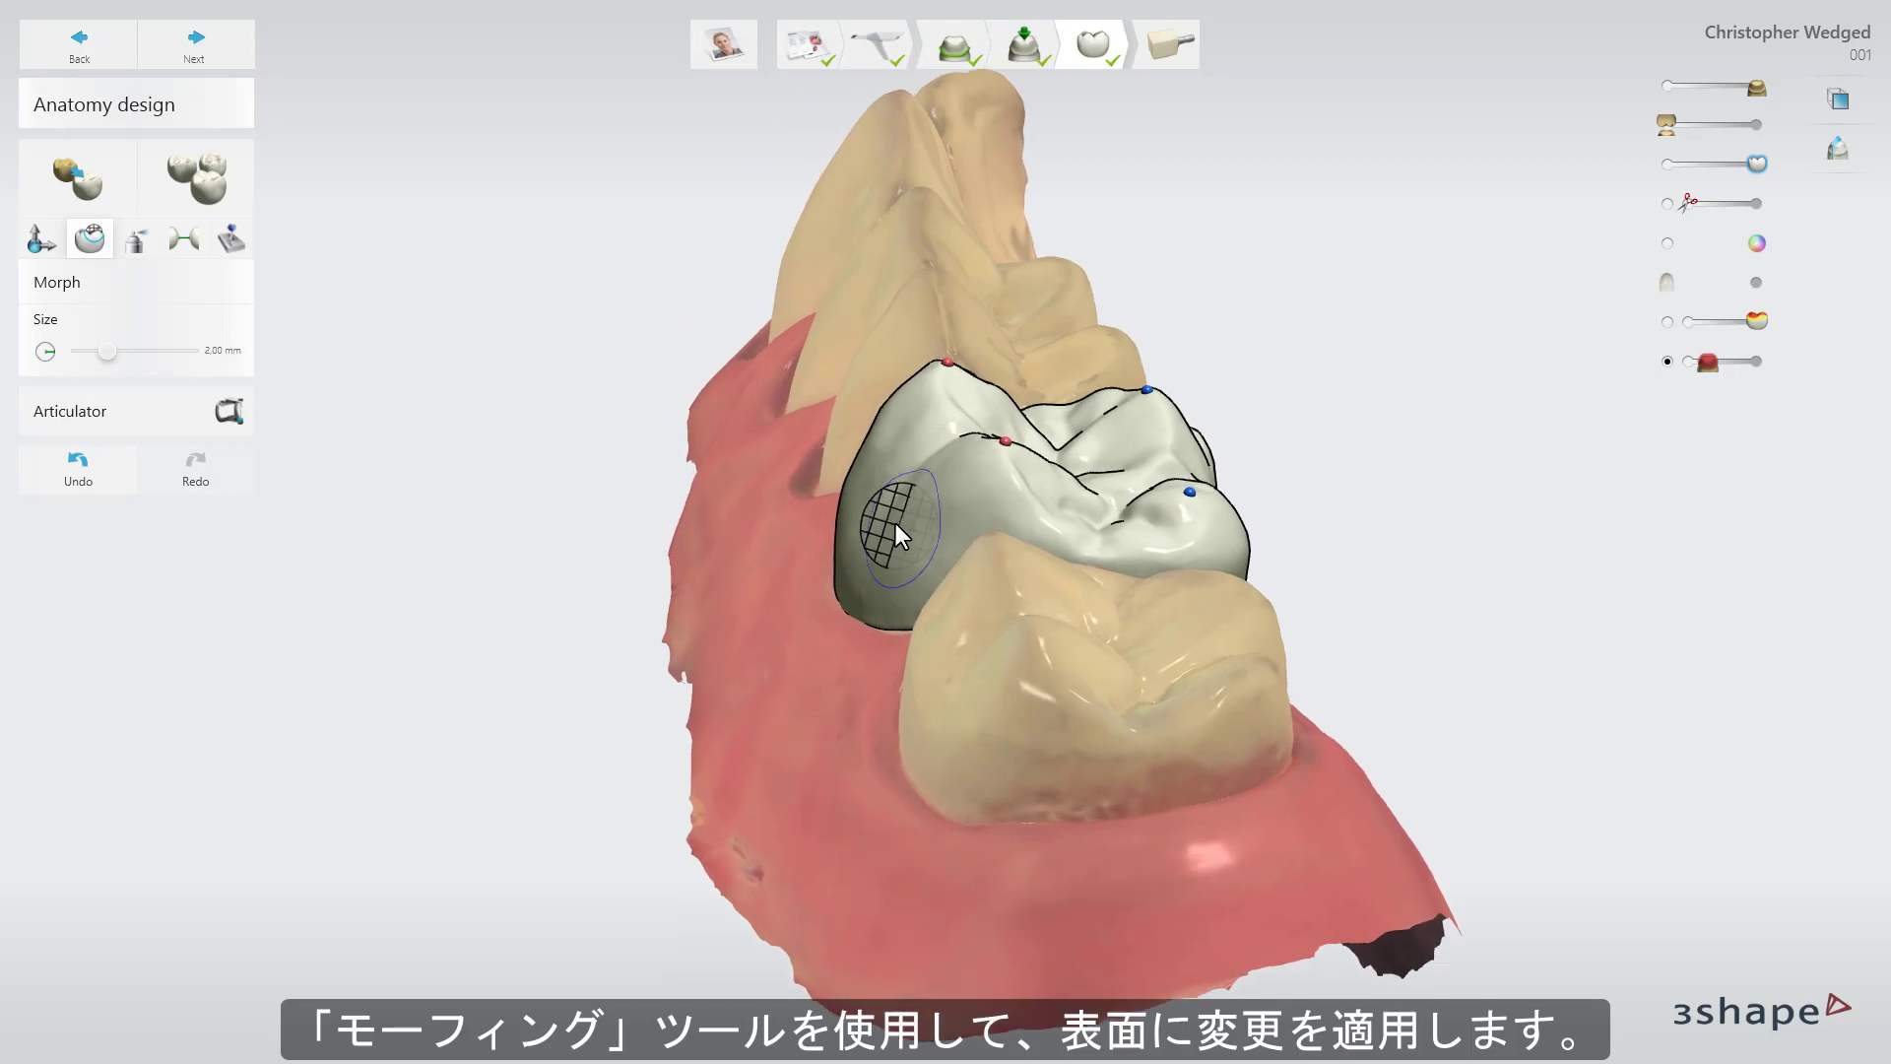
scroll(896, 523, "up", 2)
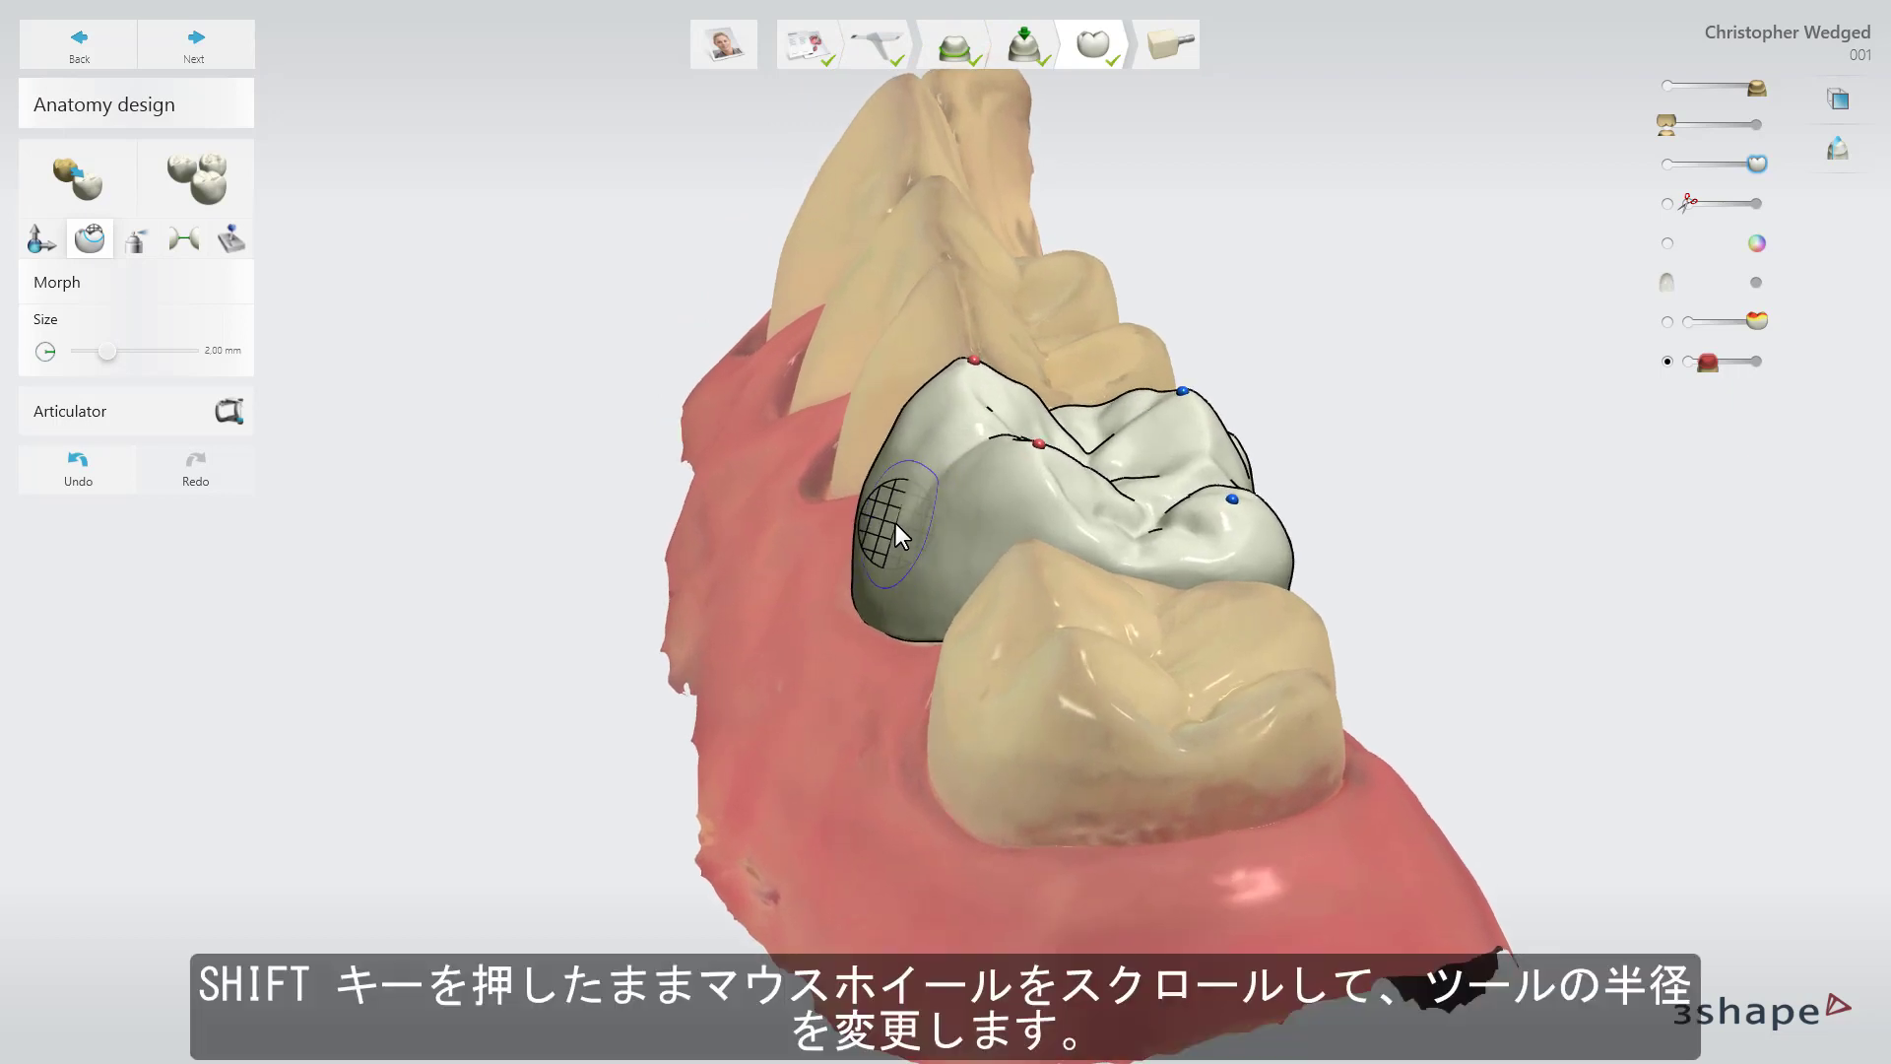
scroll(895, 523, "up", 6, "shift")
scroll(892, 524, "down", 5, "shift")
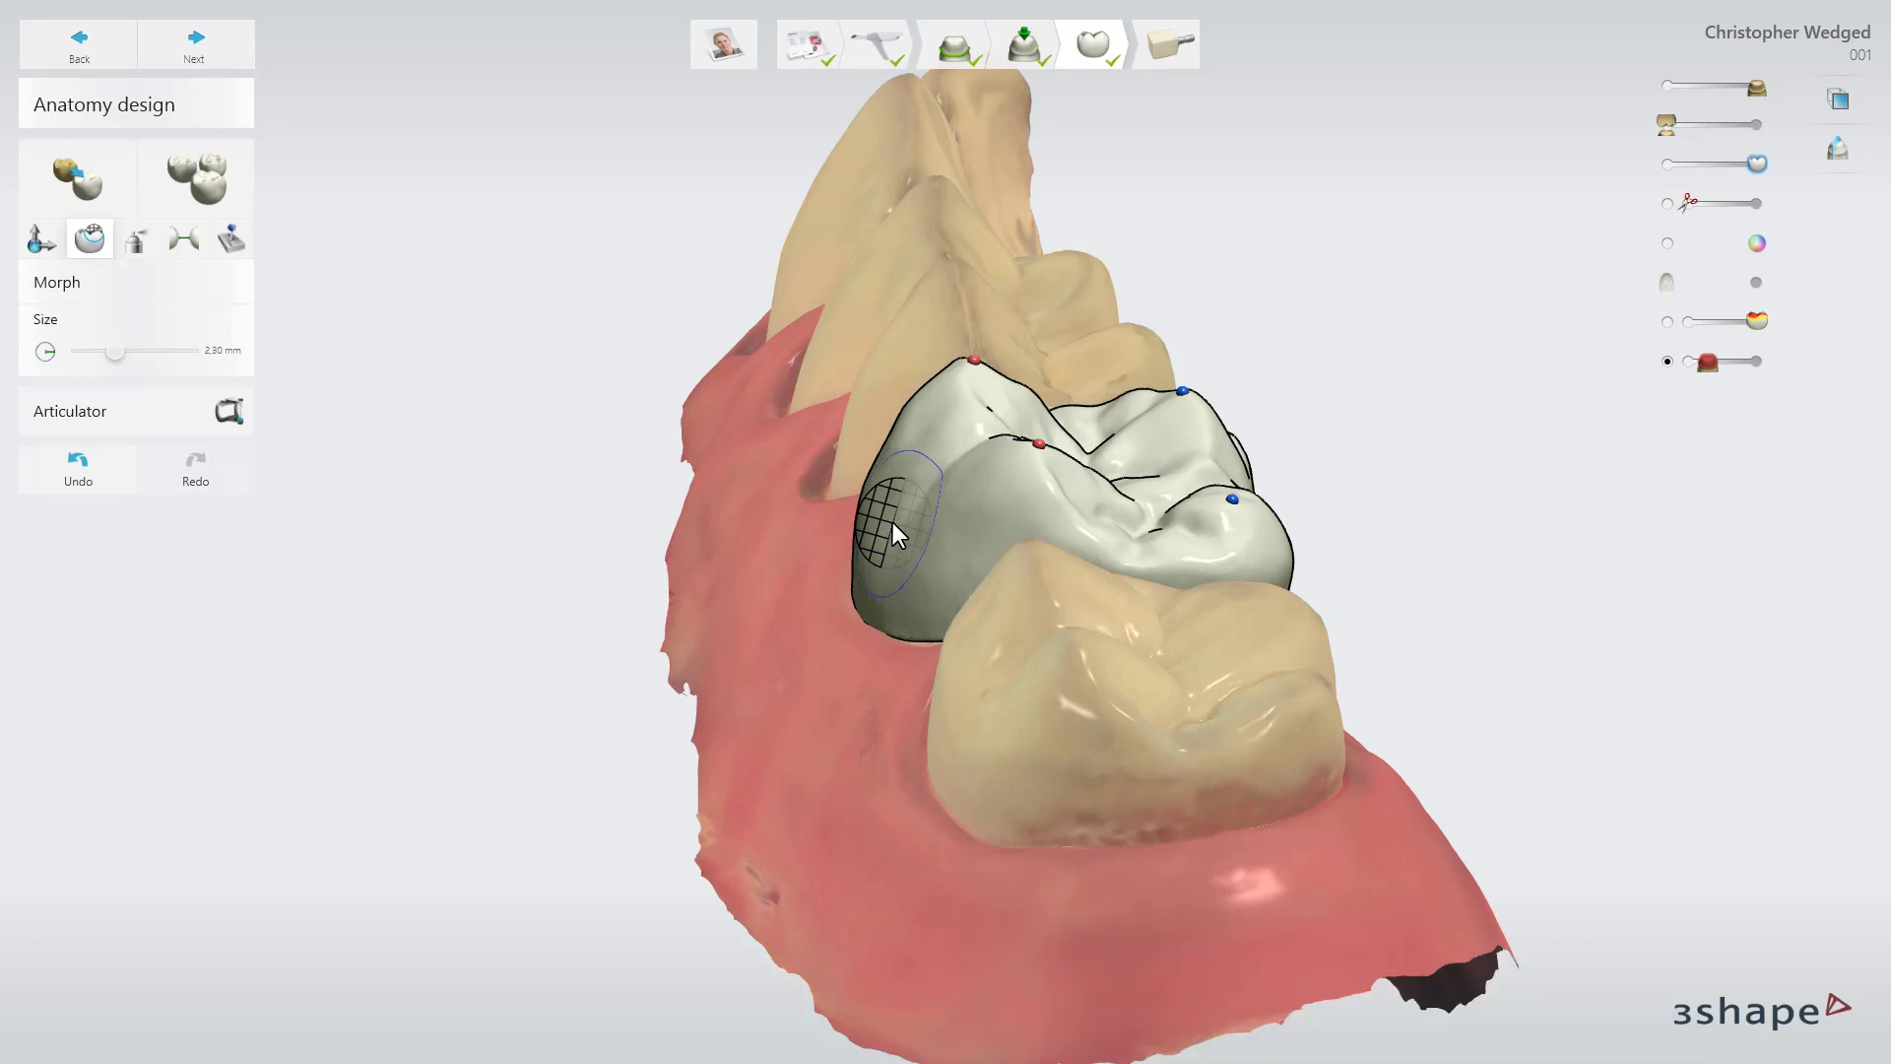
left_click_drag(928, 530, 907, 537)
Add wax material to the crown's side with the wax knife, then smooth it at an adjusted brush size.
left_click(957, 528)
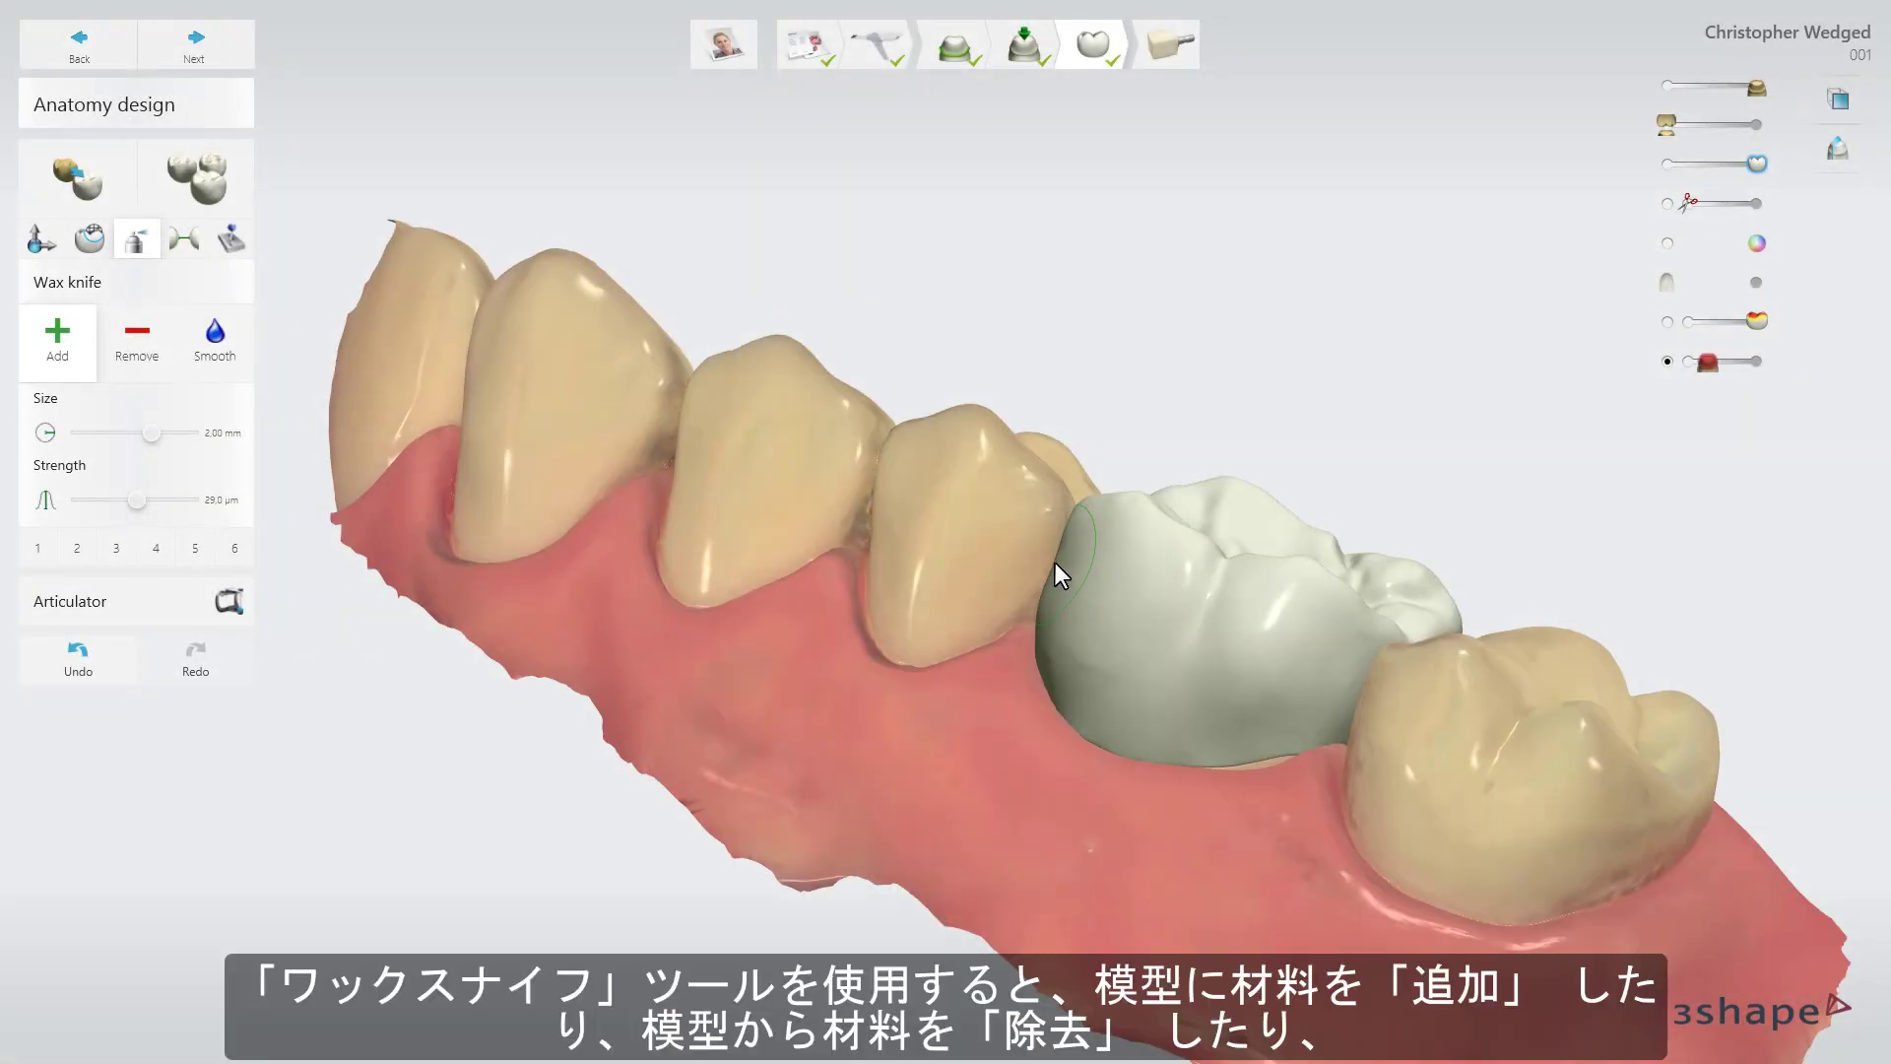
left_click(1058, 565)
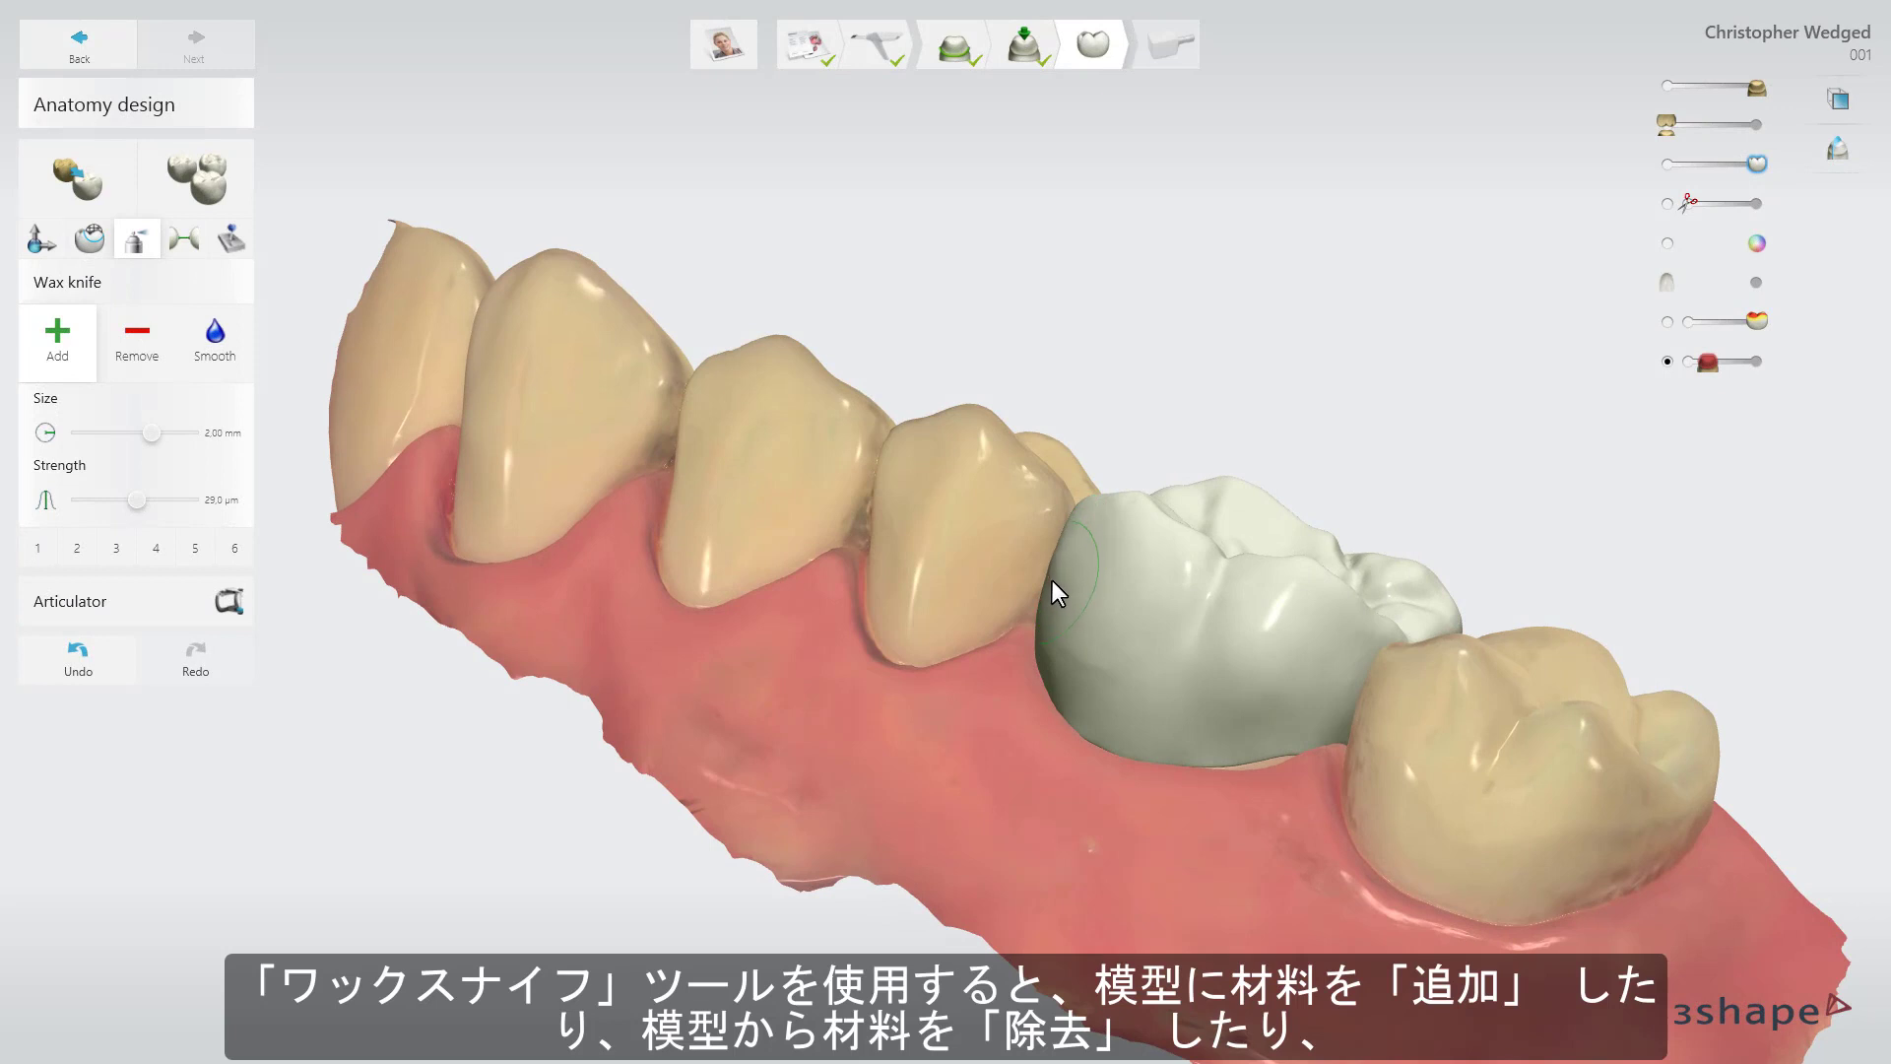
key("shift")
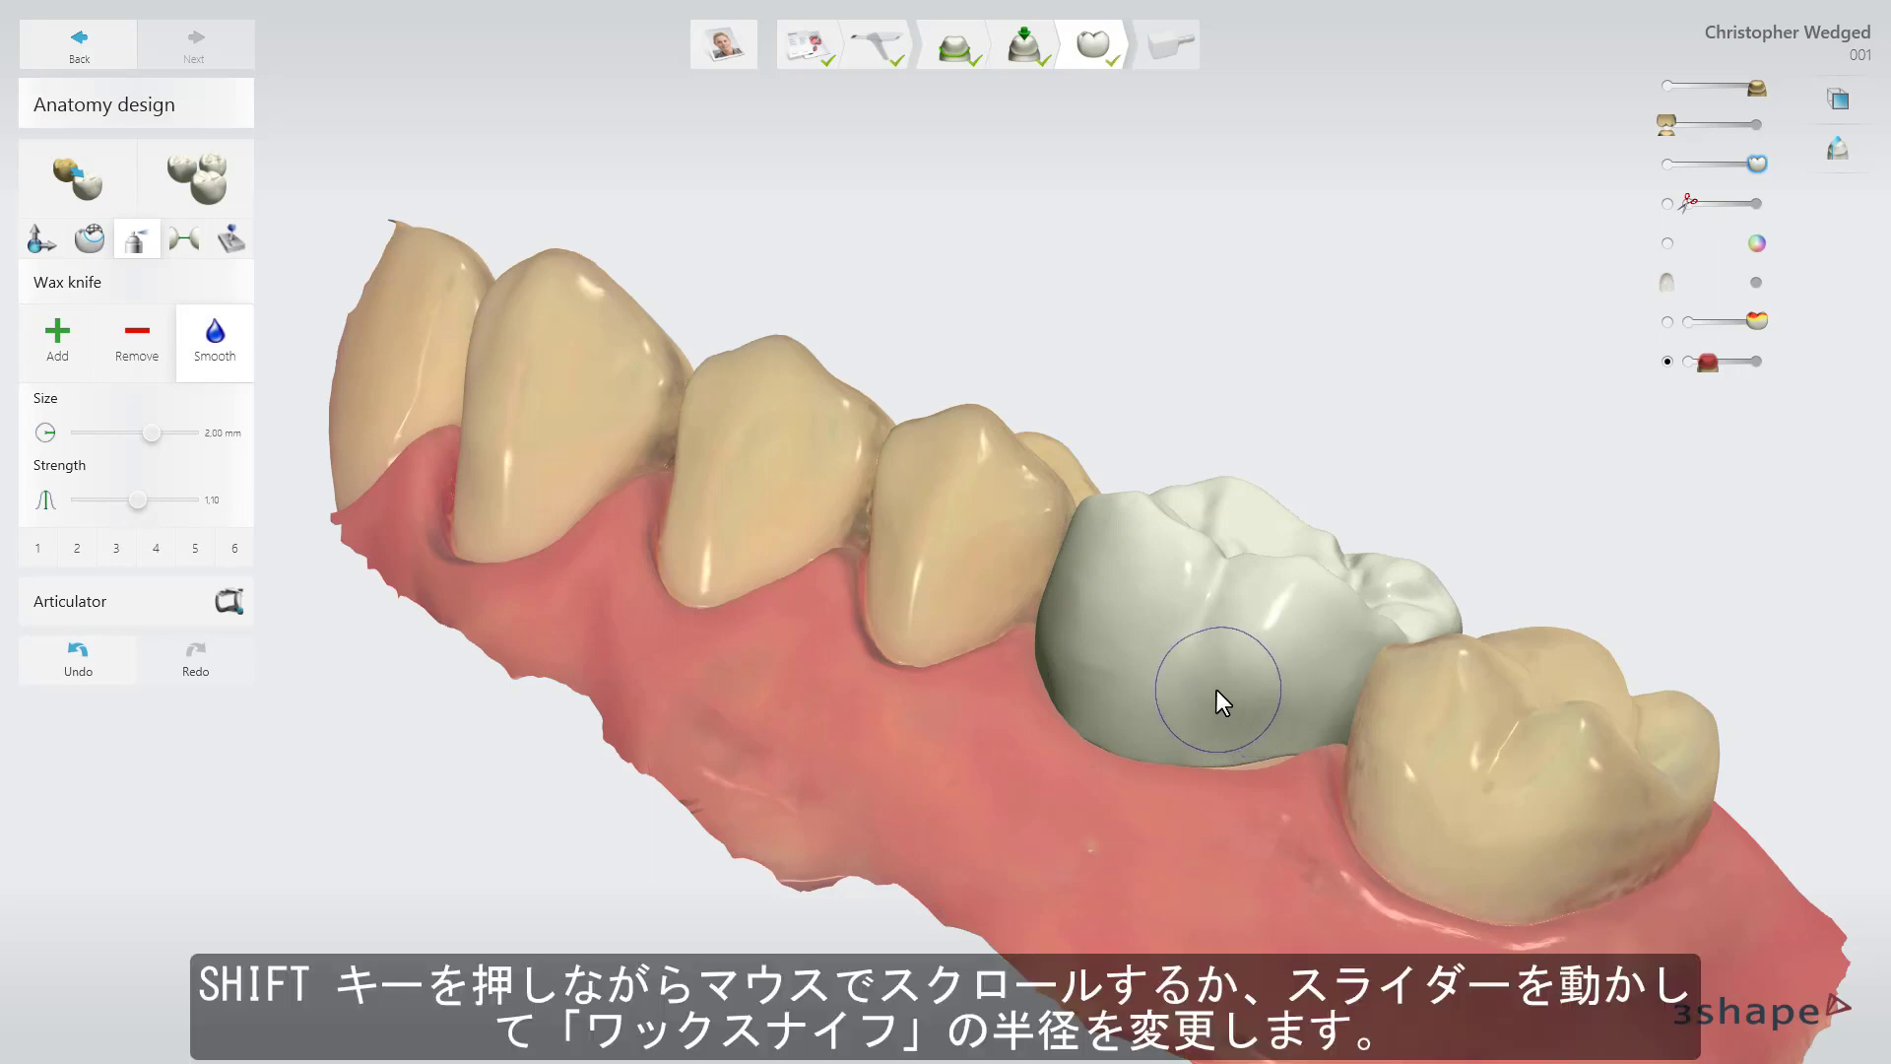
scroll(1215, 690, "up", 5, "shift")
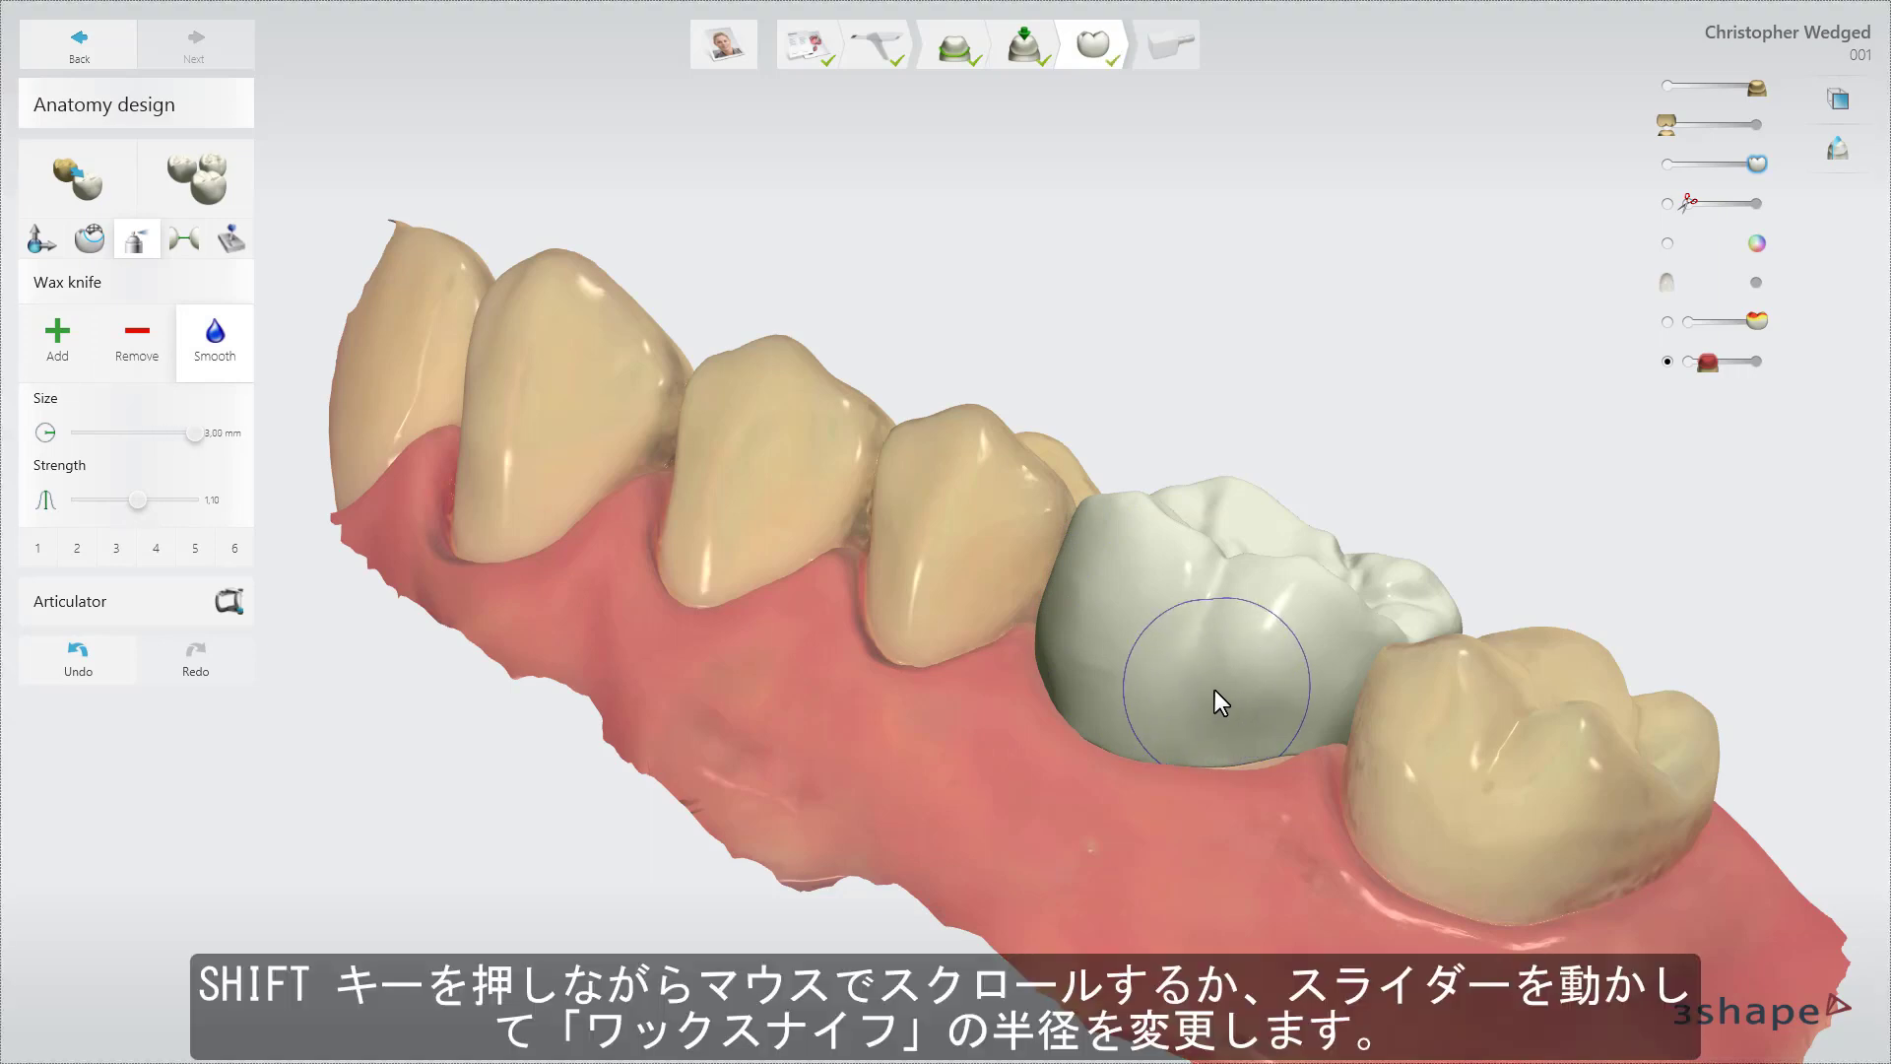
scroll(1215, 689, "down", 3, "shift")
scroll(1216, 691, "up", 1, "shift")
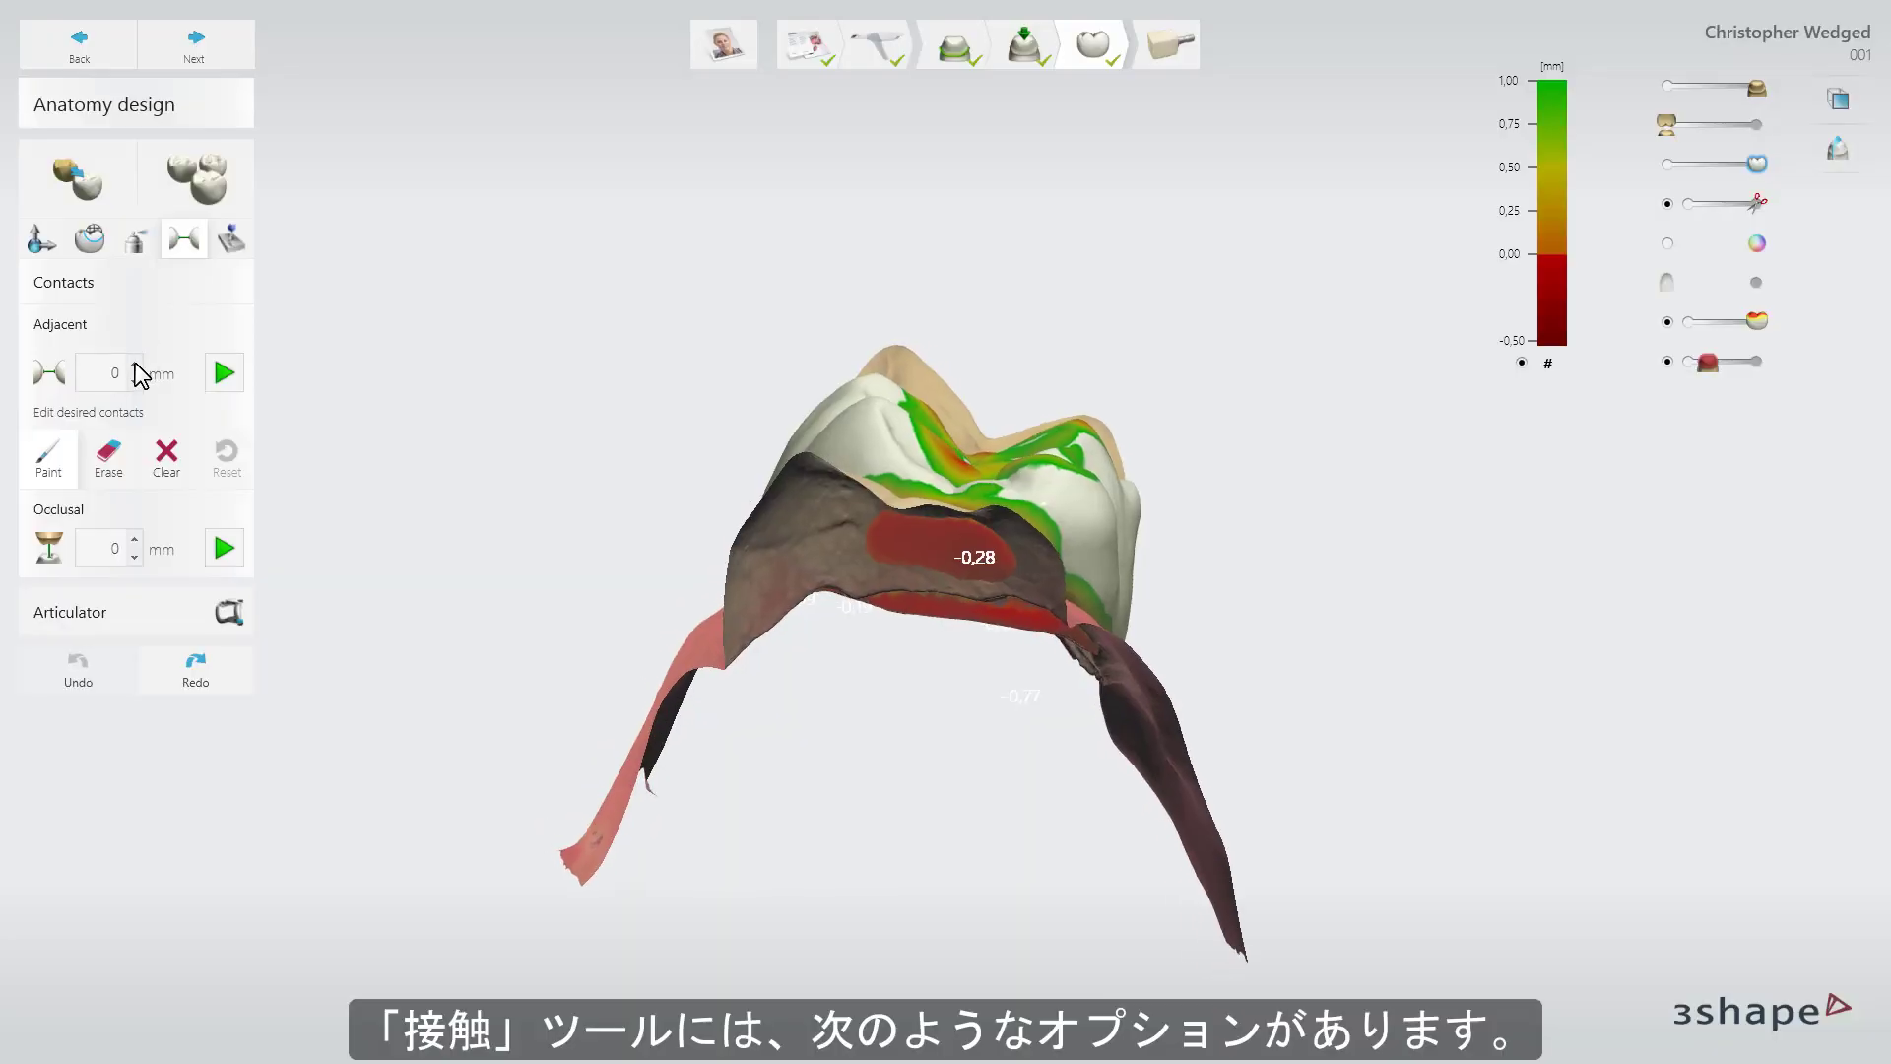
Apply a -0.02 mm adjacent contact and a 0 mm occlusal contact to the crown.
left_click(223, 373)
left_click(134, 541)
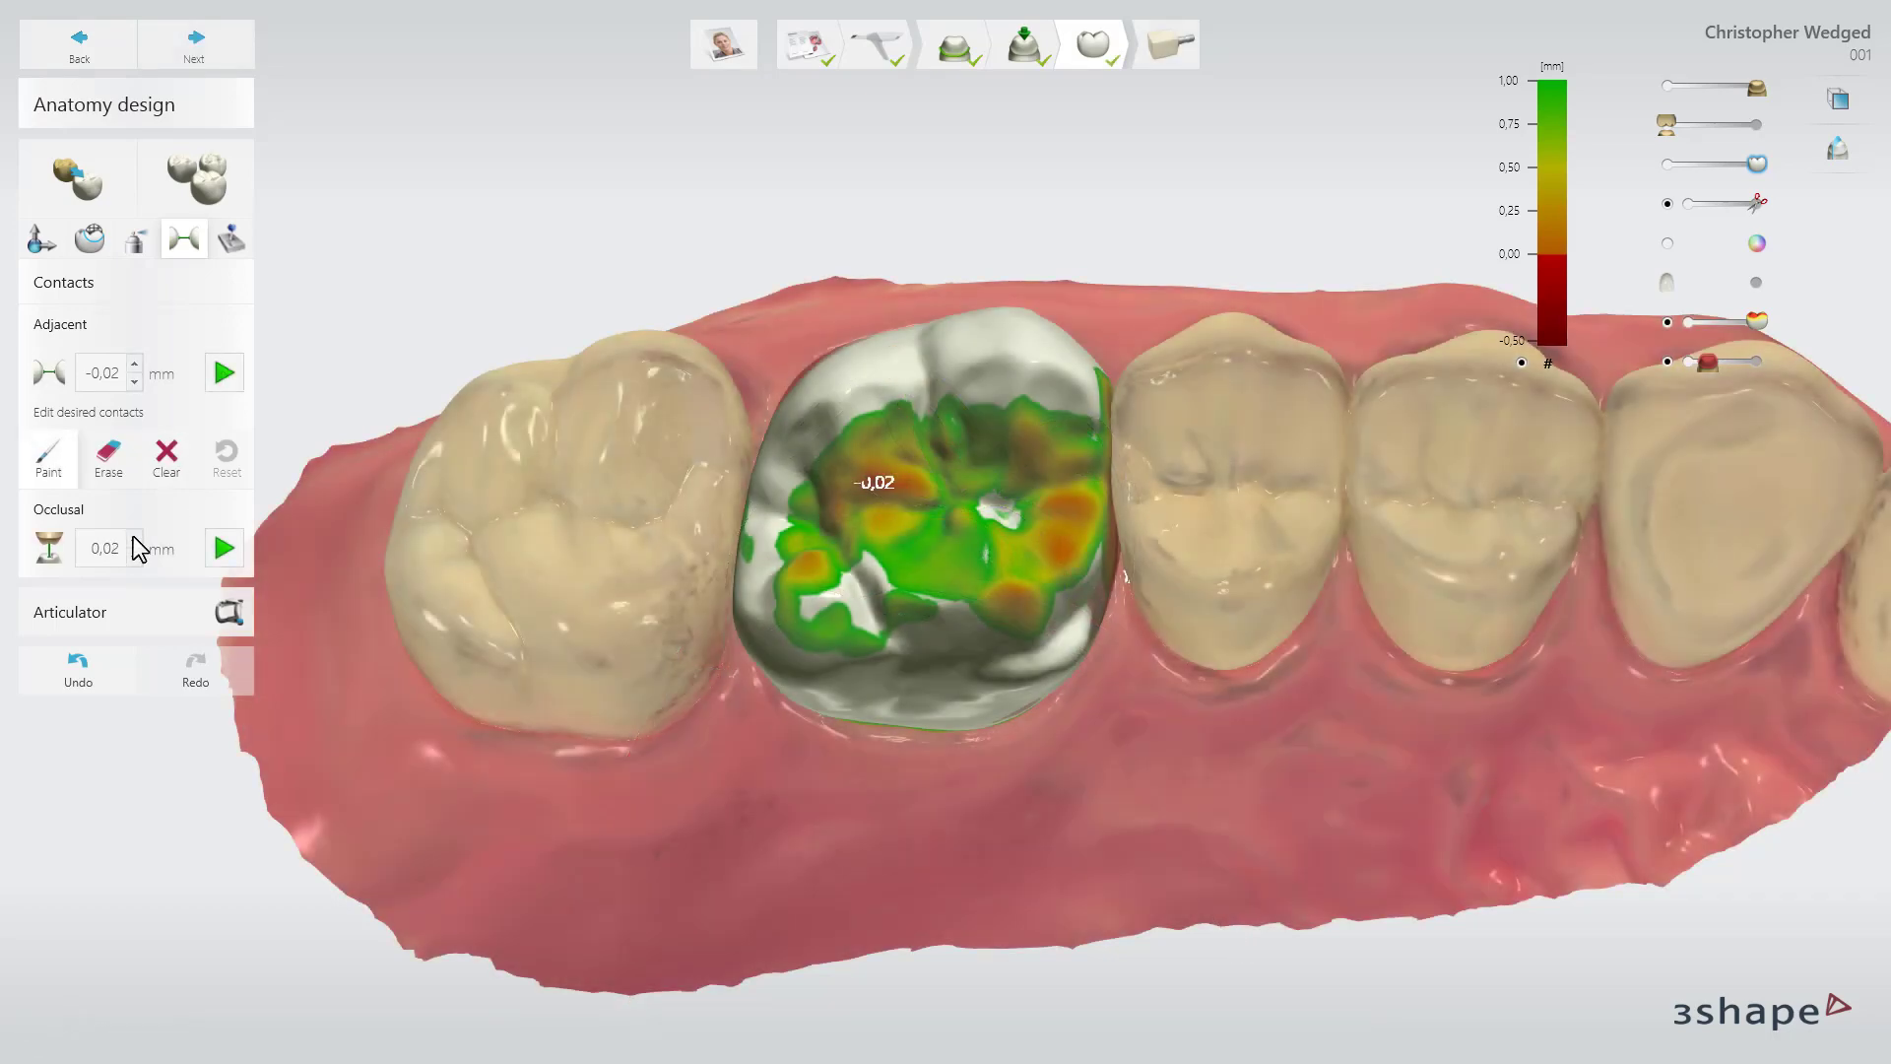
triple_click(134, 553)
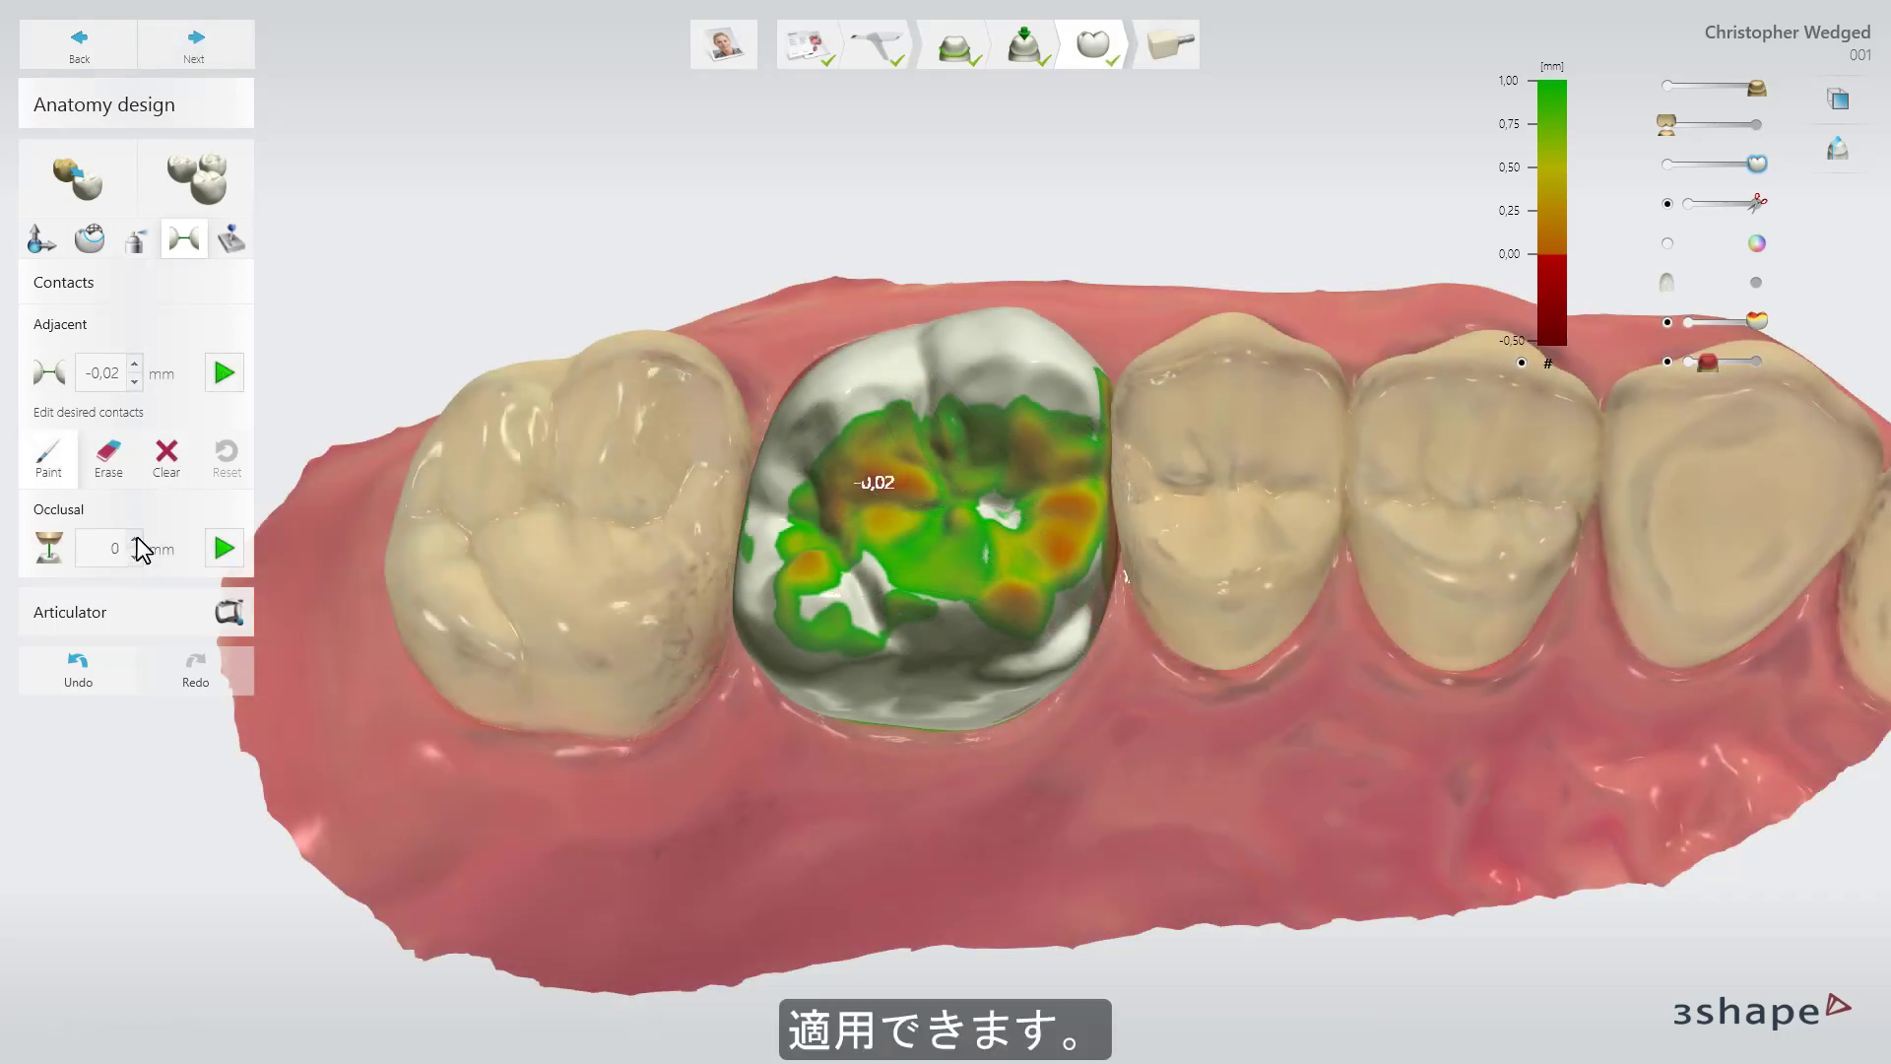
left_click(217, 547)
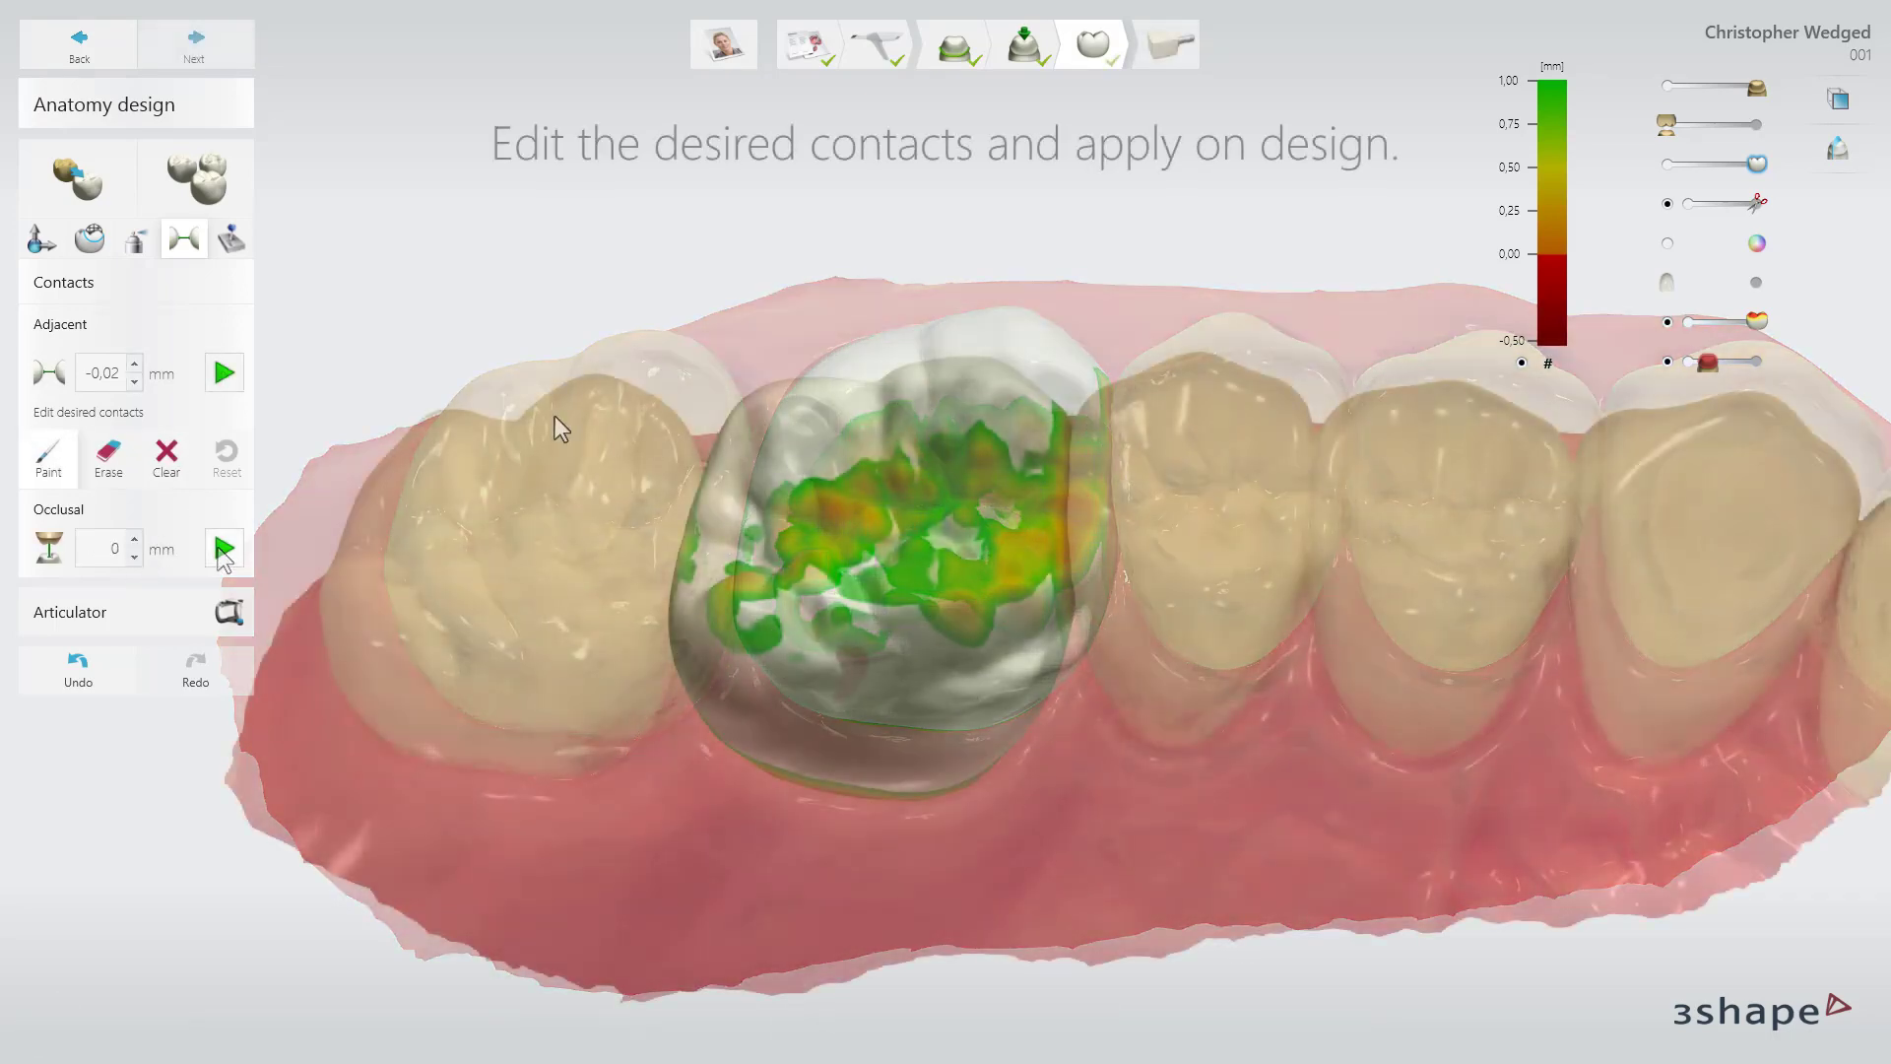
left_click(233, 241)
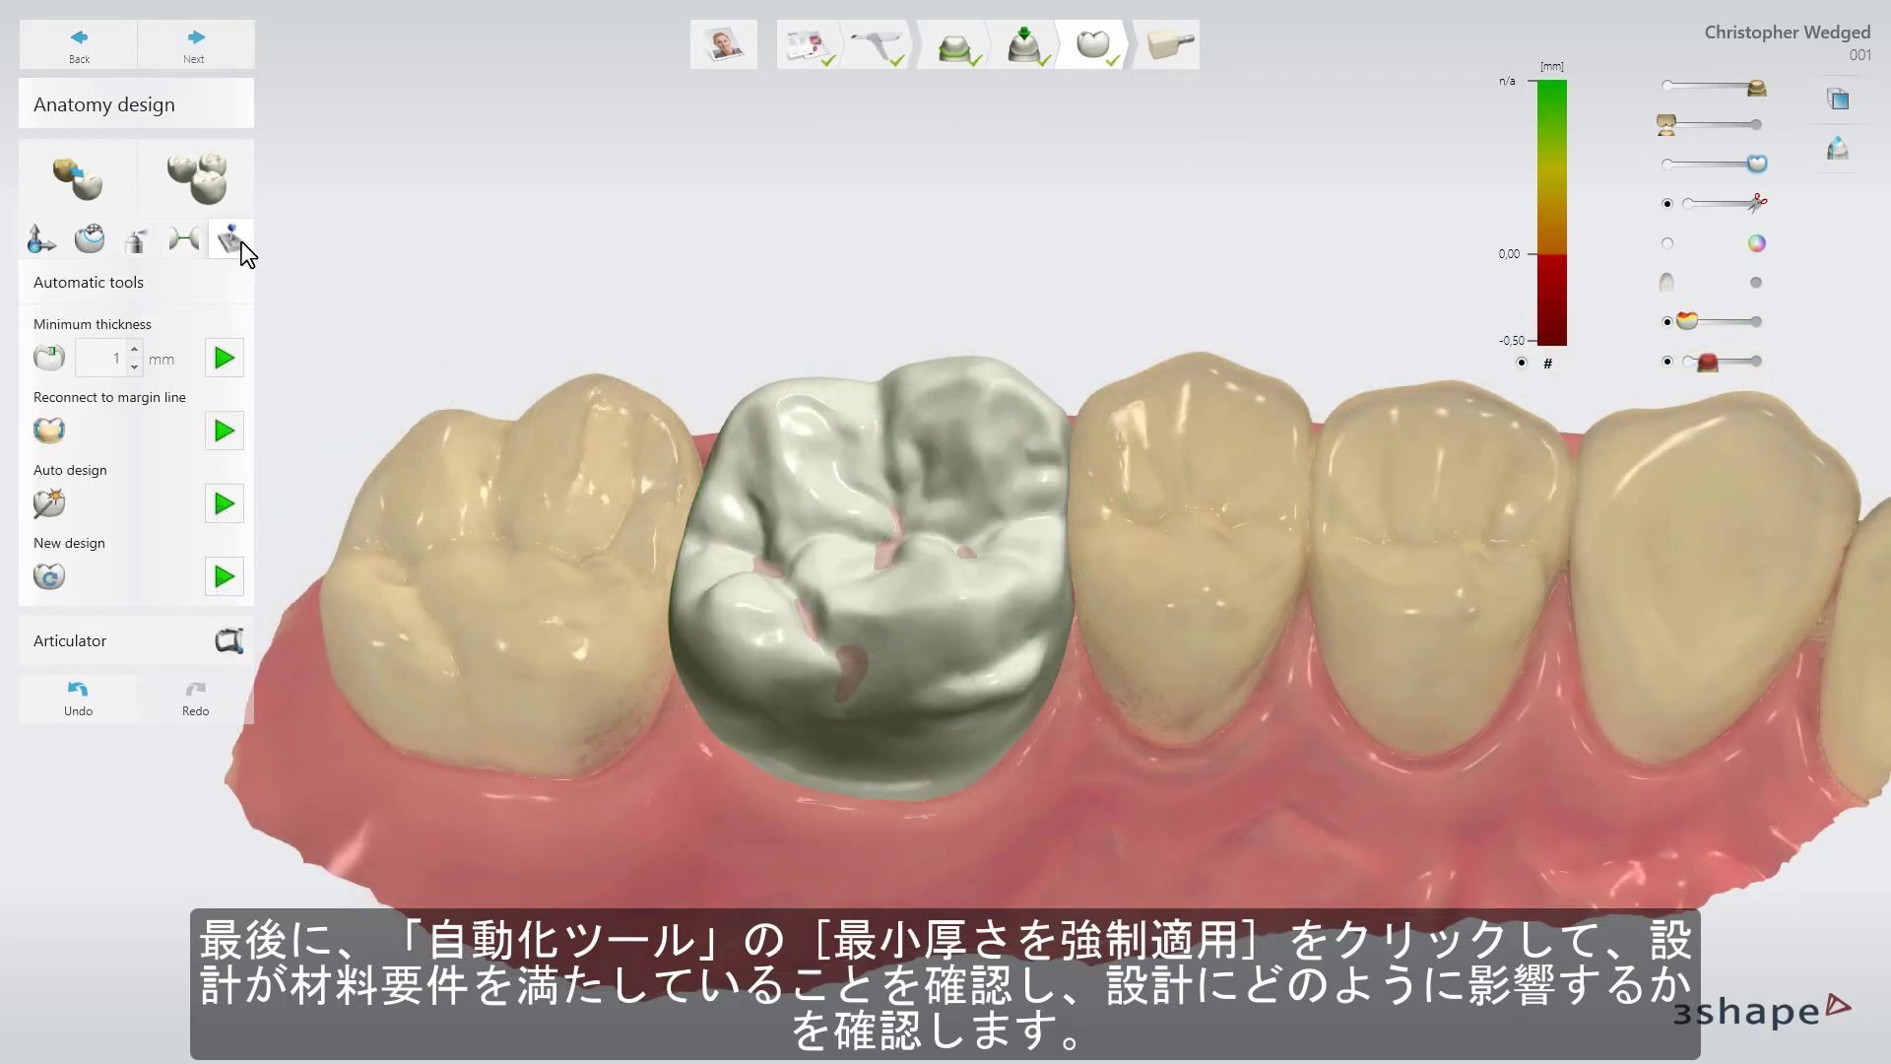
Enforce a 1 mm minimum thickness on tooth 3's crown.
left_click(232, 364)
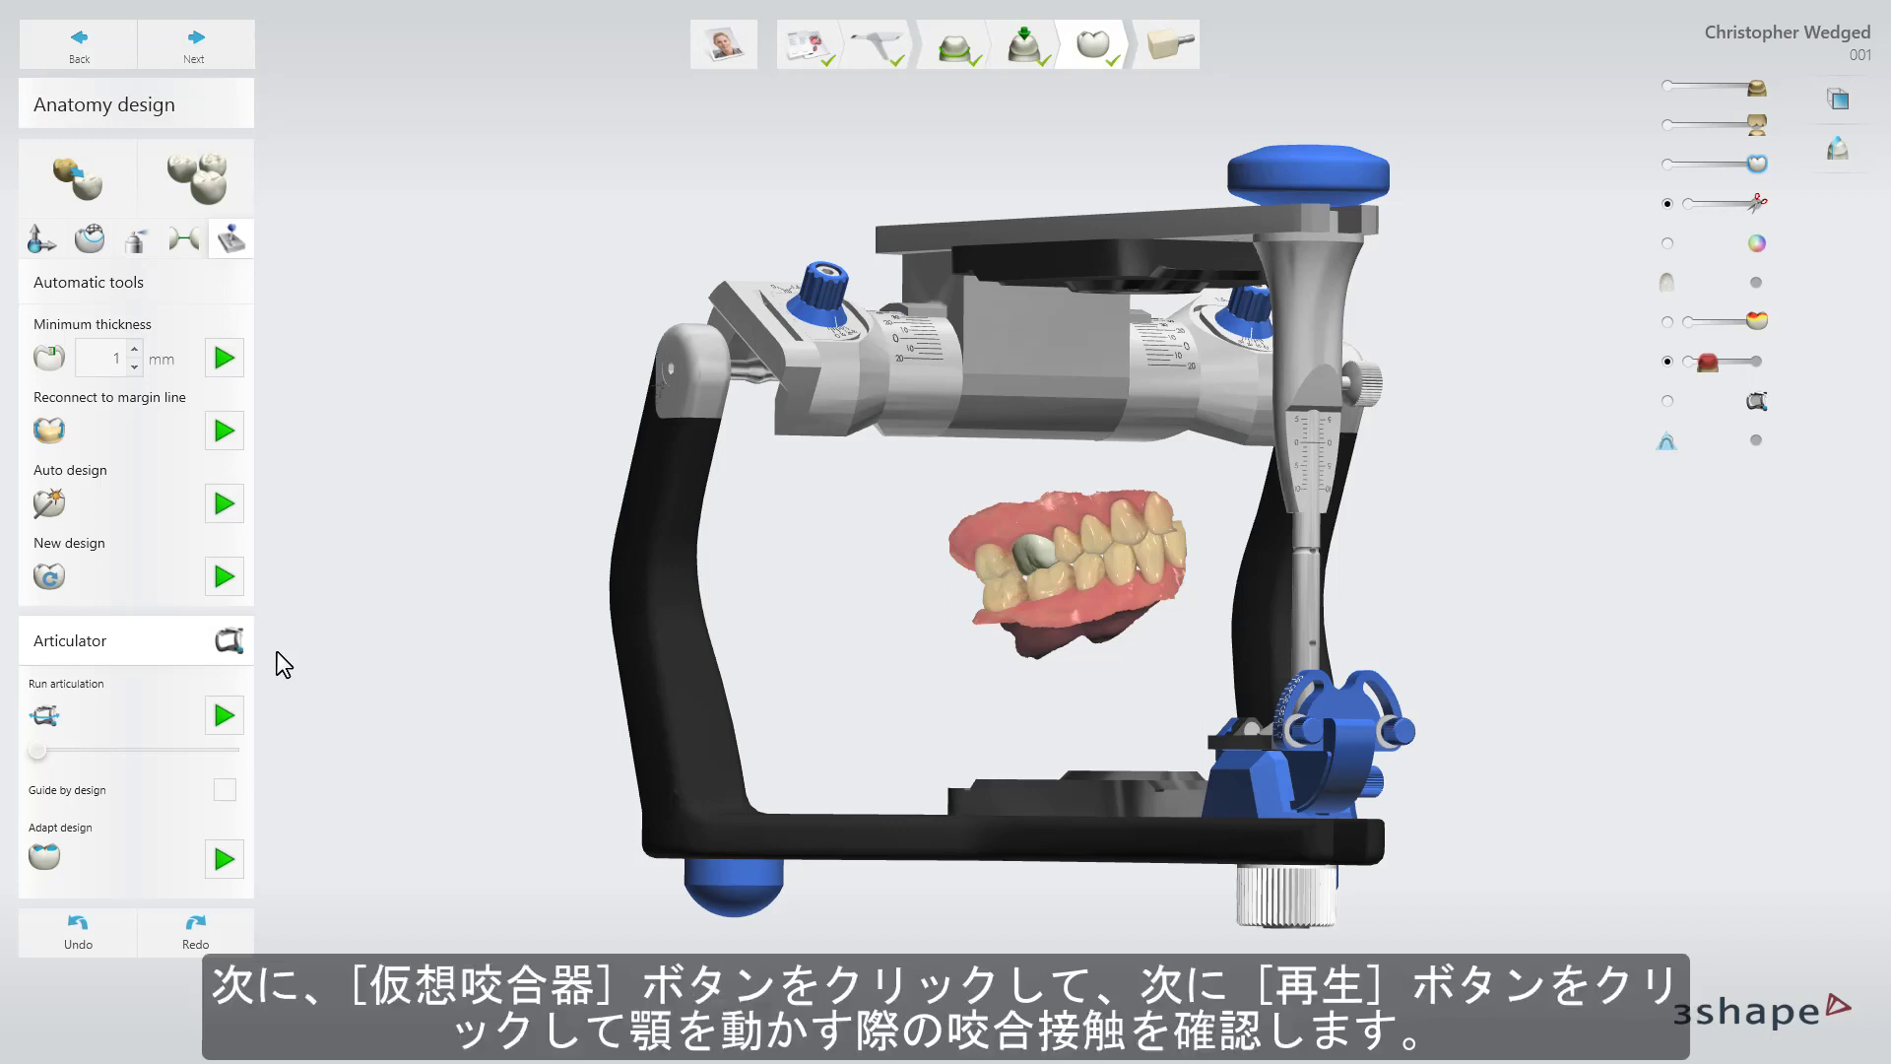
Adapt the crown to the articulator jaw movement, then nest it in the e.max CAD C14 block and produce.
left_click(225, 713)
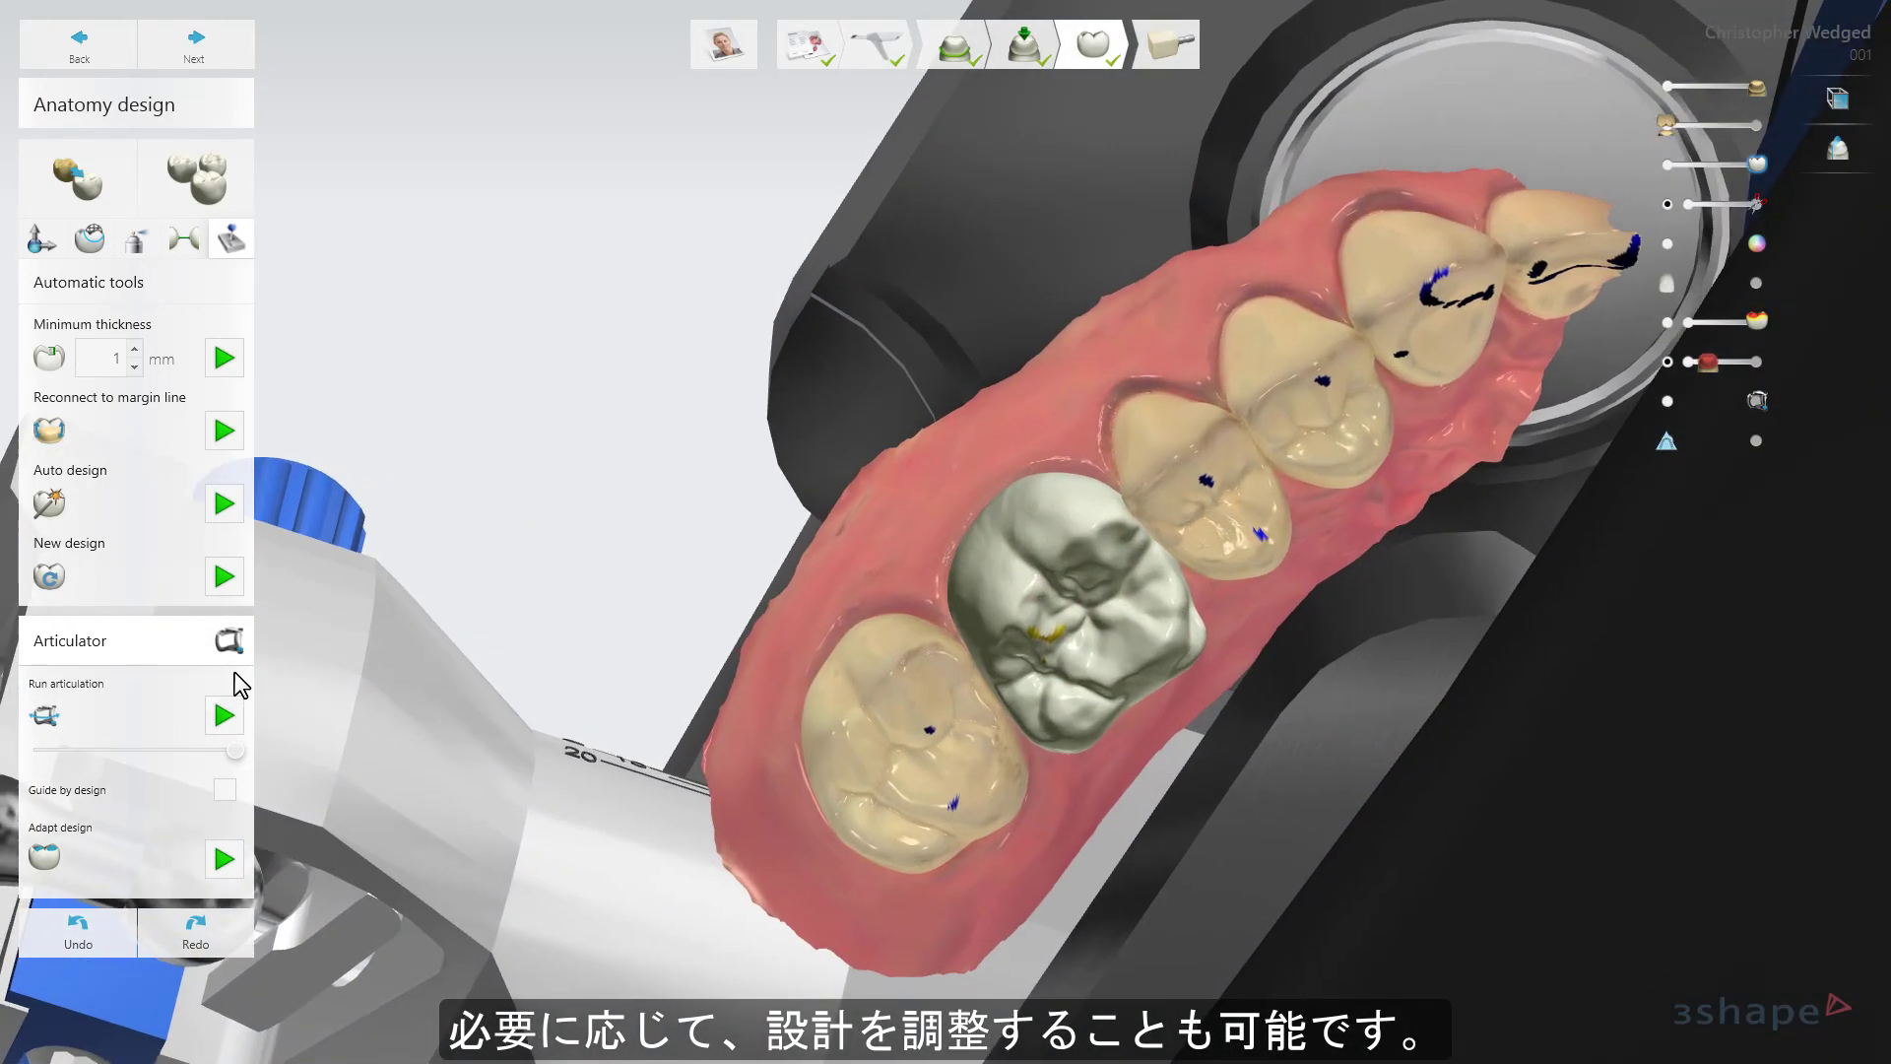
left_click(224, 853)
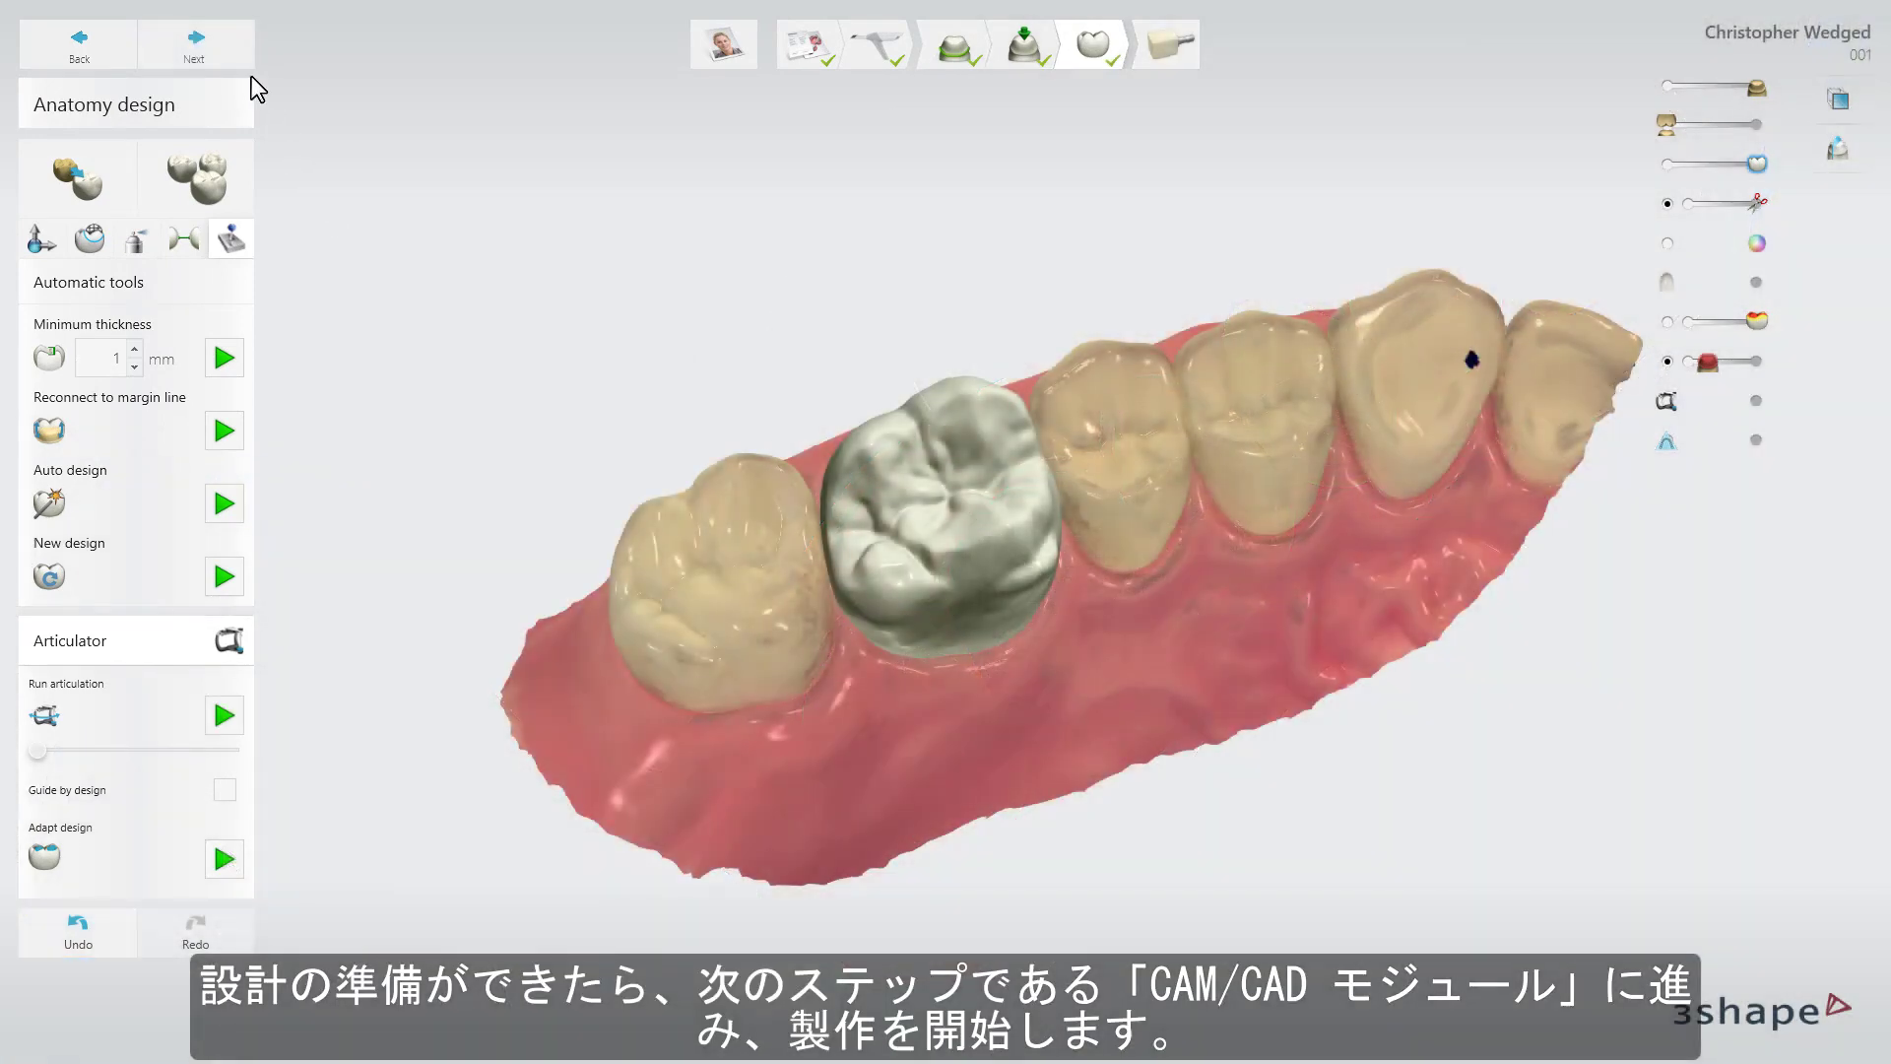
left_click(239, 63)
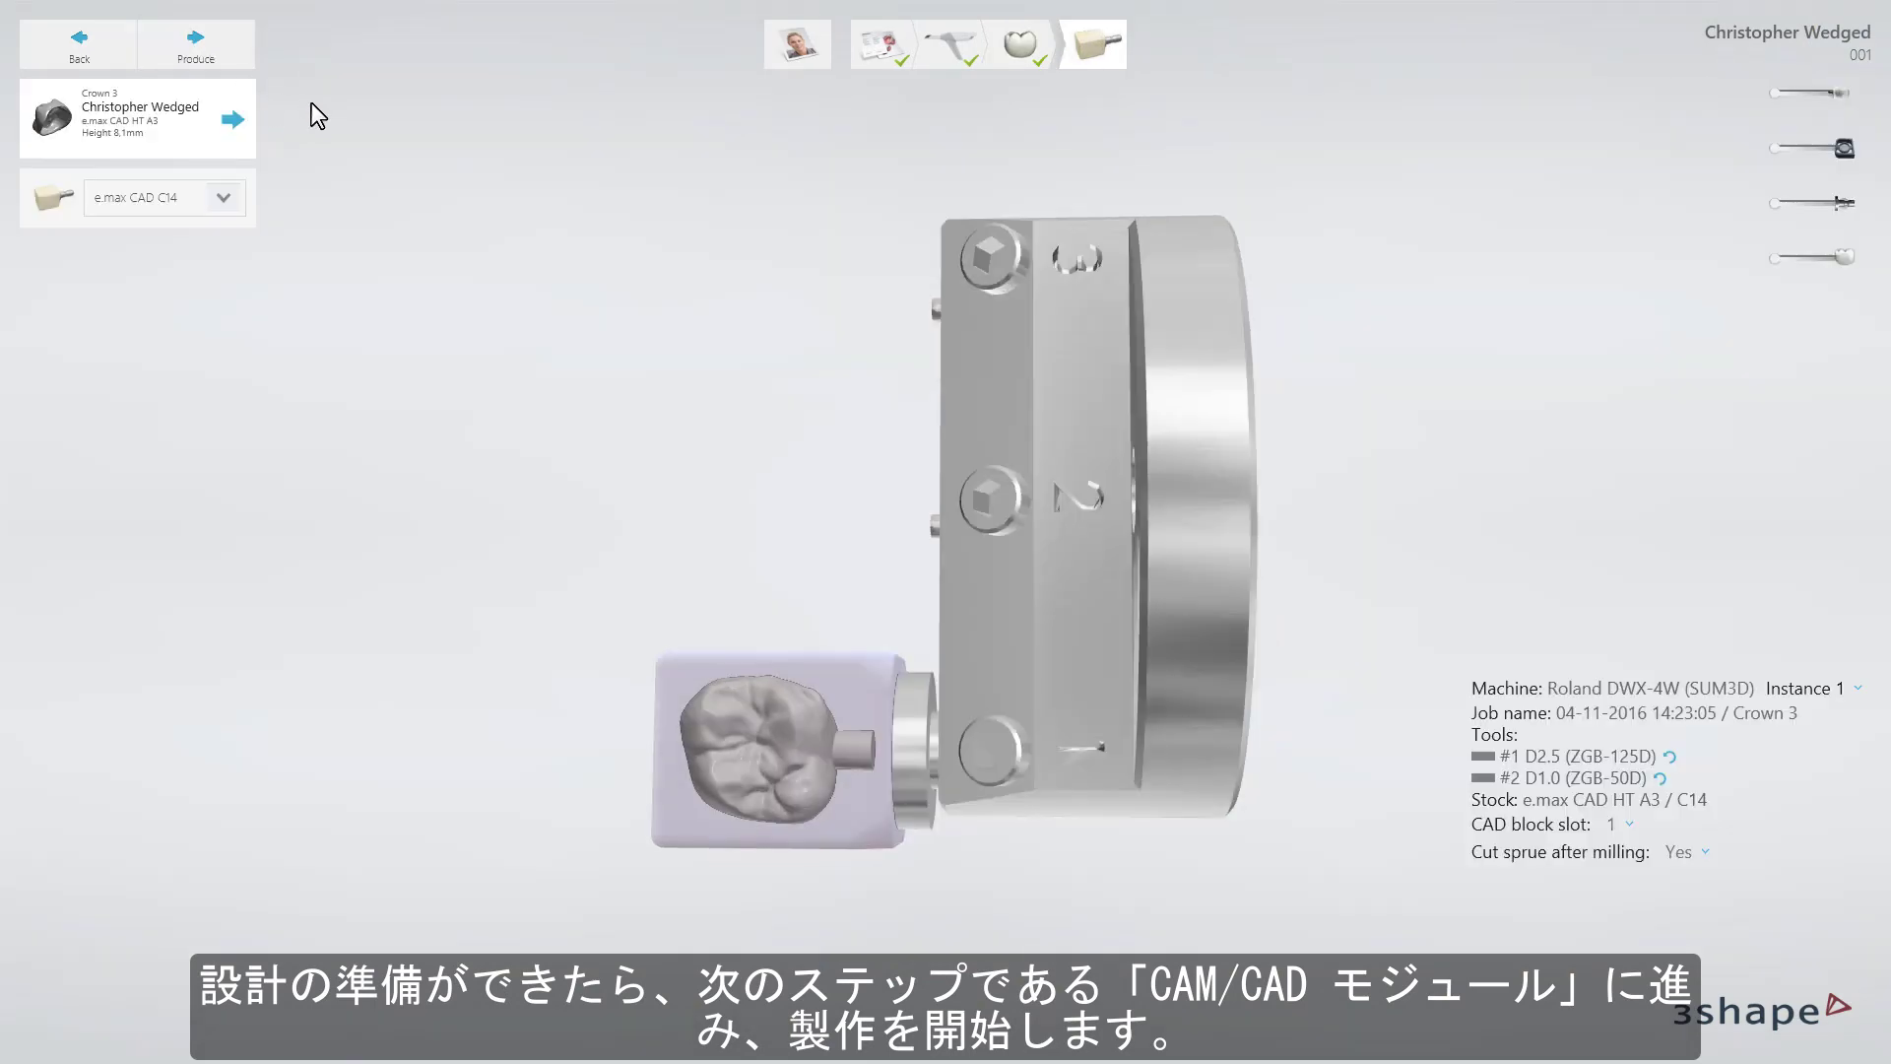
left_click(238, 57)
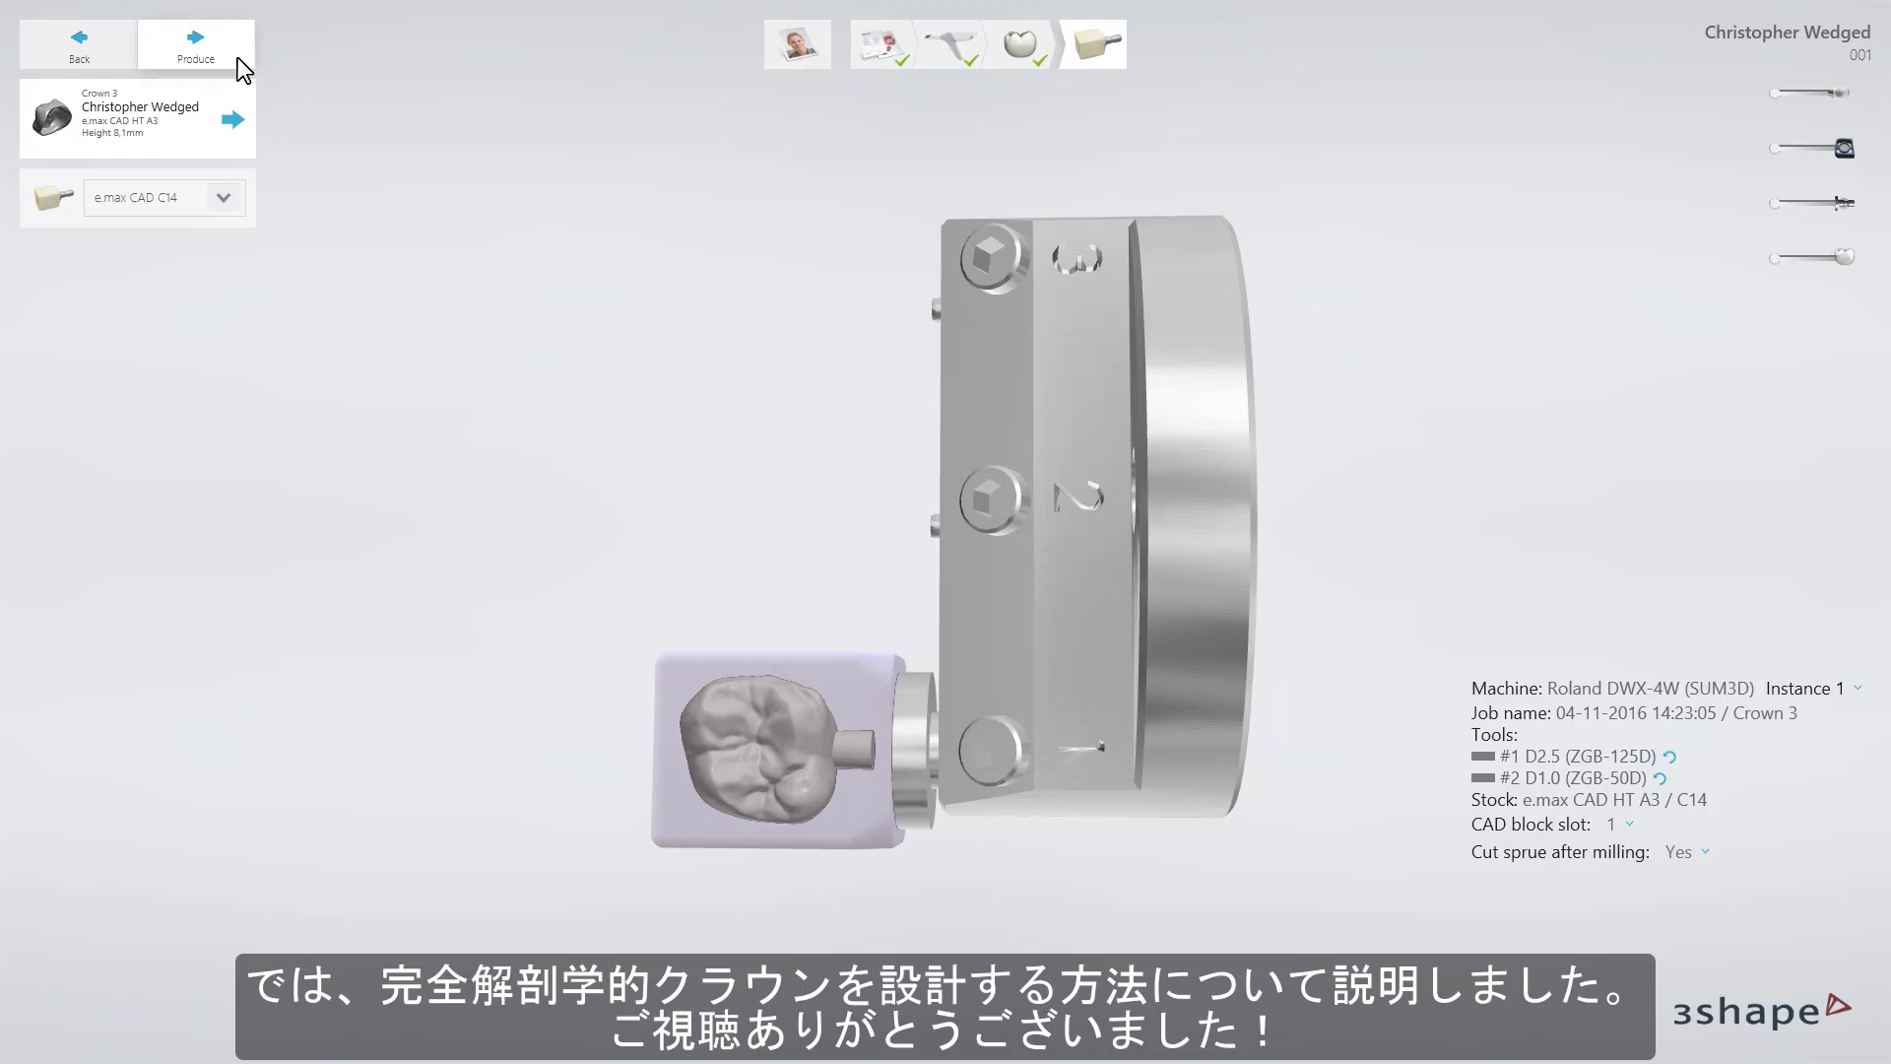